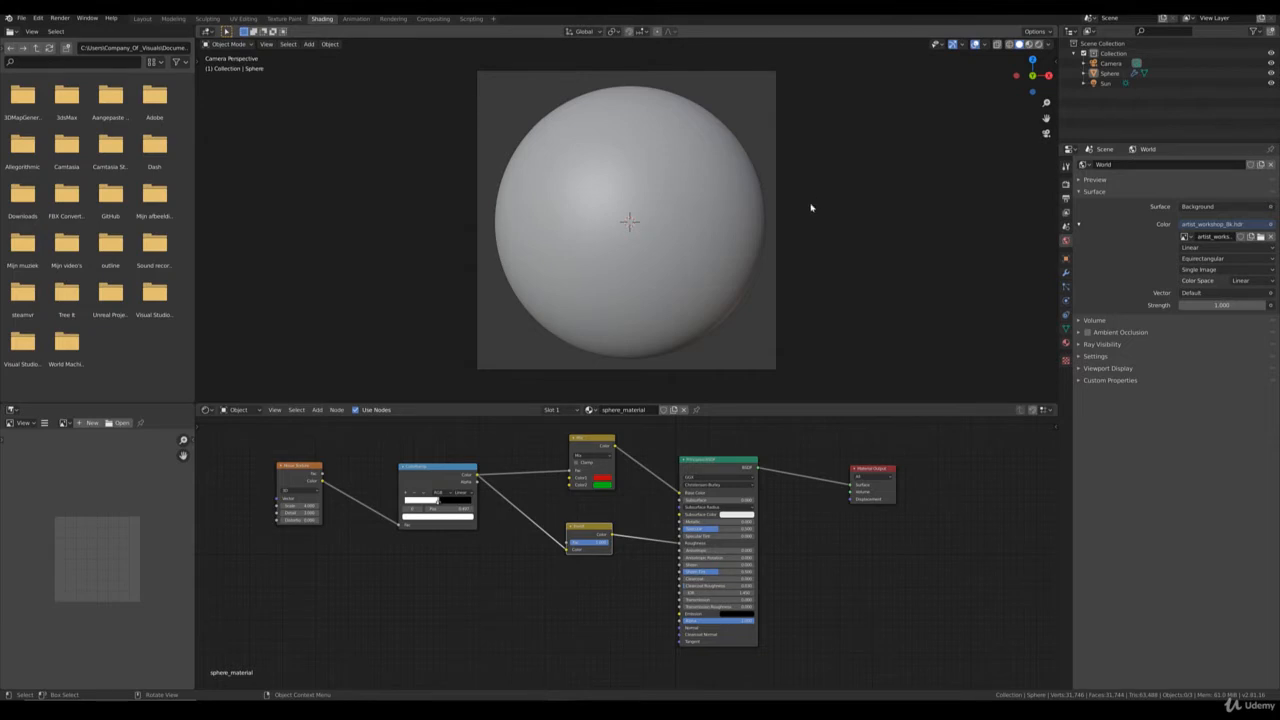
Select the sphere and check its material in rendered shading, returning to solid shading
{"action": "left_click", "coordinate": [759, 238]}
{"action": "key", "text": "z"}
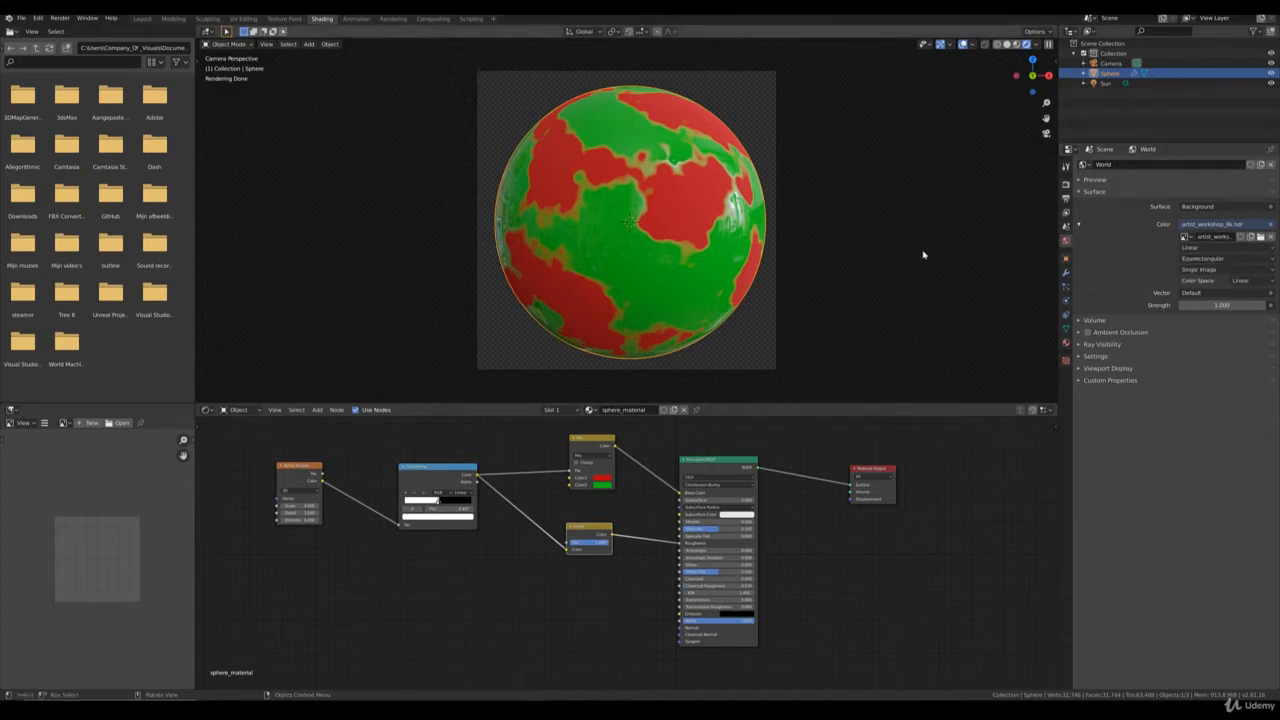
{"action": "key", "text": "z"}
{"action": "left_click", "coordinate": [990, 254]}
Unlink the artist_workshop_8k.hdr image from the world and set the world colour source to a Sky Texture
{"action": "left_click", "coordinate": [1268, 237]}
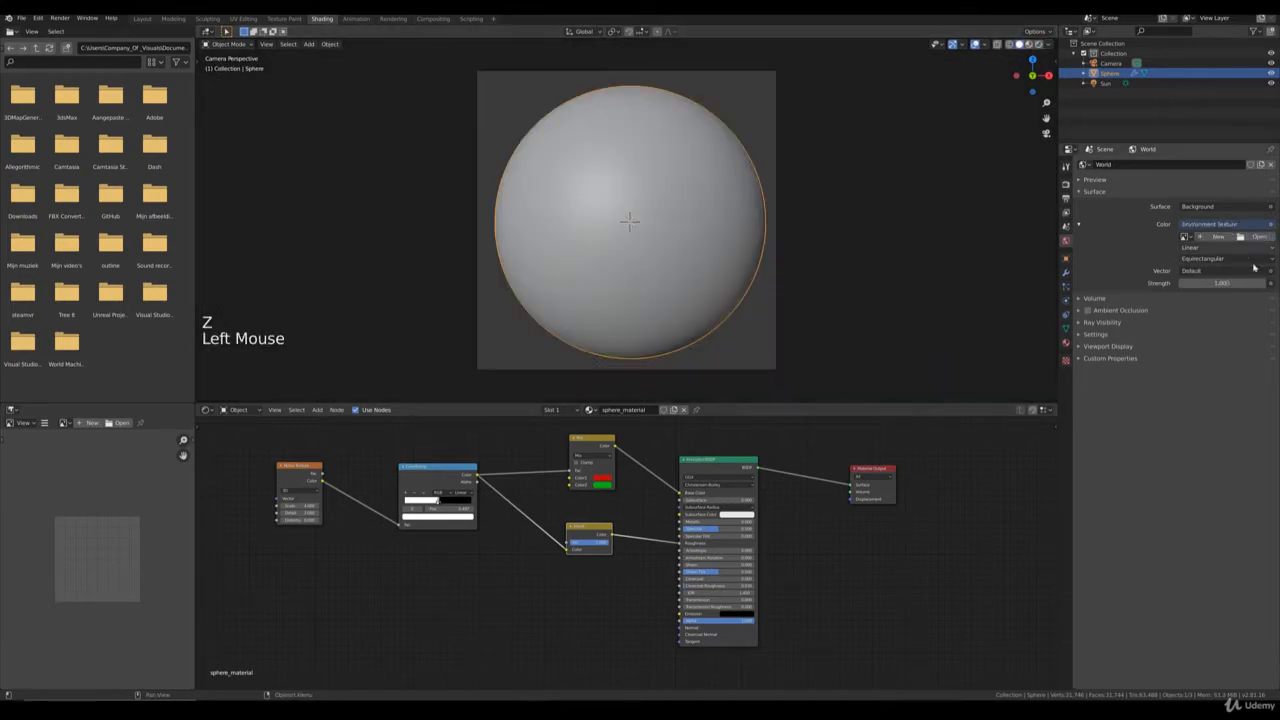
{"action": "left_click", "coordinate": [1215, 224]}
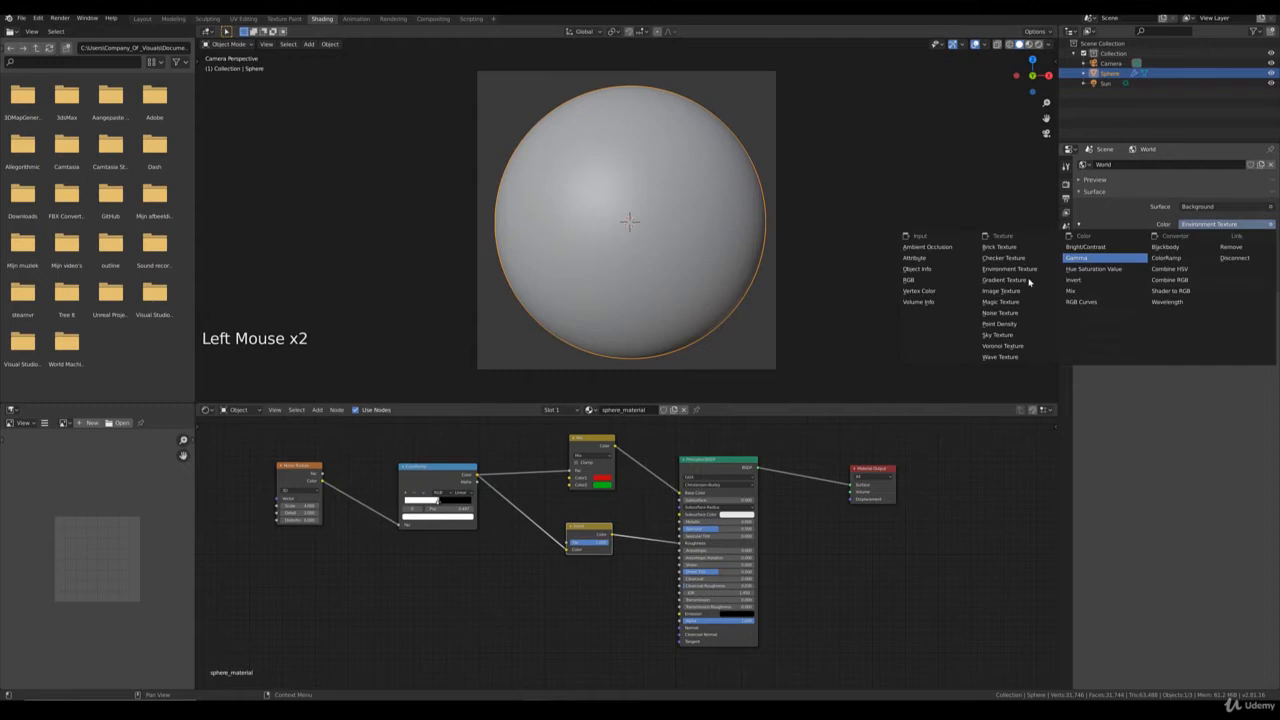
{"action": "left_click", "coordinate": [1008, 337]}
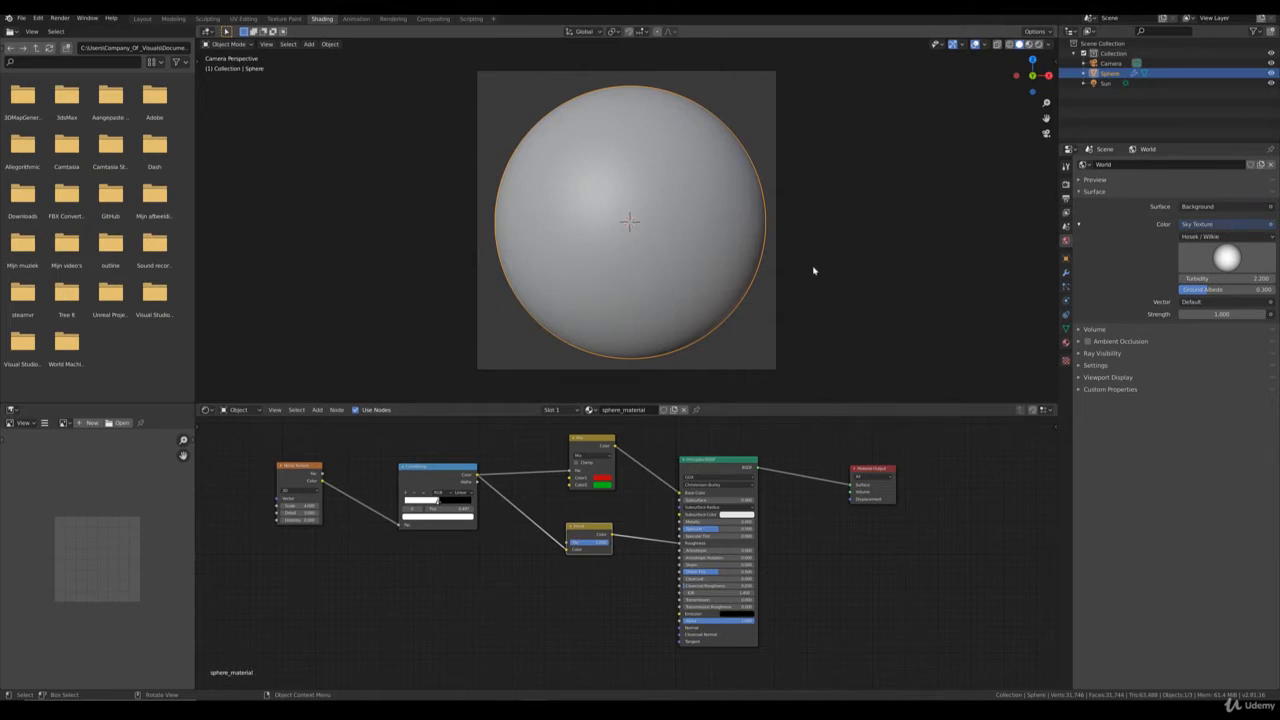
Add an Image Texture node below the sphere material's ColorRamp and load castle_brick_07_diff_4k.png from the castle_brick_07 folder
{"action": "left_click", "coordinate": [317, 410]}
{"action": "mouse_move", "coordinate": [346, 467]}
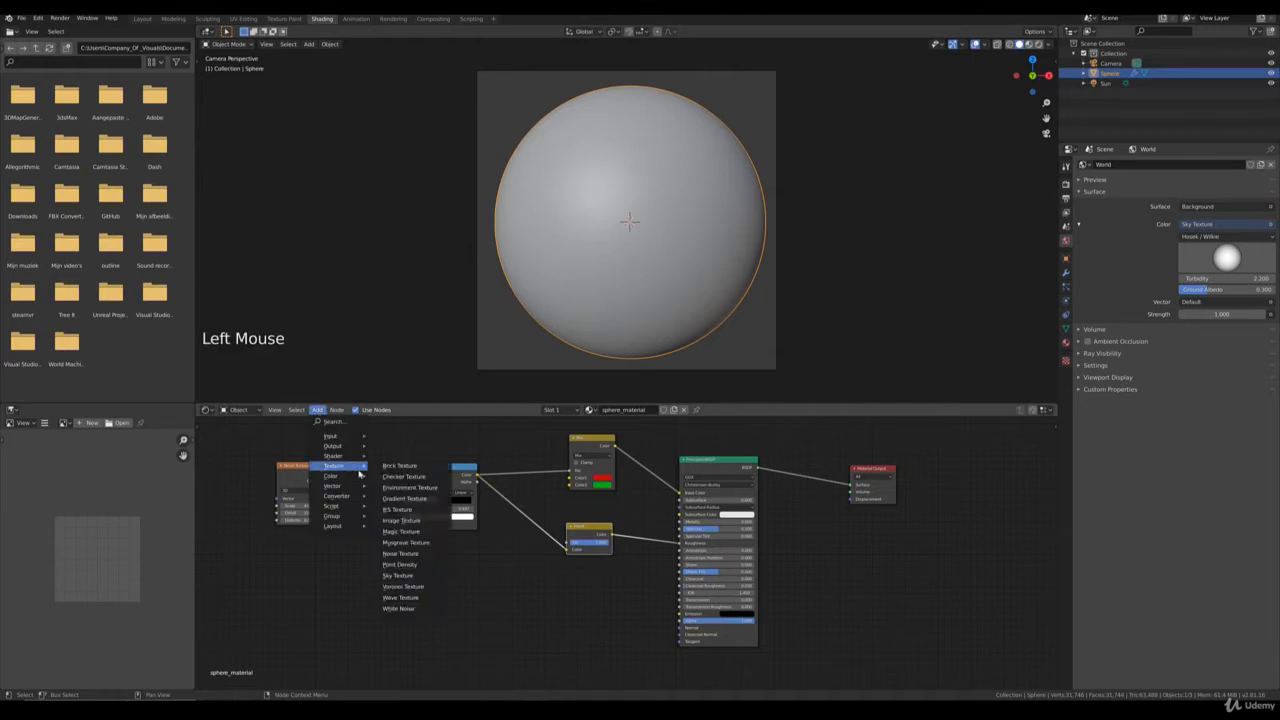
{"action": "left_click", "coordinate": [410, 524]}
{"action": "left_click", "coordinate": [516, 603]}
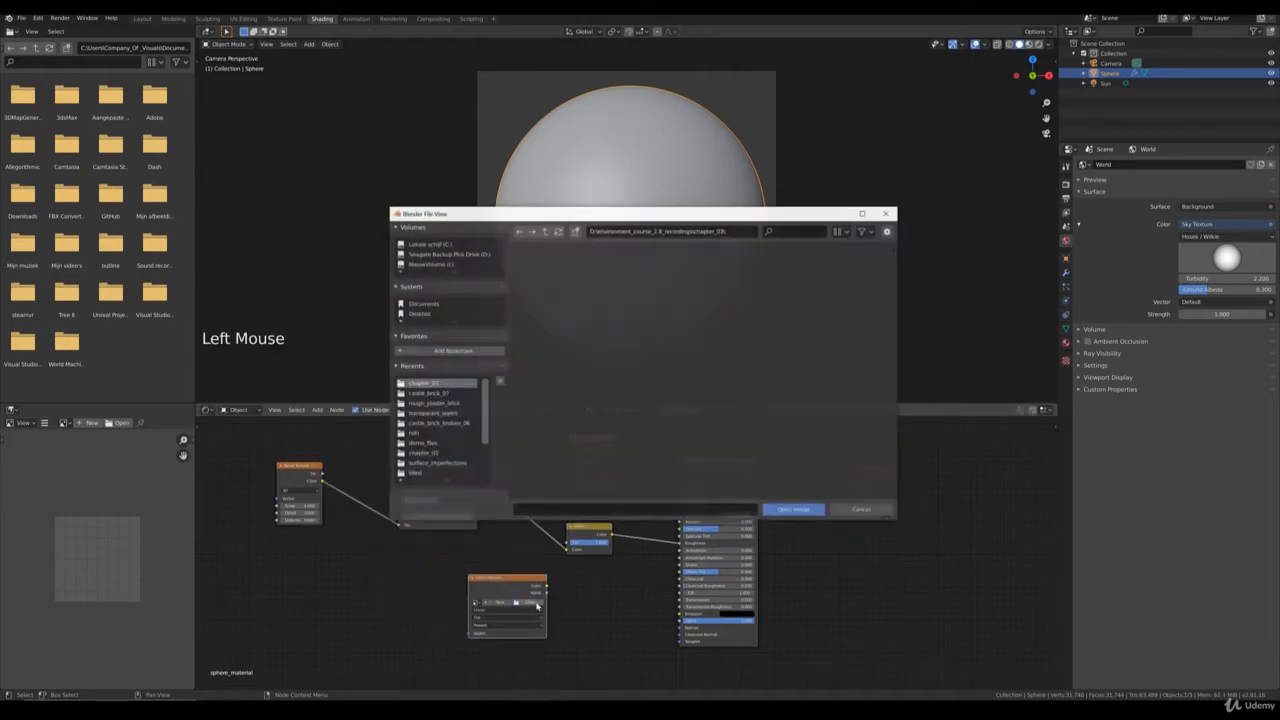
{"action": "left_click", "coordinate": [428, 393]}
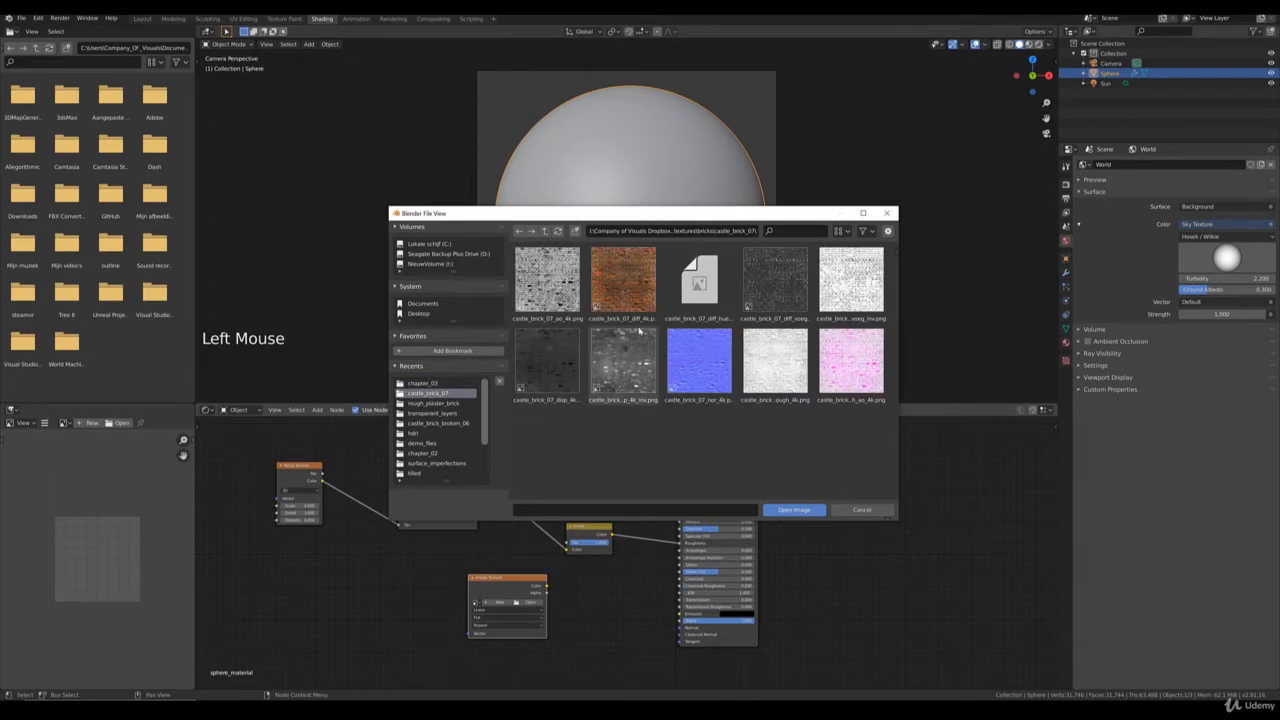
{"action": "left_click", "coordinate": [623, 280]}
{"action": "left_click", "coordinate": [790, 509]}
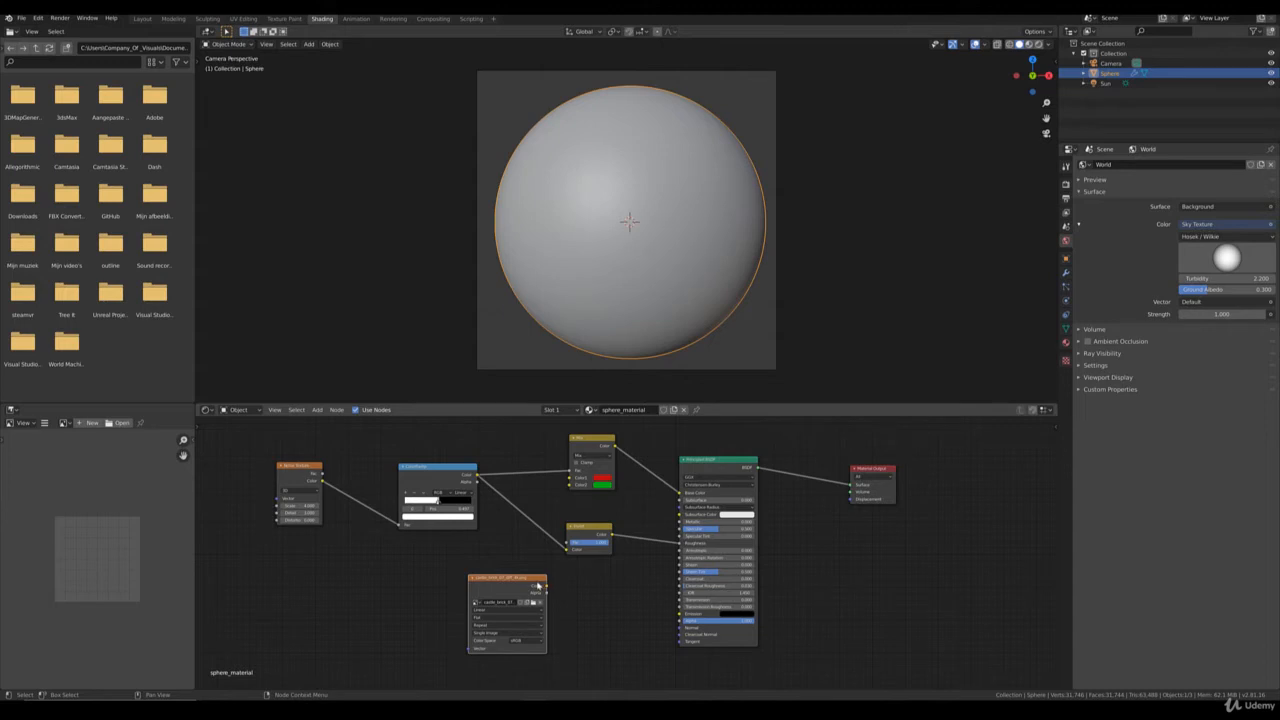
Connect the brick texture's Color output to the Mix node's Color1 and check the result in rendered shading
{"action": "left_click_drag", "start_coordinate": [547, 590], "coordinate": [569, 480]}
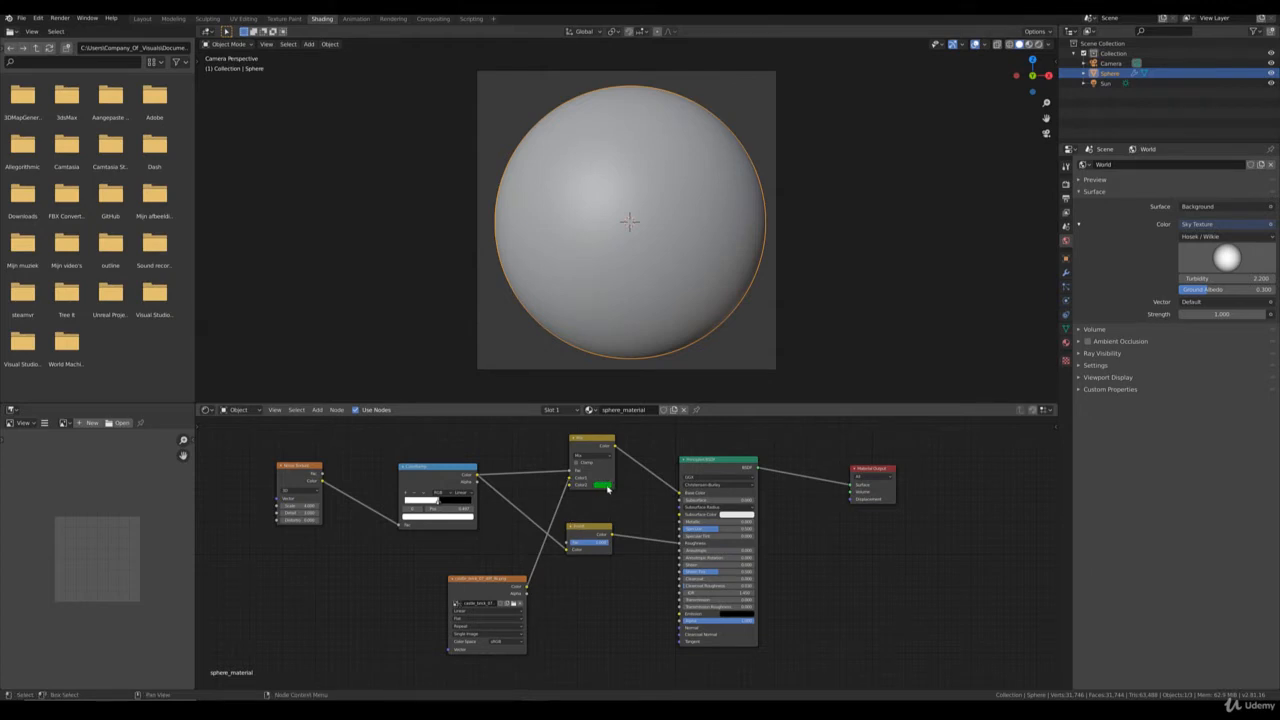
{"action": "key", "text": "z"}
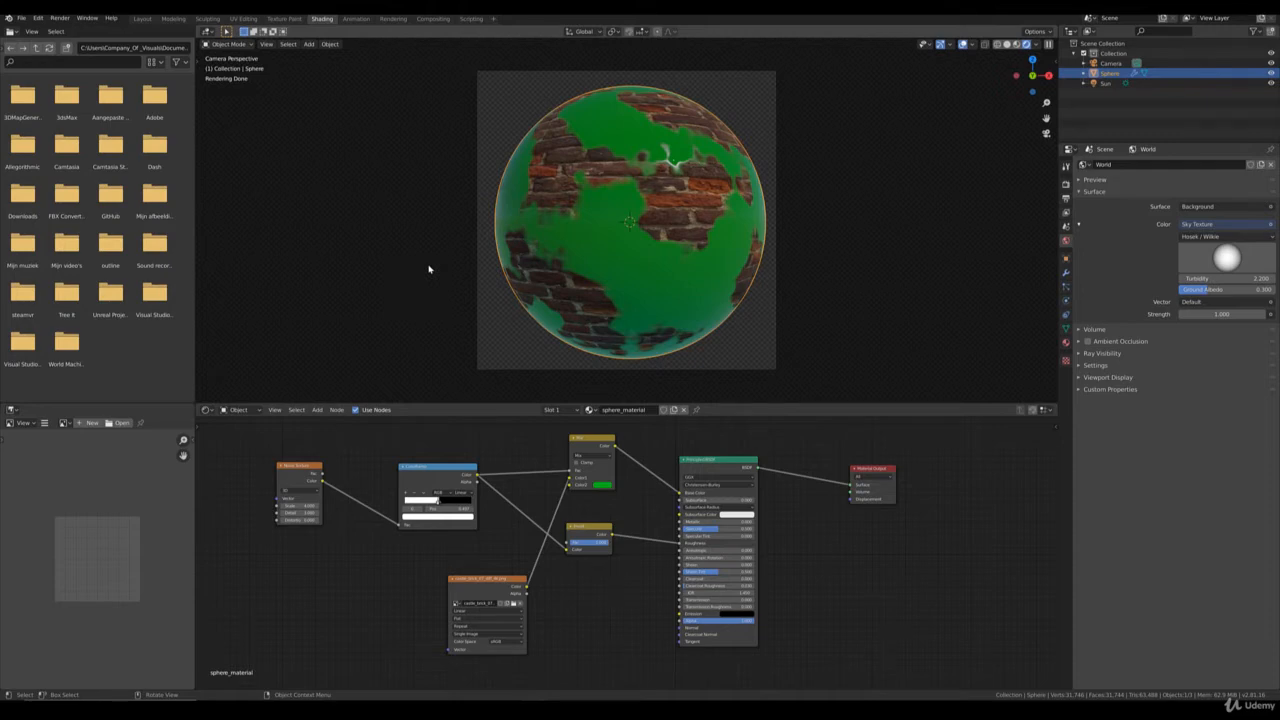
{"action": "key", "text": "z"}
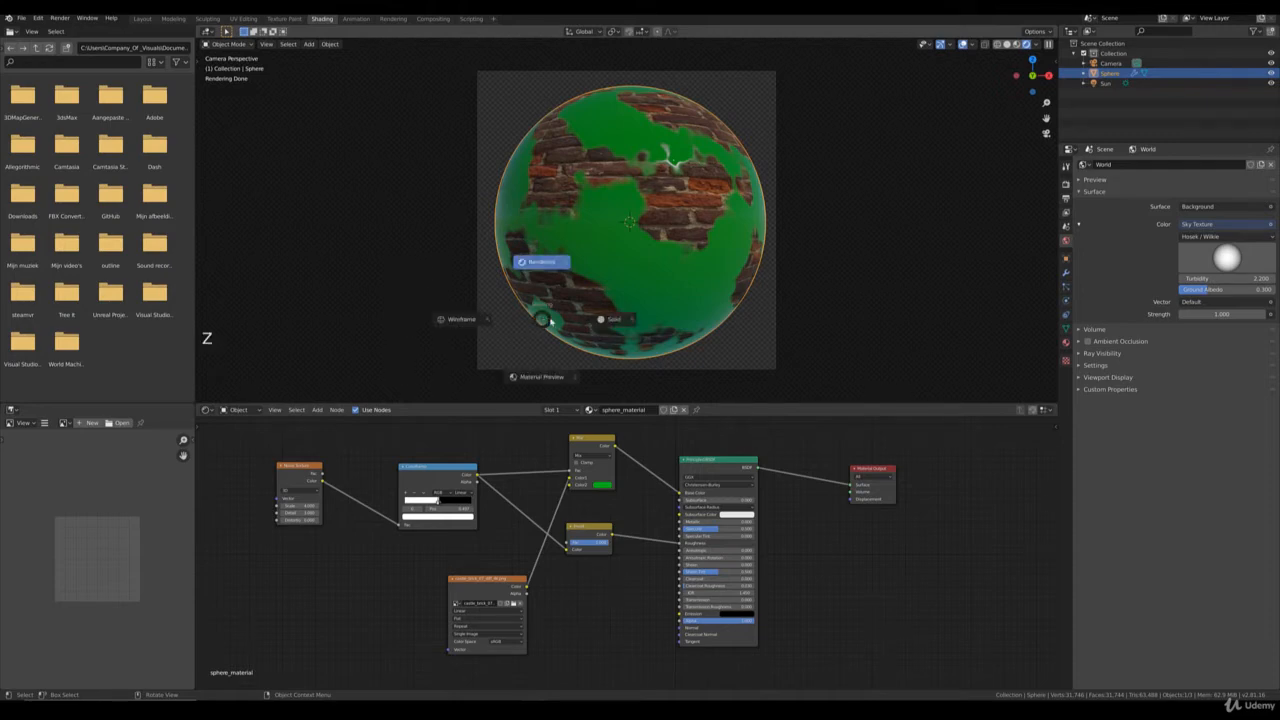
{"action": "left_click", "coordinate": [640, 320]}
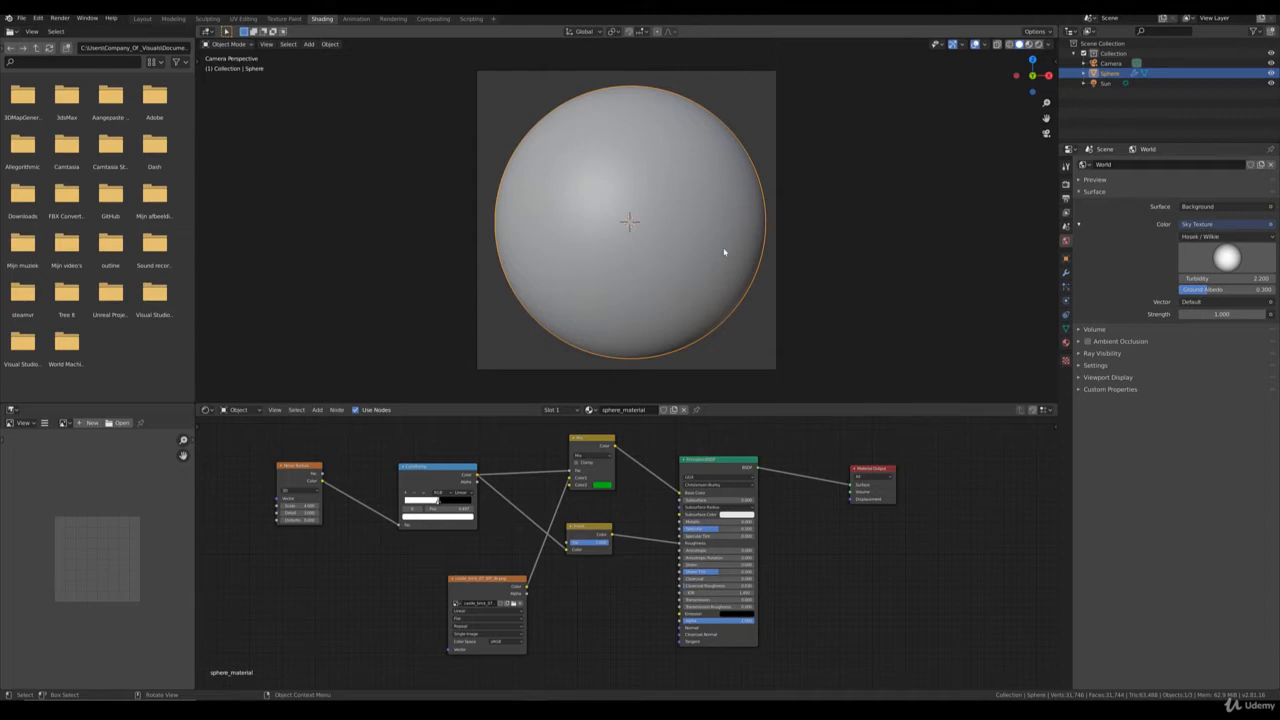
Open the sphere's mesh in the UV Editing workspace with the camera view and box-select its entire UV layout
{"action": "key", "text": "Tab"}
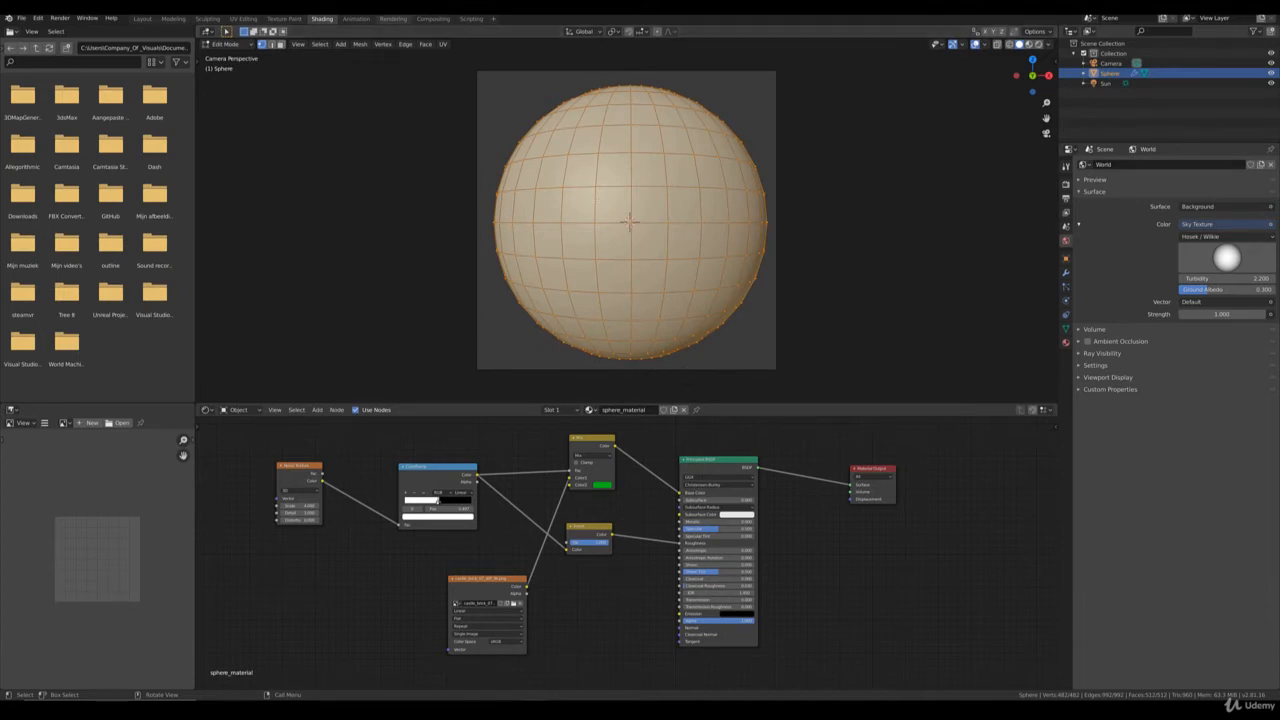
{"action": "left_click", "coordinate": [240, 19]}
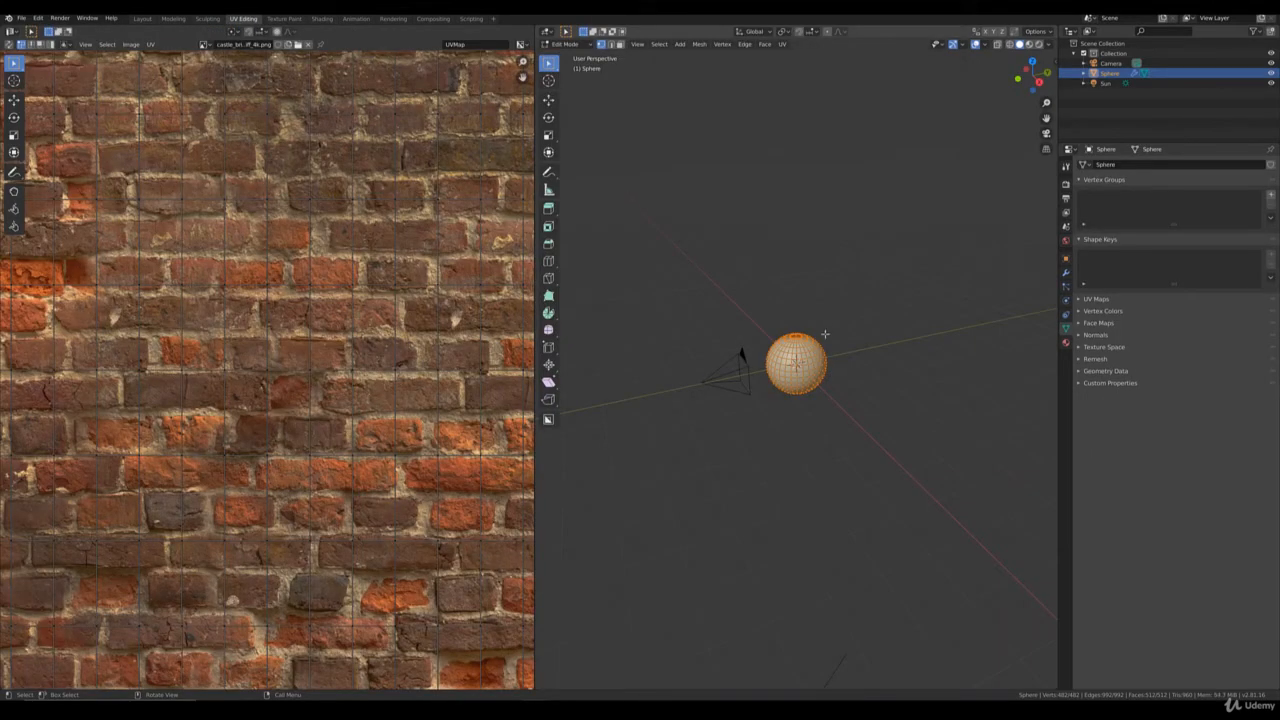
{"action": "key", "text": "Tab"}
{"action": "key", "text": "KP_0"}
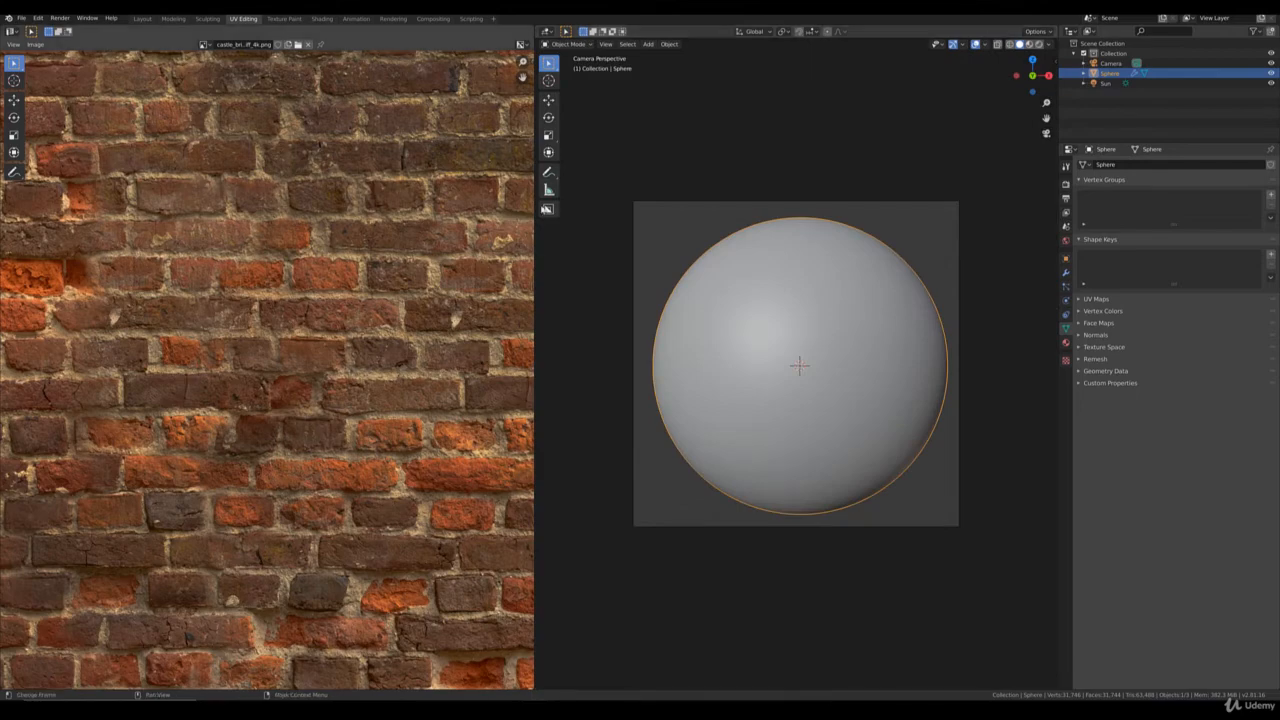
{"action": "key", "text": "Home"}
{"action": "key", "text": "Tab"}
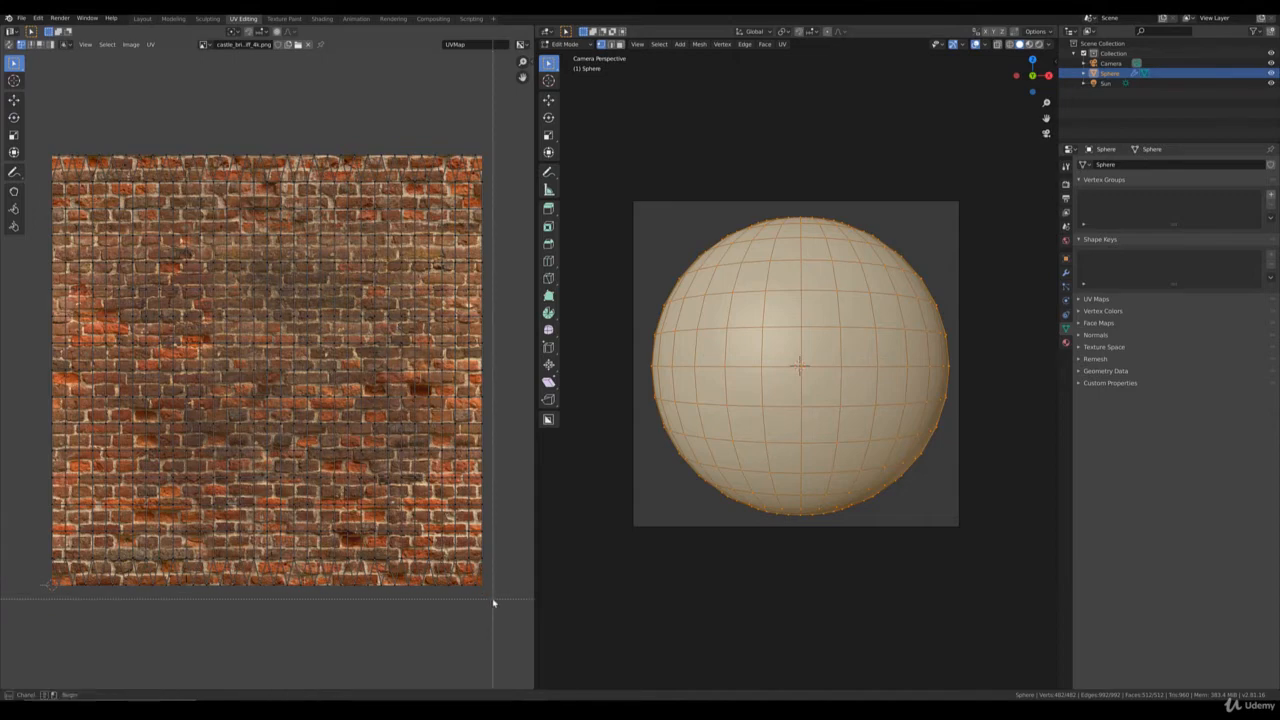
{"action": "key", "text": "b"}
{"action": "left_click_drag", "start_coordinate": [493, 600], "coordinate": [44, 128]}
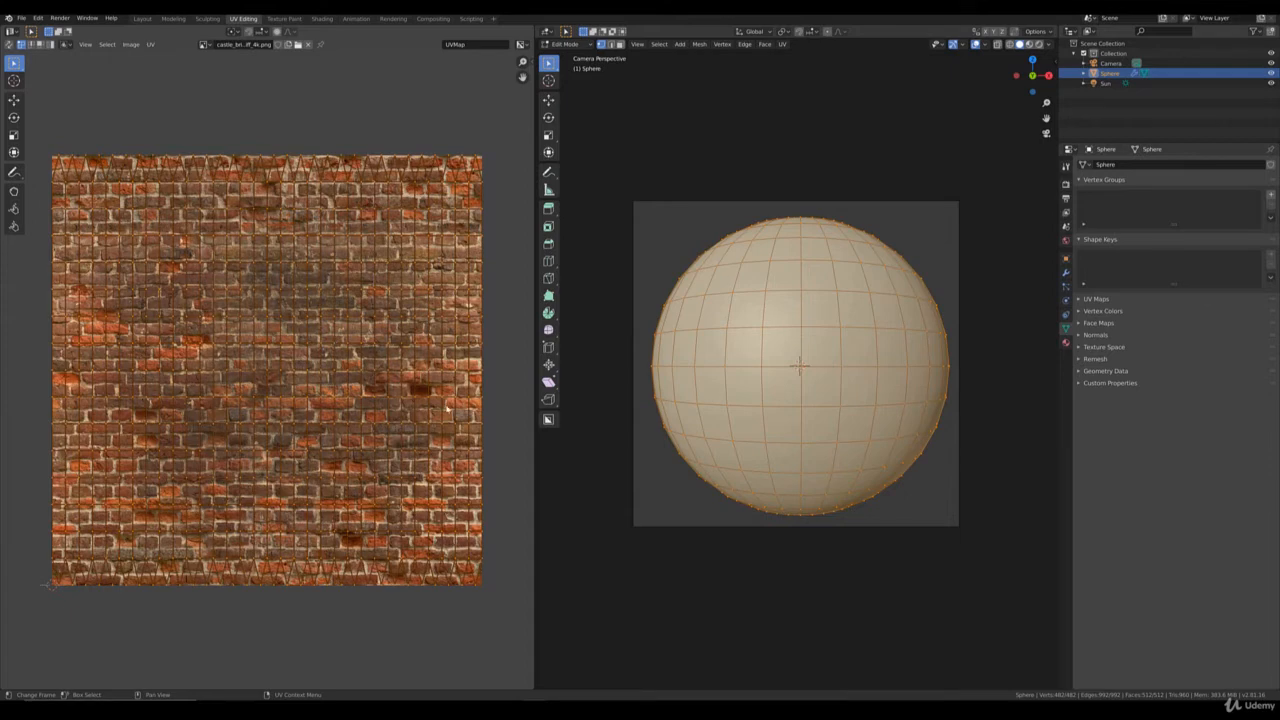
Stretch the selected UV layout along X to about twice the brick texture's width, and enlarge it uniformly
{"action": "scroll", "coordinate": [448, 409], "scroll_direction": "down", "scroll_amount": 3}
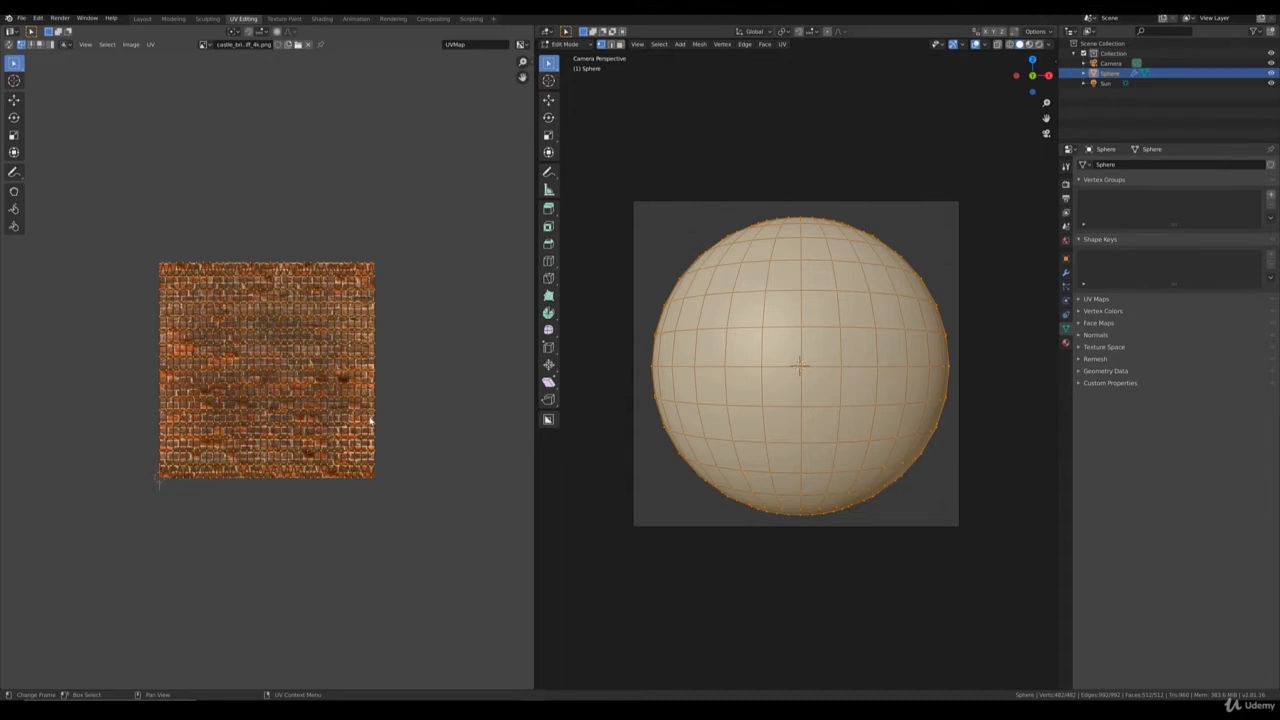
{"action": "key", "text": "u"}
{"action": "key", "text": "s"}
{"action": "key", "text": "x"}
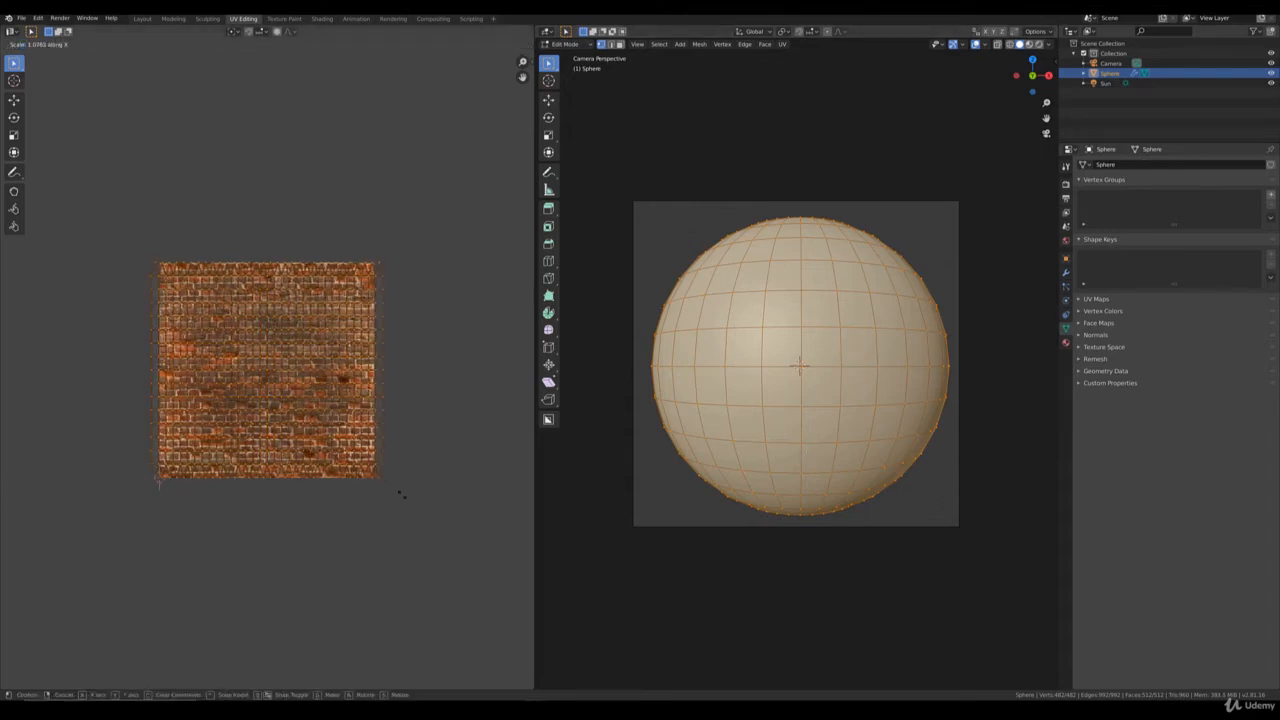
{"action": "left_click", "coordinate": [481, 564]}
{"action": "scroll", "coordinate": [280, 400], "scroll_direction": "up", "scroll_amount": 6}
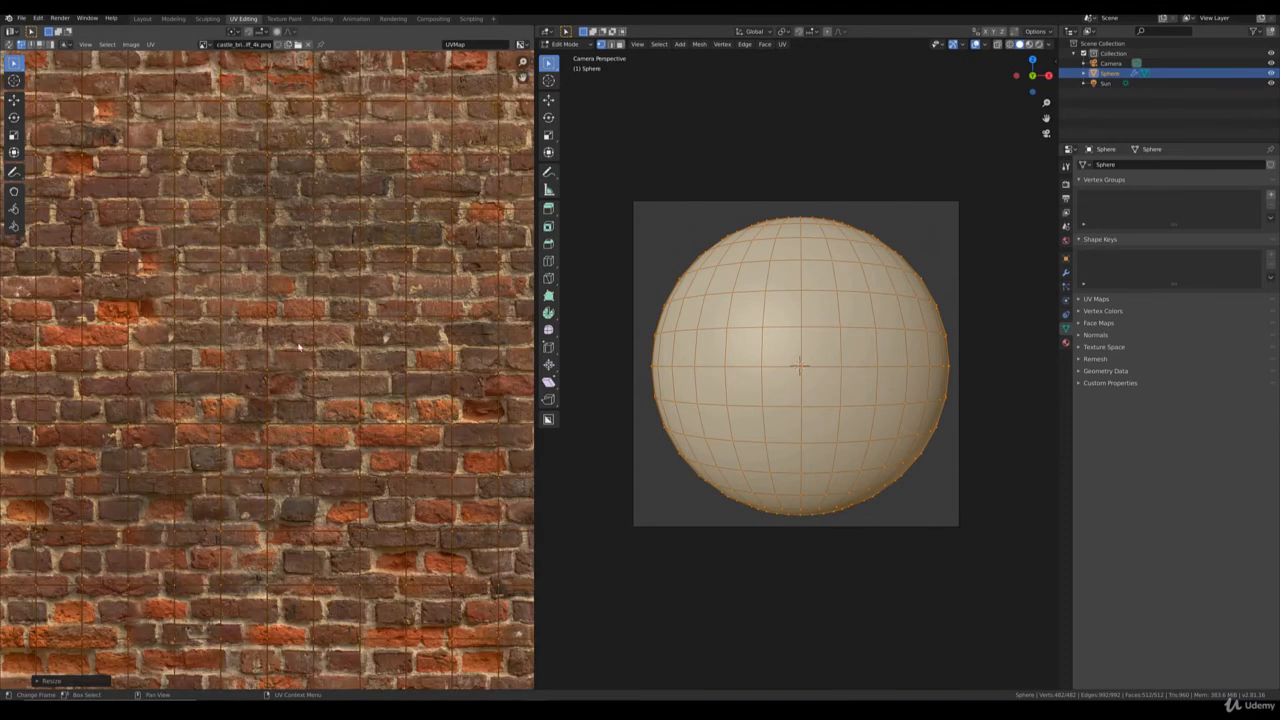
{"action": "scroll", "coordinate": [280, 400], "scroll_direction": "down", "scroll_amount": 2}
{"action": "key", "text": "s"}
{"action": "key", "text": "x"}
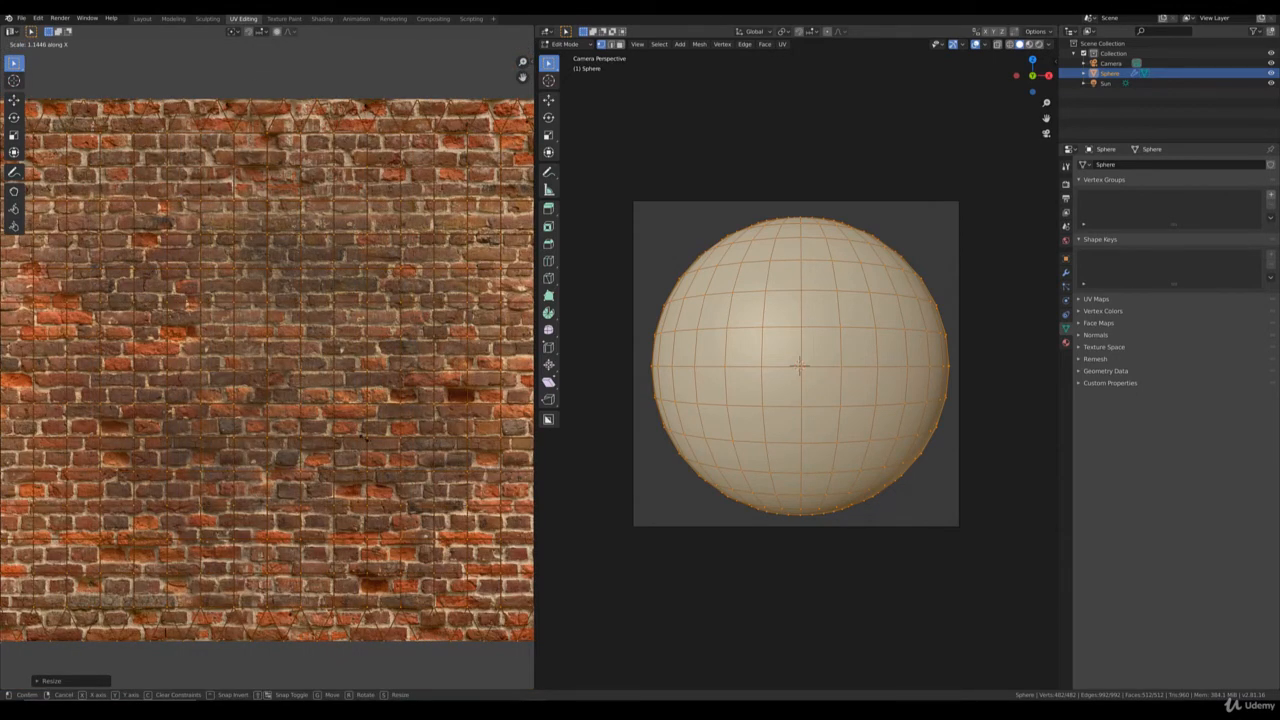
{"action": "scroll", "coordinate": [360, 497], "scroll_direction": "down", "scroll_amount": 4}
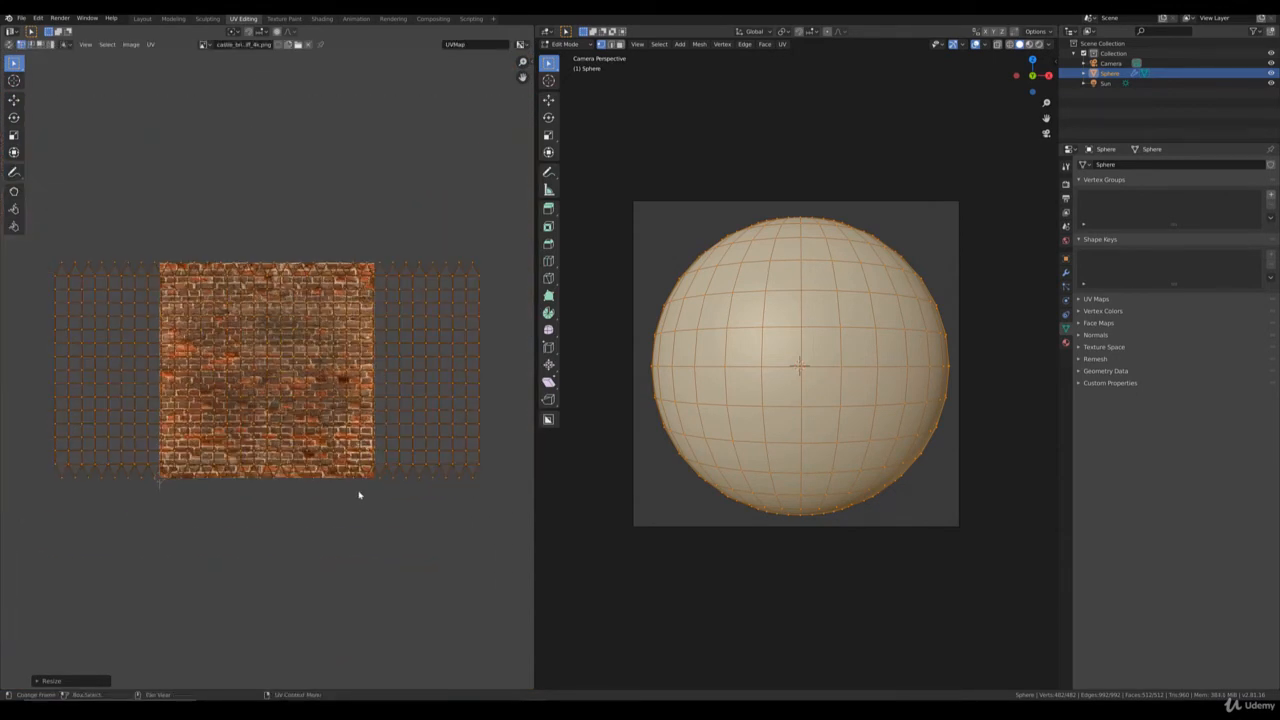
{"action": "left_click", "coordinate": [397, 588]}
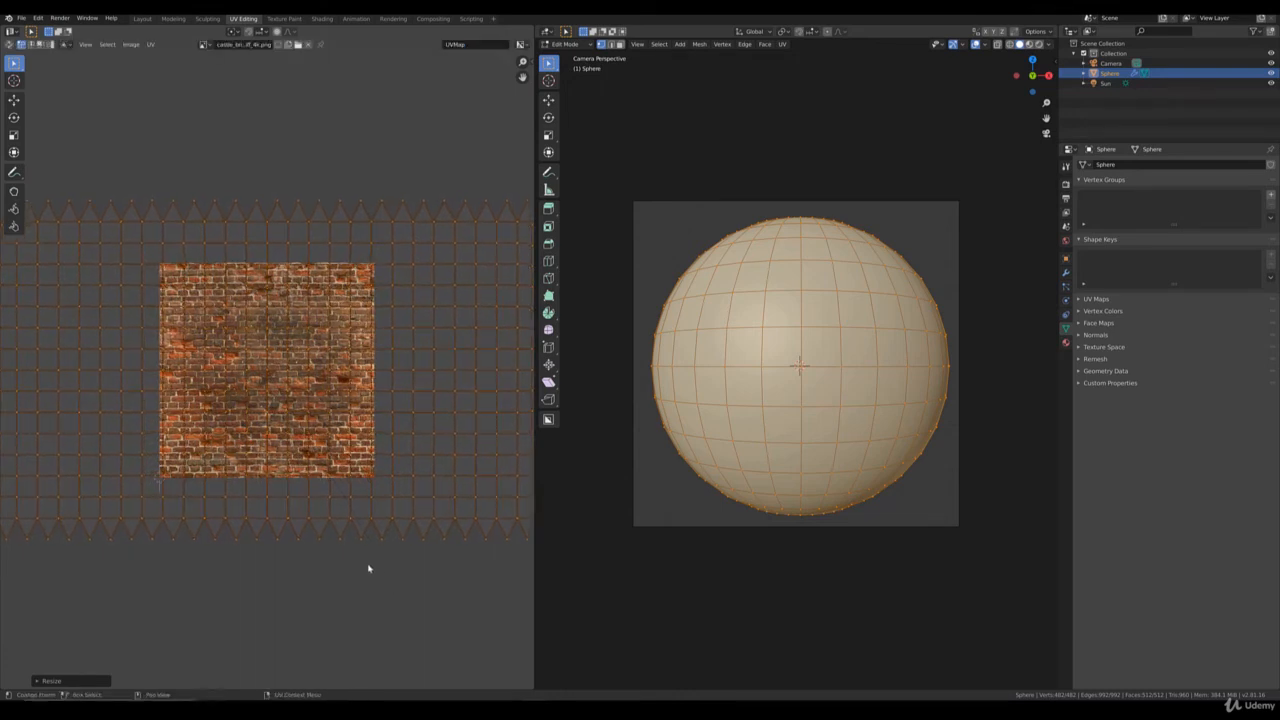
Leave mesh editing and inspect the brick scale on the sphere in rendered shading
{"action": "key", "text": "Tab"}
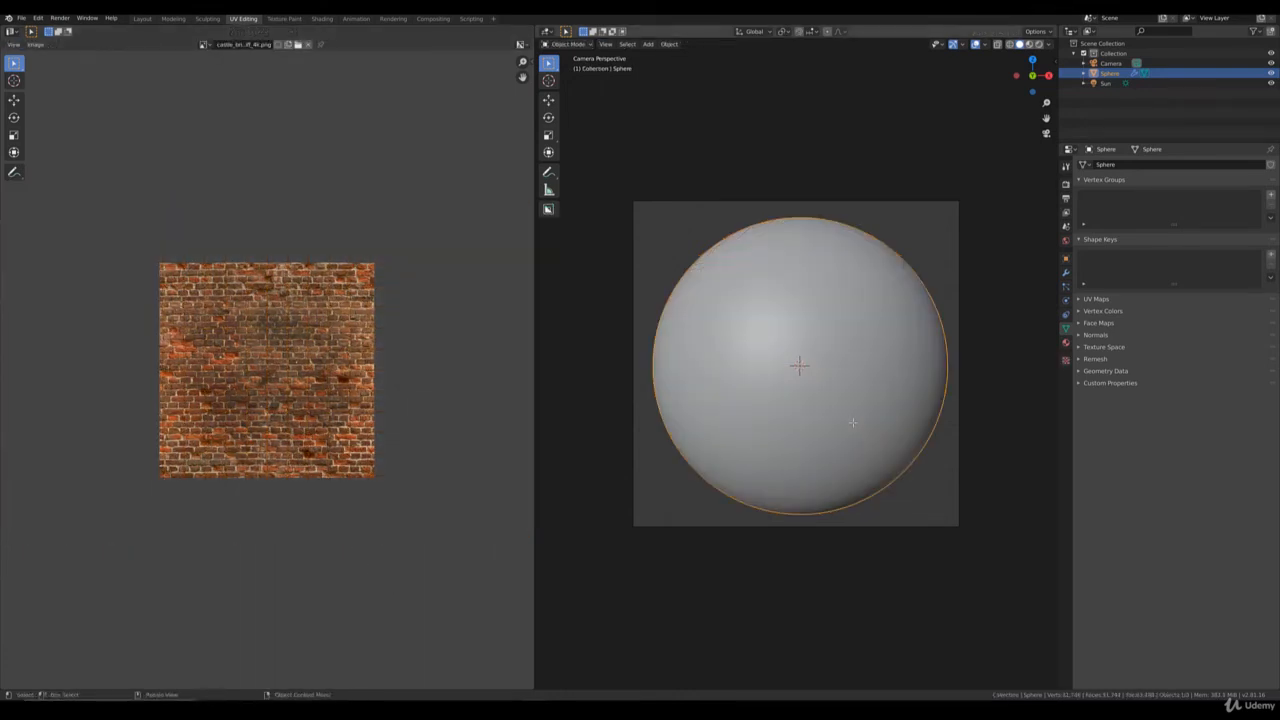
{"action": "key", "text": "z"}
{"action": "left_click", "coordinate": [920, 423]}
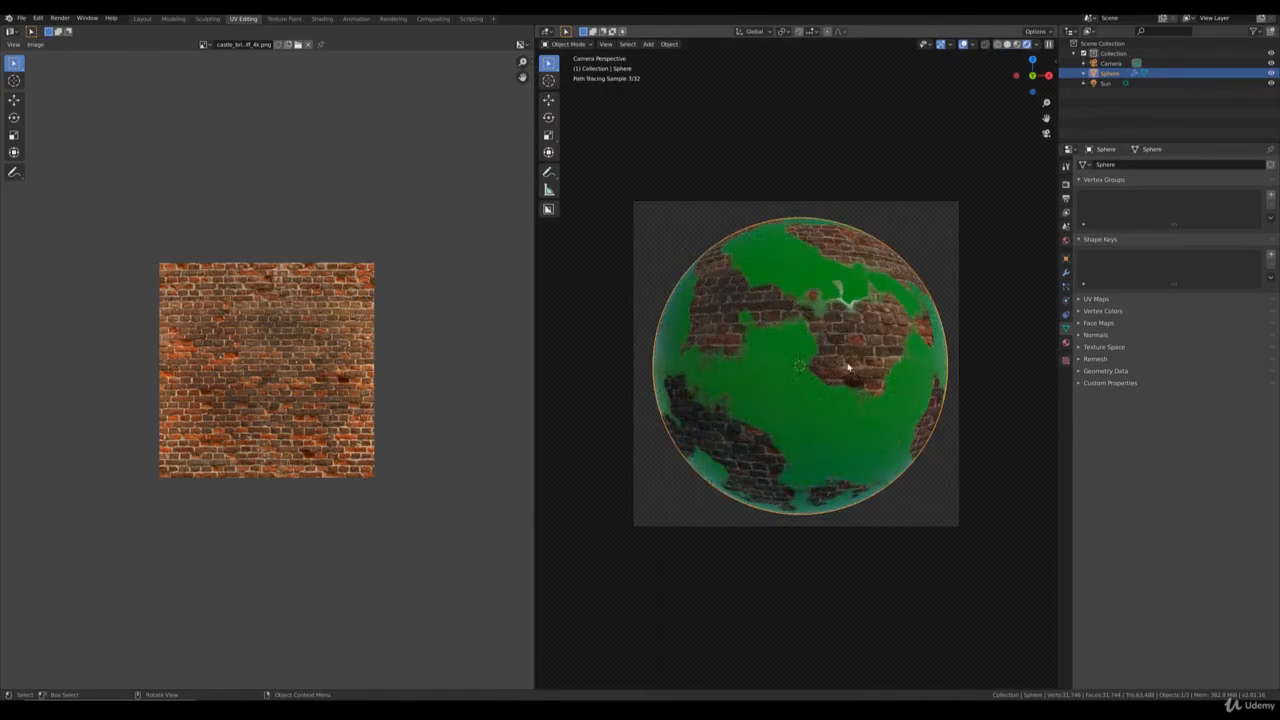
Scale the sphere's UV layout up uniformly by about 1.18 and return to Object Mode
{"action": "key", "text": "Tab"}
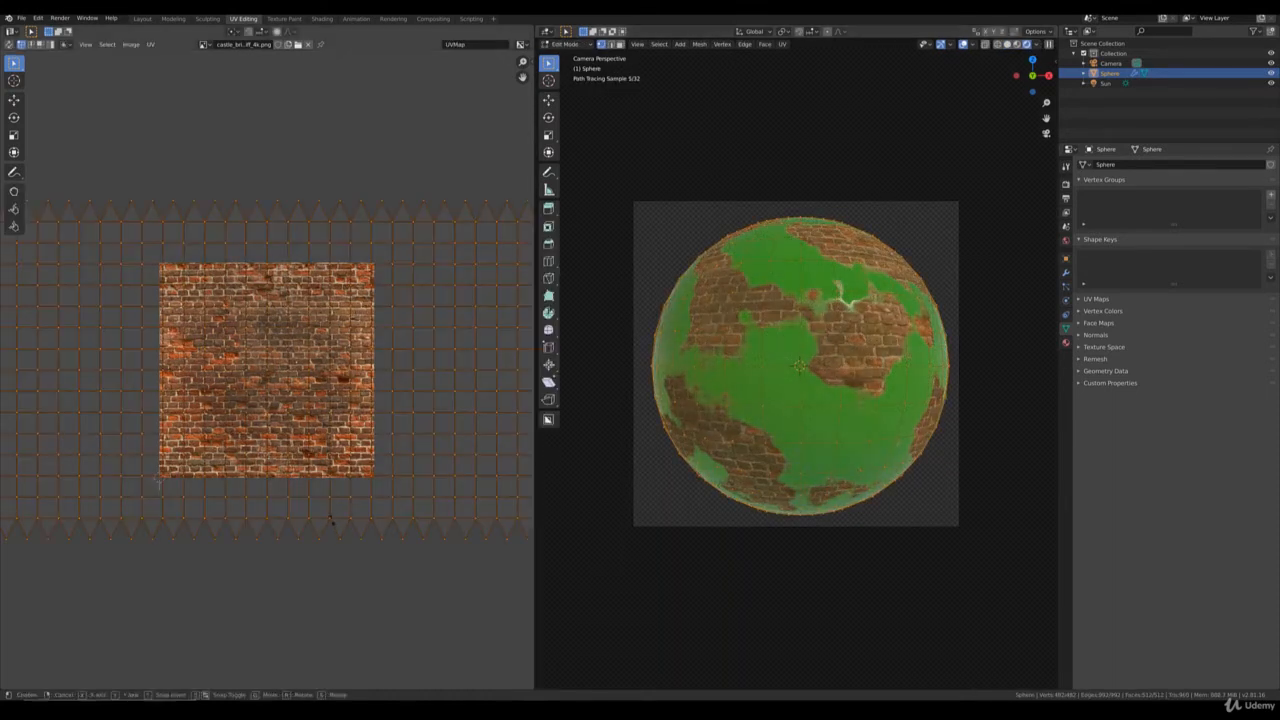
{"action": "key", "text": "s"}
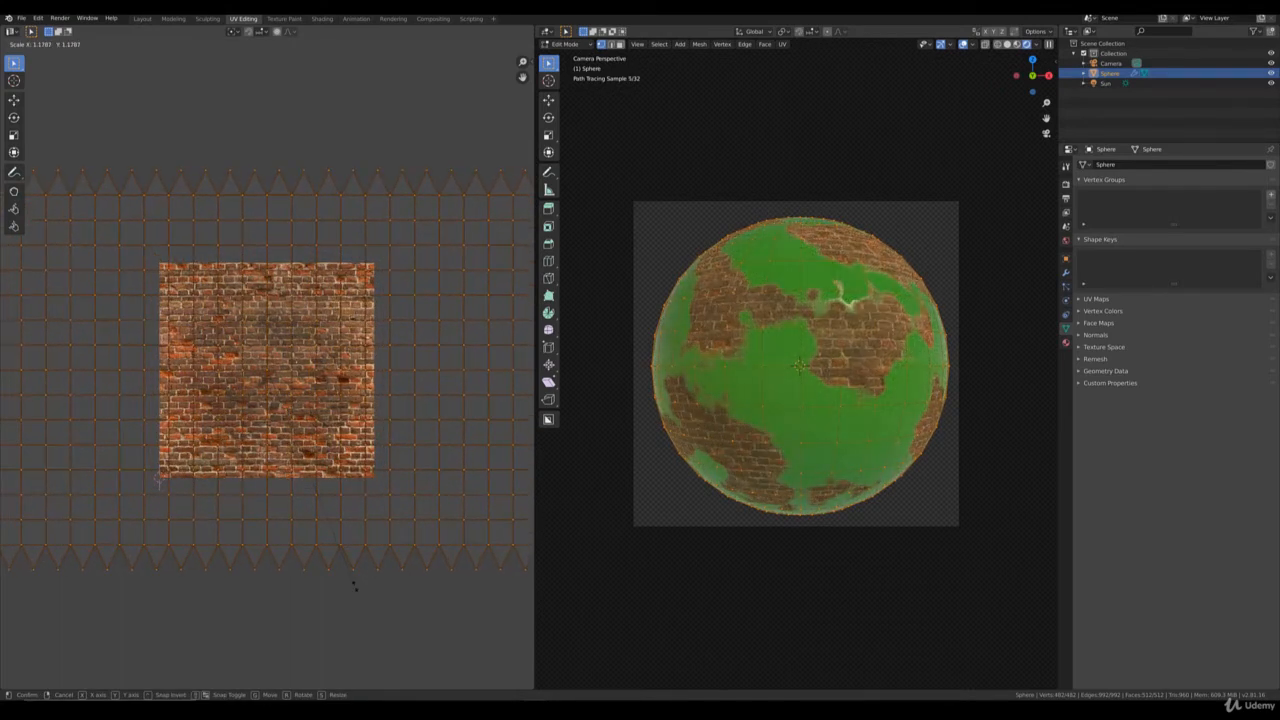
{"action": "left_click", "coordinate": [356, 582]}
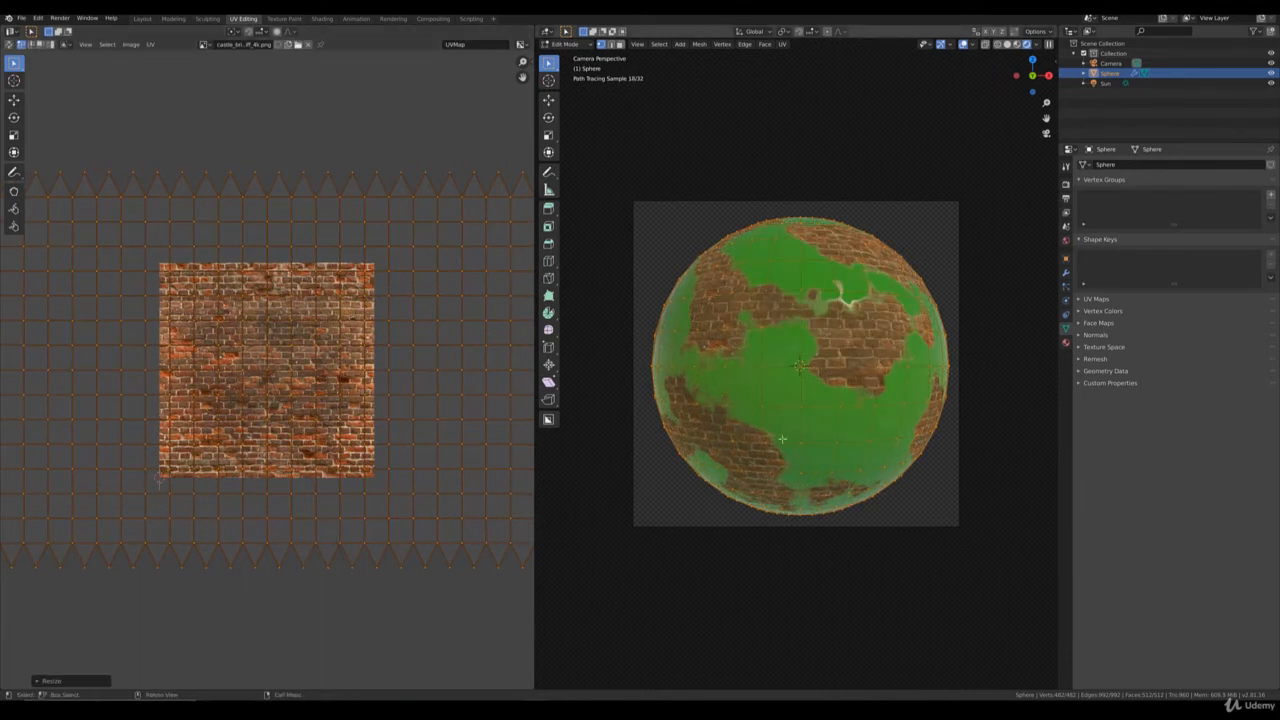
{"action": "key", "text": "Tab"}
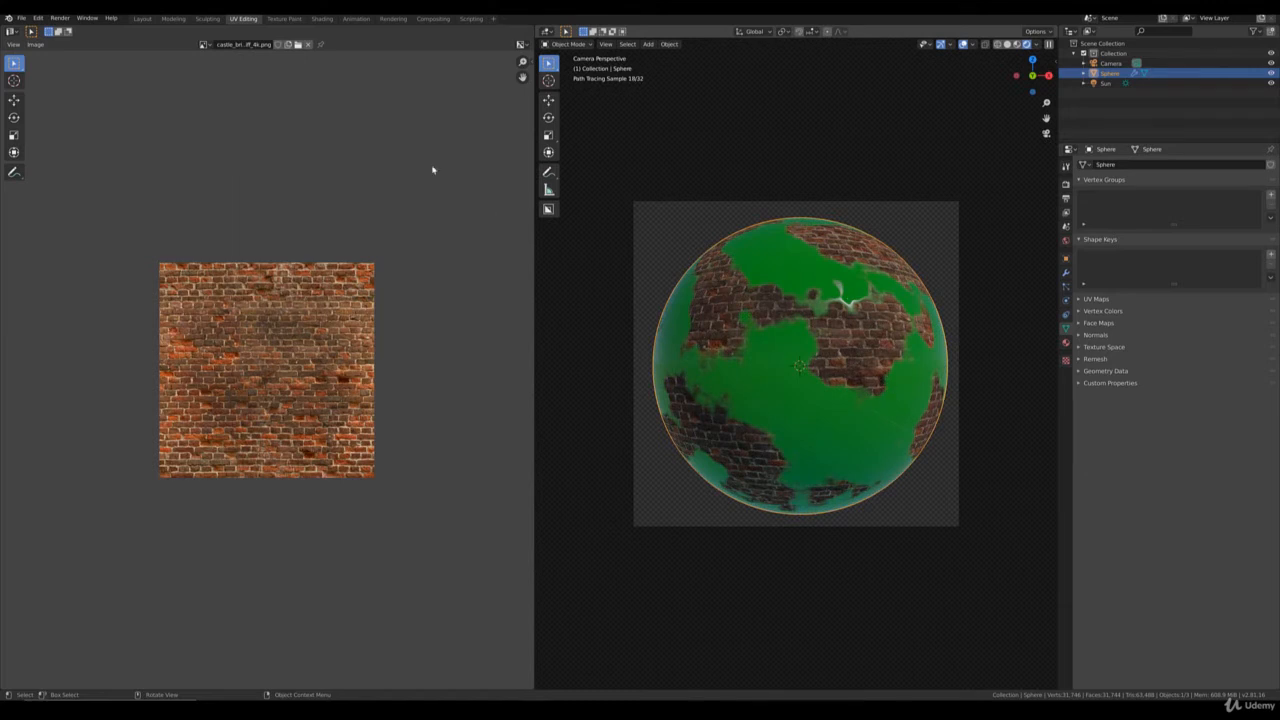
In the Shading workspace, connect the brick texture's Color directly to the Principled BSDF's Base Color and show the sphere in rendered shading
{"action": "left_click", "coordinate": [321, 19]}
{"action": "middle_click_drag", "start_coordinate": [753, 505], "coordinate": [767, 541]}
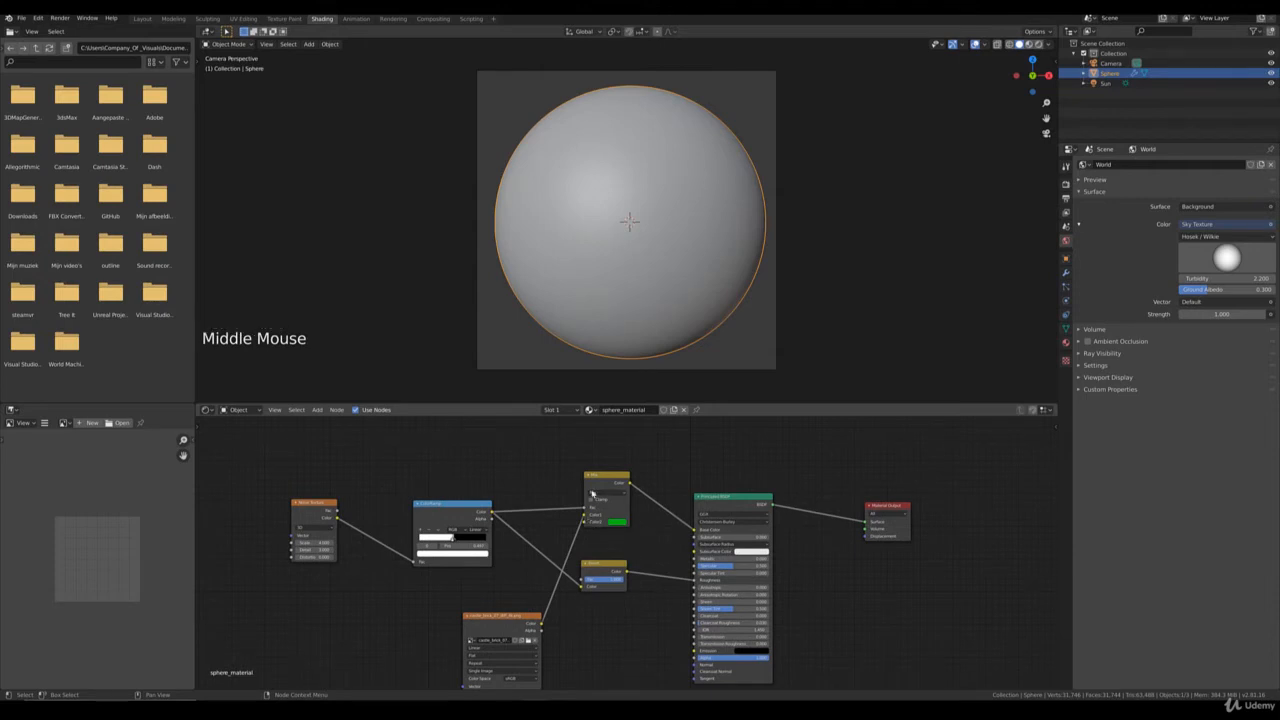
{"action": "left_click_drag", "start_coordinate": [534, 632], "coordinate": [696, 529]}
{"action": "key", "text": "z"}
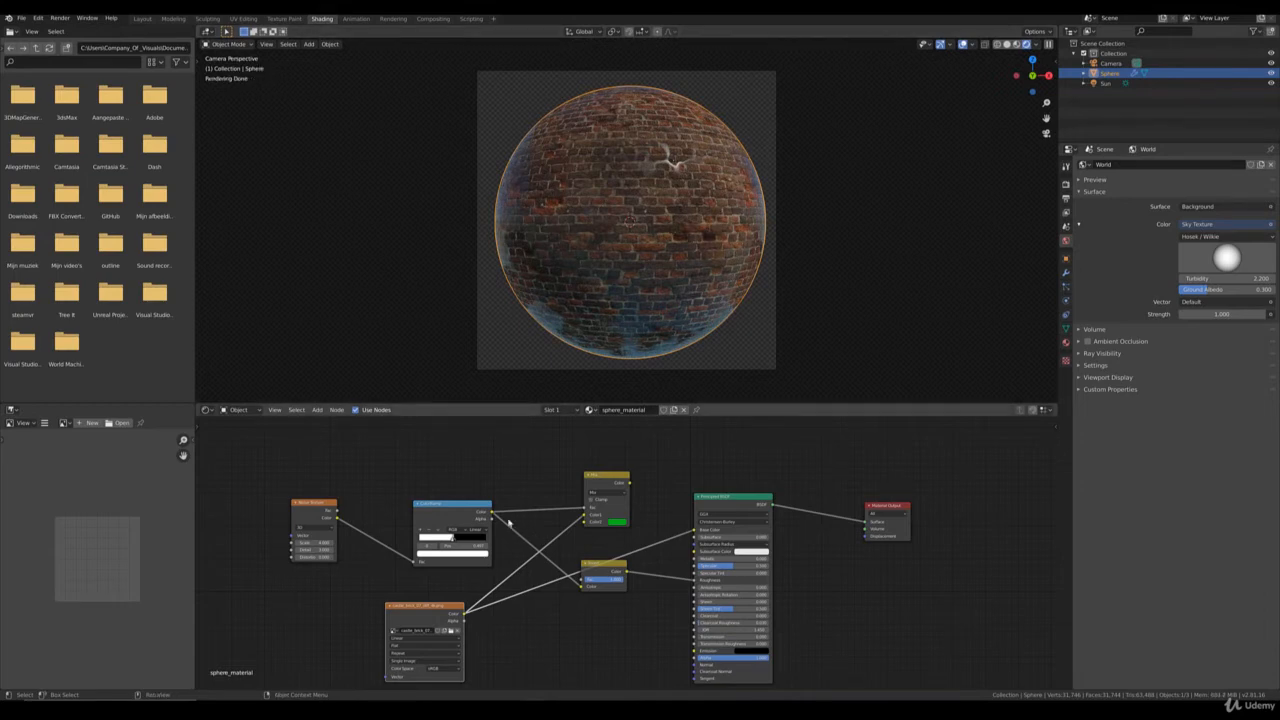
Disconnect the Invert node from the Principled BSDF's Roughness and move the Mix node slightly up and away from the ColorRamp
{"action": "left_click_drag", "start_coordinate": [735, 580], "coordinate": [679, 589]}
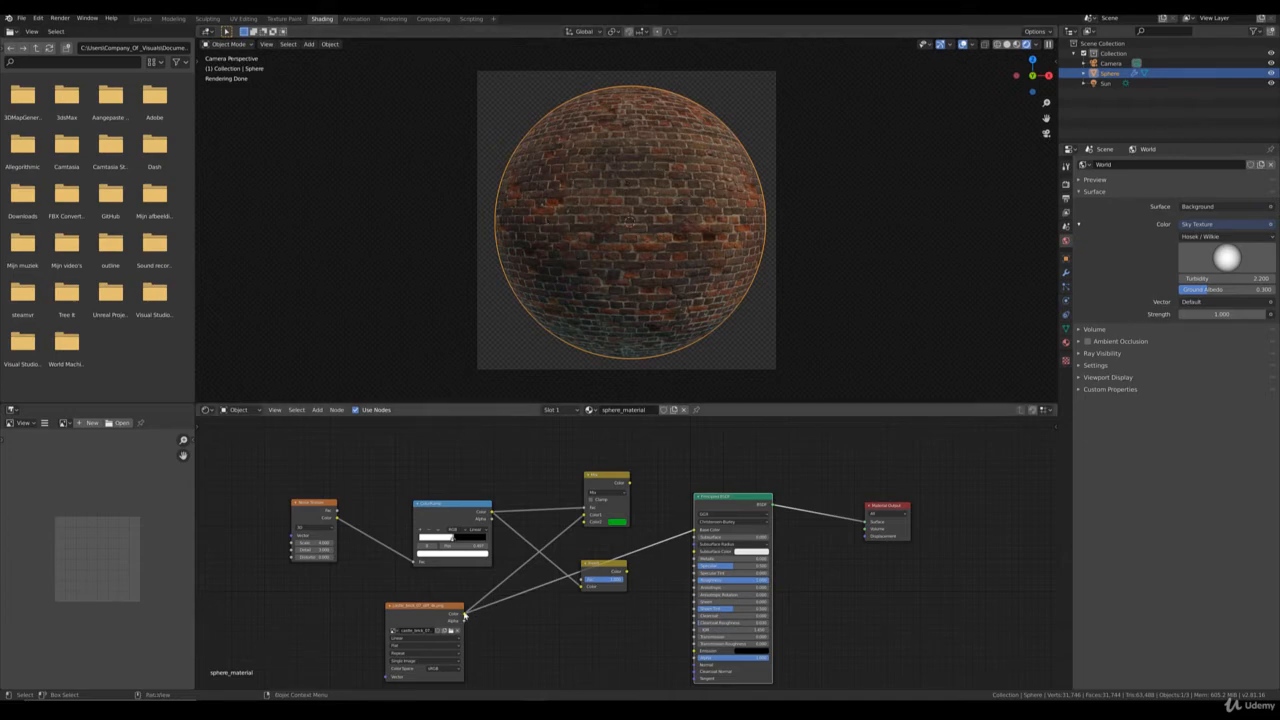
{"action": "left_click_drag", "start_coordinate": [607, 500], "coordinate": [621, 492]}
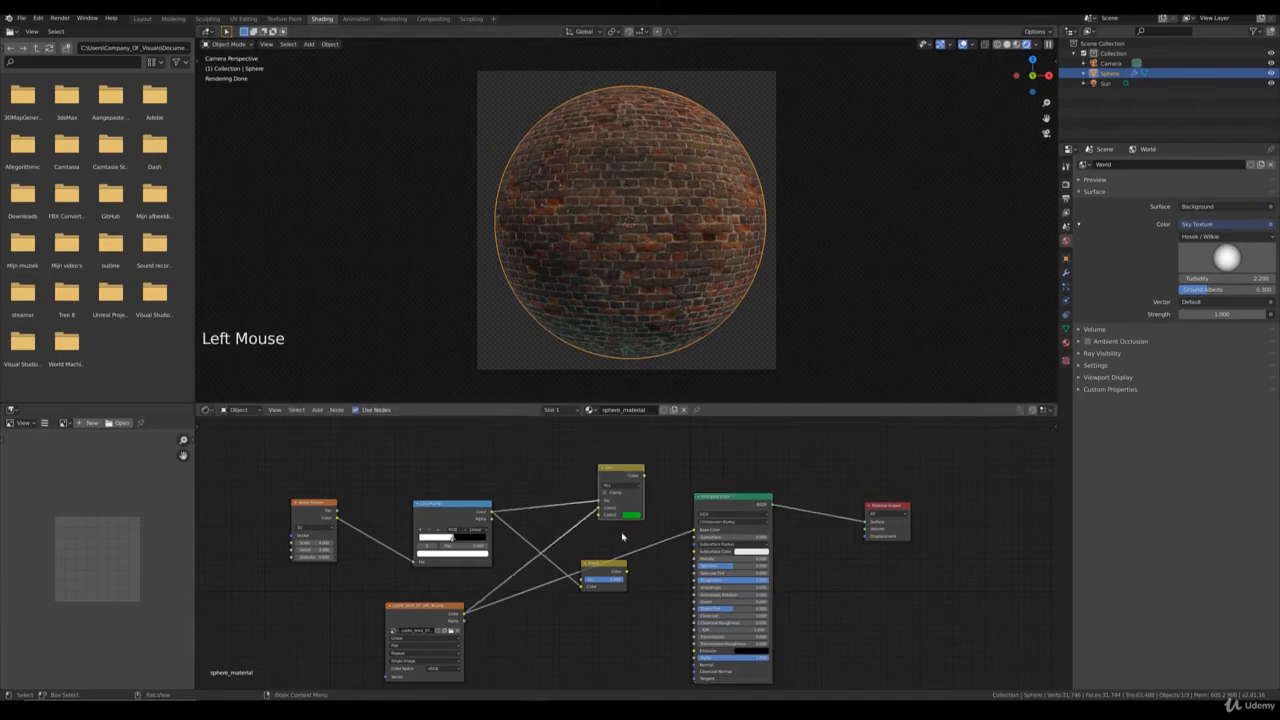
Add a Bright/Contrast node beside the brick texture, feed the texture's Color into it and slightly adjust its Bright value
{"action": "middle_click_drag", "start_coordinate": [539, 638], "coordinate": [555, 564]}
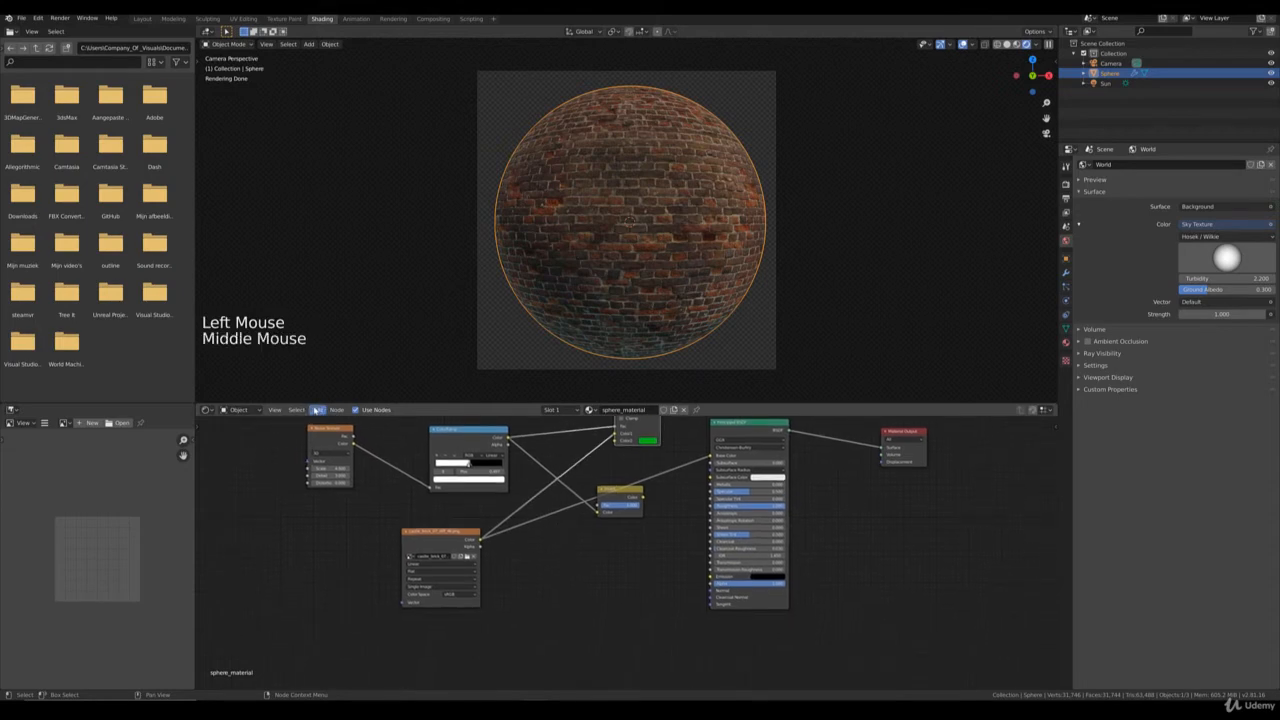
{"action": "left_click", "coordinate": [317, 410]}
{"action": "mouse_move", "coordinate": [340, 476]}
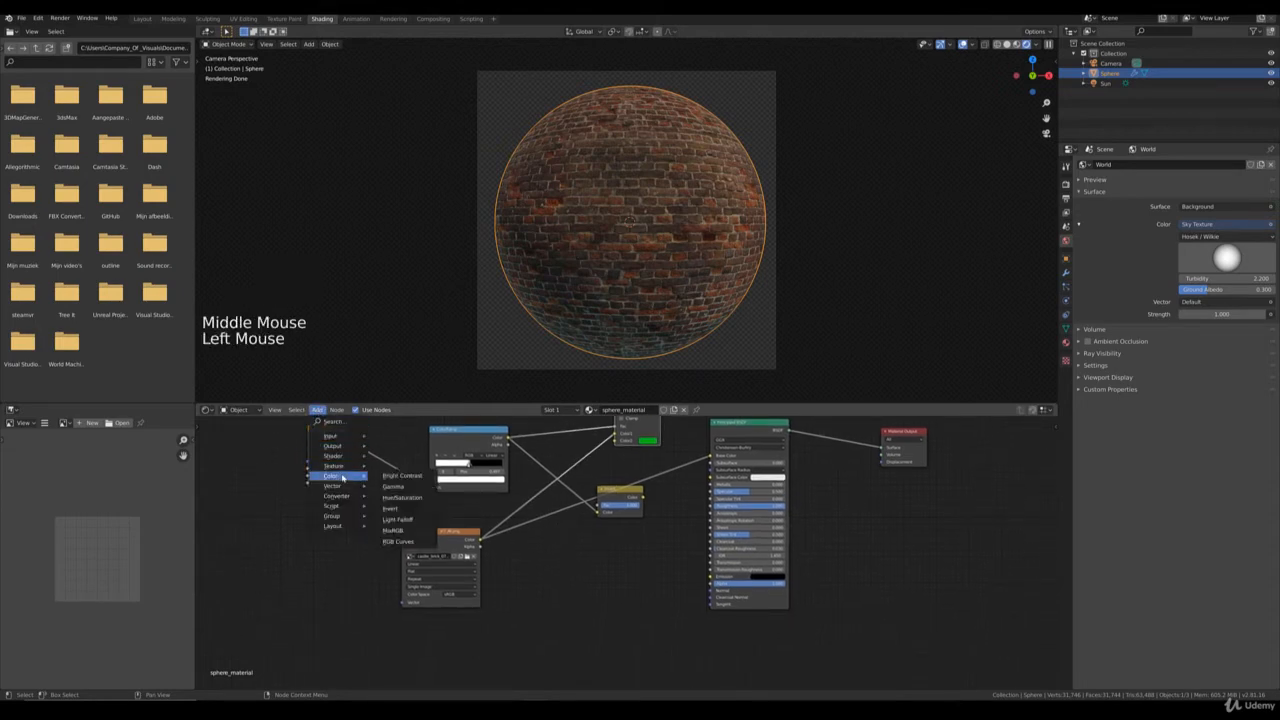
{"action": "left_click", "coordinate": [383, 478]}
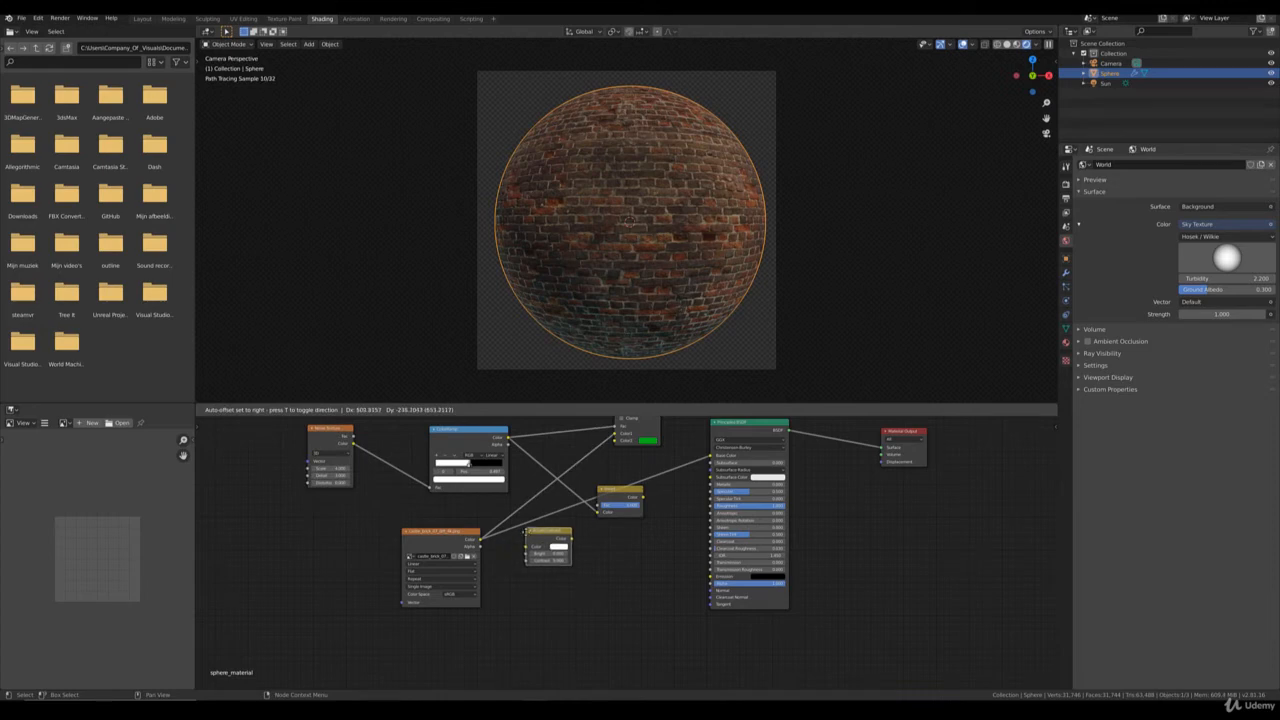
{"action": "left_click", "coordinate": [552, 572]}
{"action": "left_click", "coordinate": [479, 541]}
{"action": "left_click", "coordinate": [479, 541]}
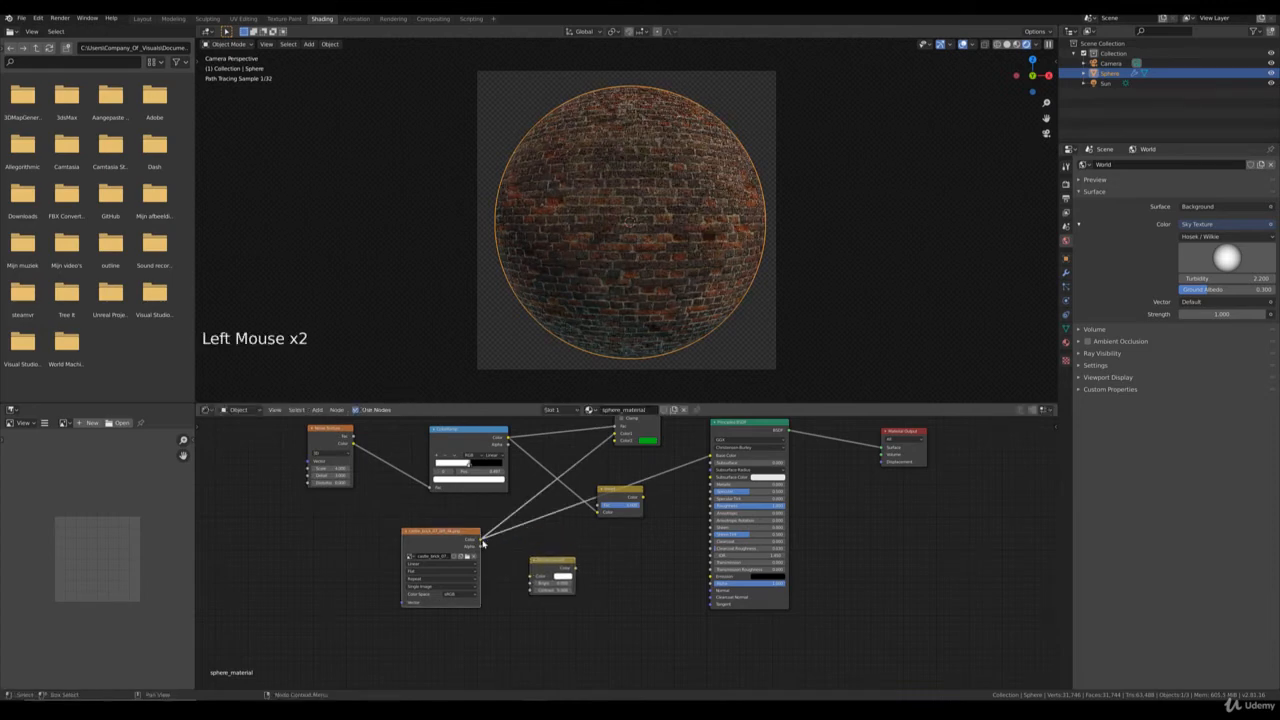
{"action": "left_click_drag", "start_coordinate": [480, 540], "coordinate": [531, 577]}
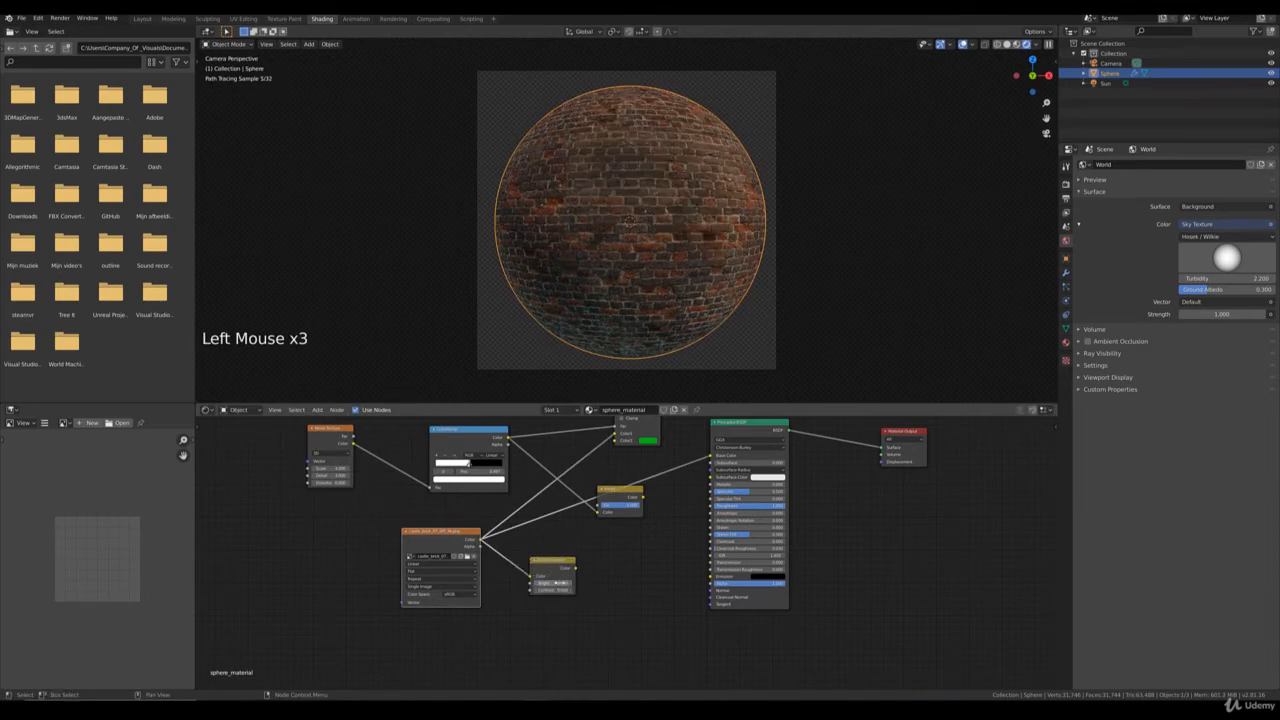
{"action": "left_click", "coordinate": [632, 563]}
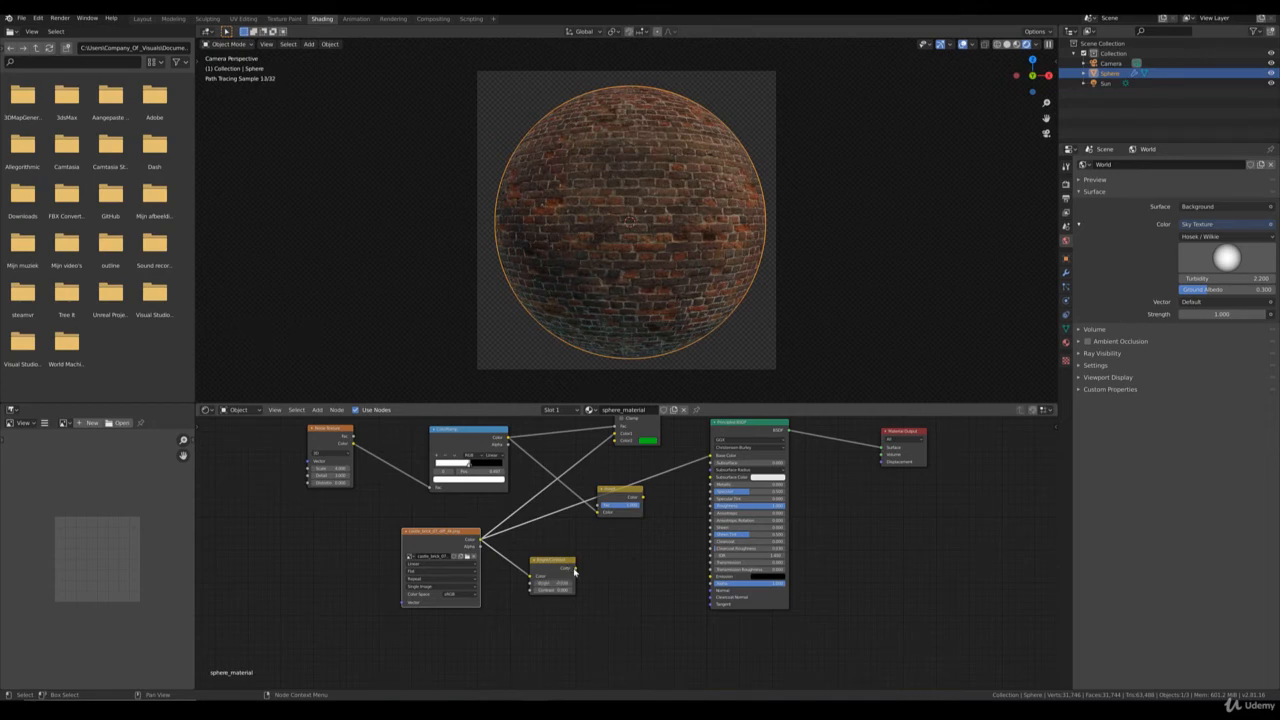
Connect Bright/Contrast to the Mix node's Color2 and the Mix output to Base Color, and inspect the bricks up close
{"action": "left_click_drag", "start_coordinate": [574, 571], "coordinate": [617, 445]}
{"action": "middle_click_drag", "start_coordinate": [691, 451], "coordinate": [625, 524]}
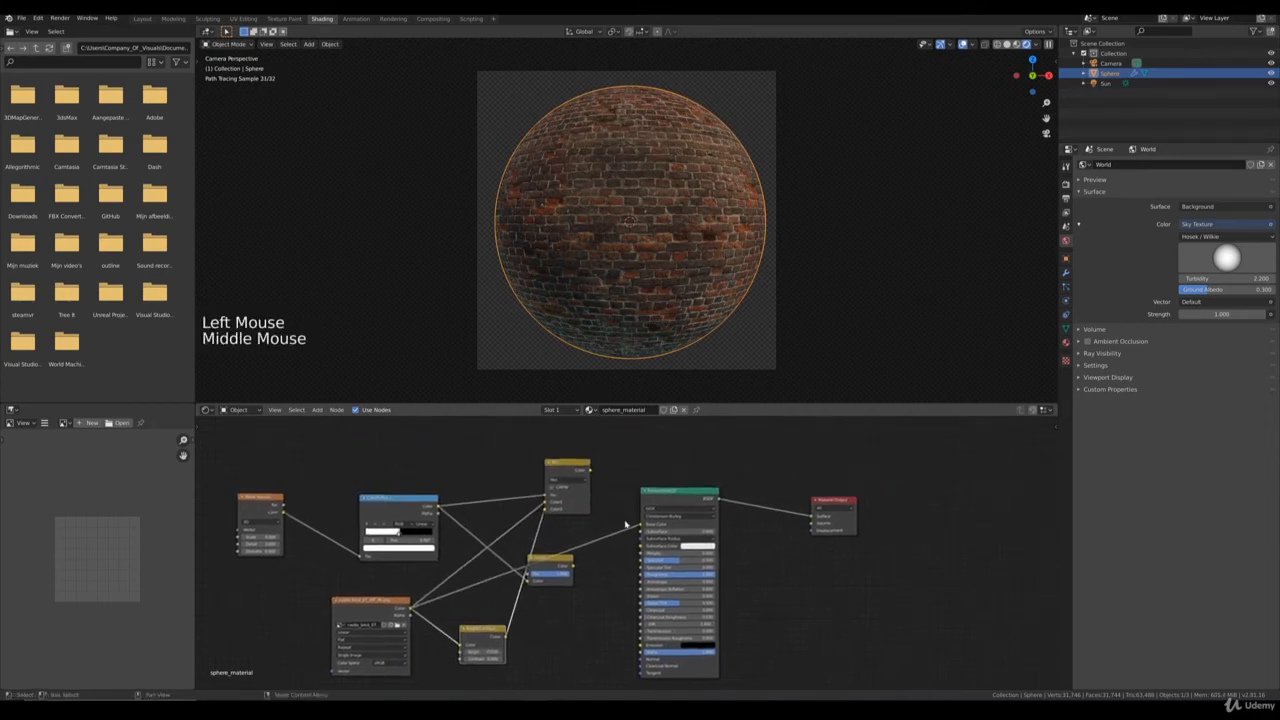
{"action": "left_click_drag", "start_coordinate": [589, 470], "coordinate": [644, 526]}
{"action": "scroll", "coordinate": [657, 277], "scroll_direction": "up", "scroll_amount": 2}
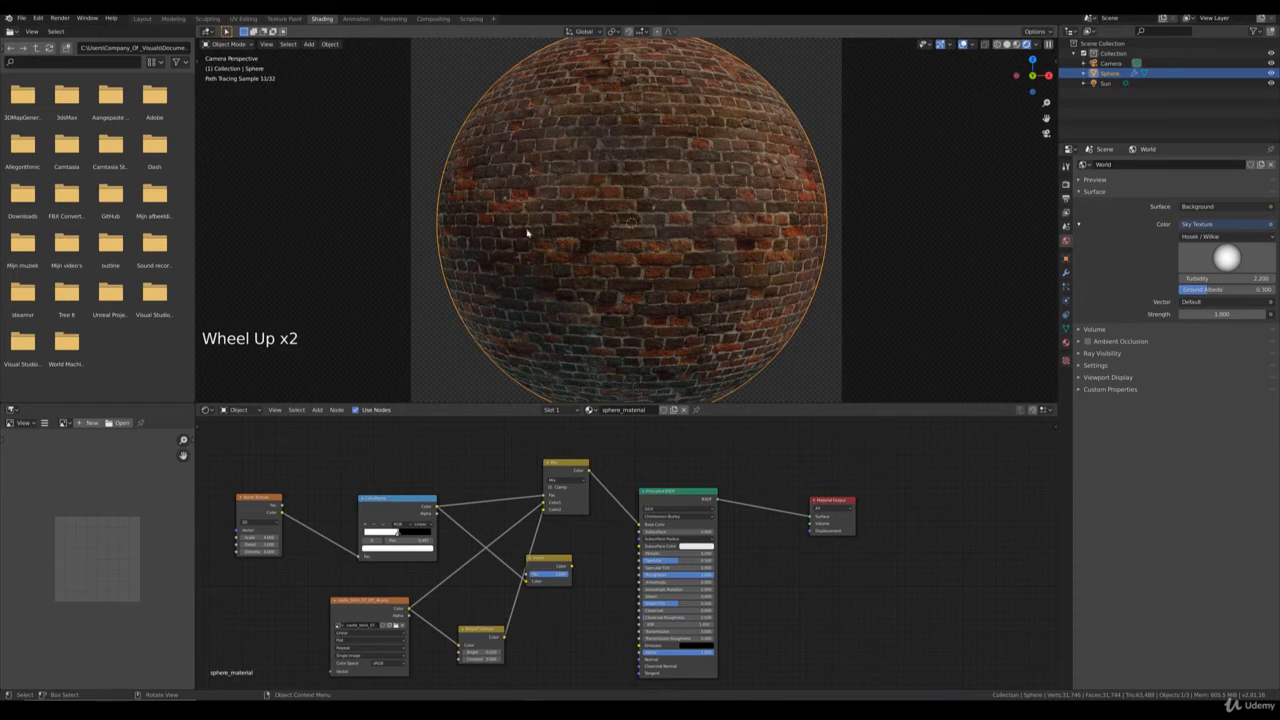
{"action": "scroll", "coordinate": [636, 214], "scroll_direction": "down", "scroll_amount": 2}
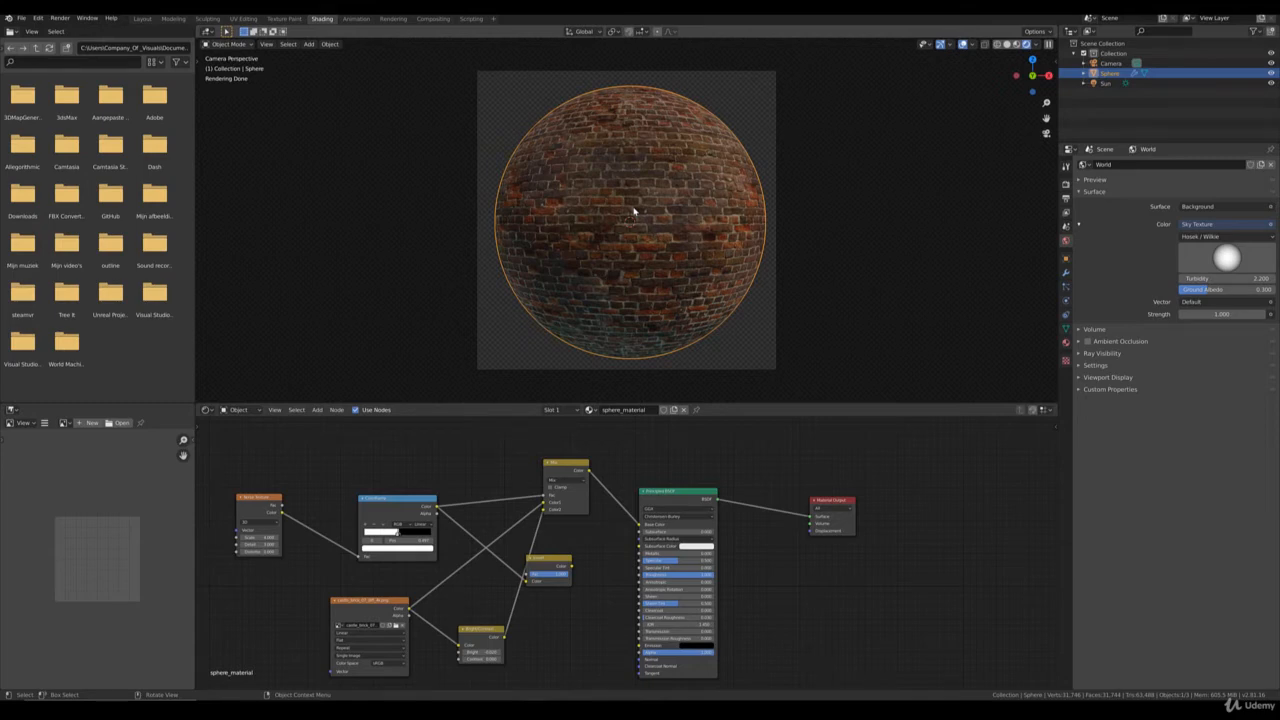
Delete the unused Invert node and tidy the graph by moving the noise, ColorRamp, brick texture and Bright/Contrast nodes up
{"action": "left_click", "coordinate": [556, 567]}
{"action": "key", "text": "Delete"}
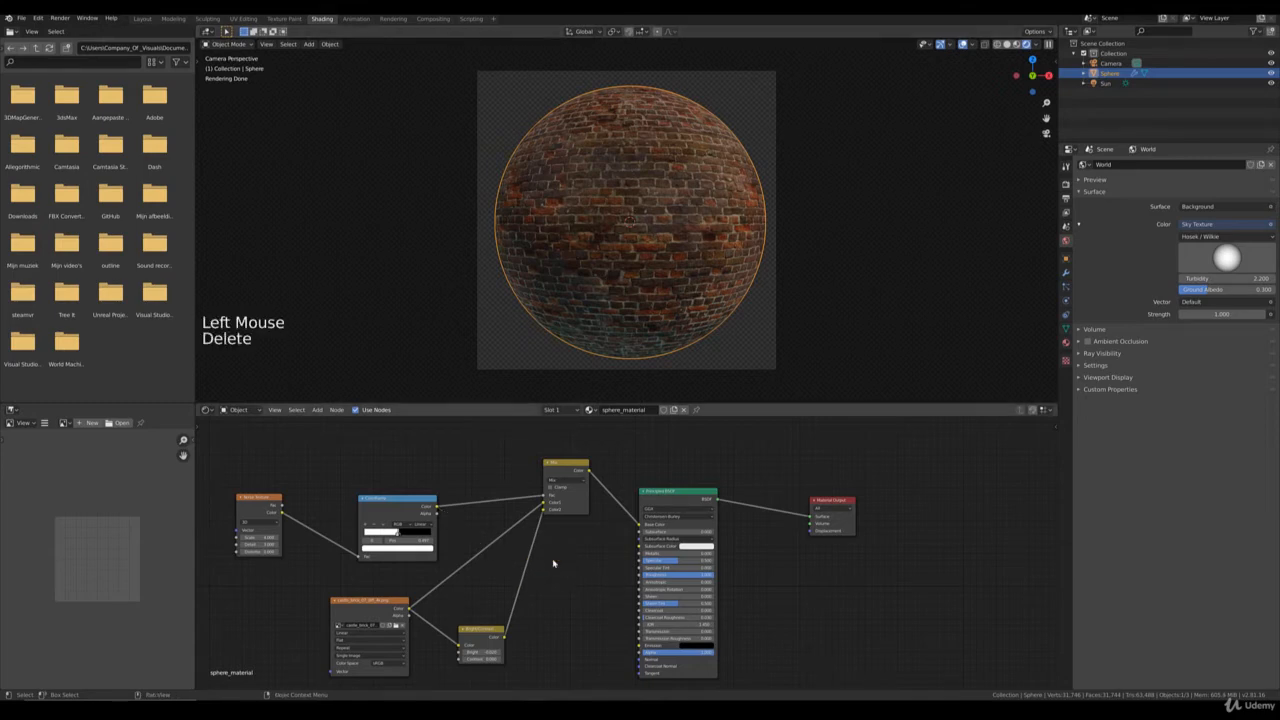
{"action": "left_click_drag", "start_coordinate": [391, 497], "coordinate": [382, 458]}
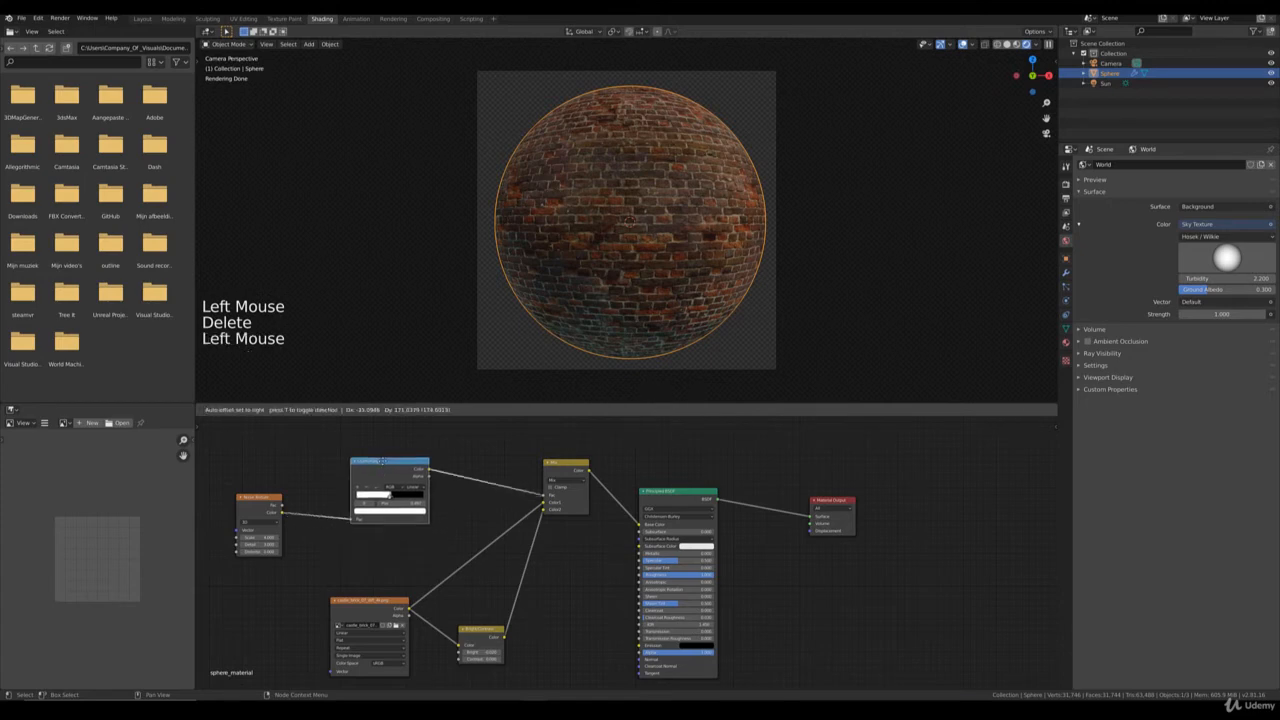
{"action": "left_click_drag", "start_coordinate": [256, 504], "coordinate": [272, 469]}
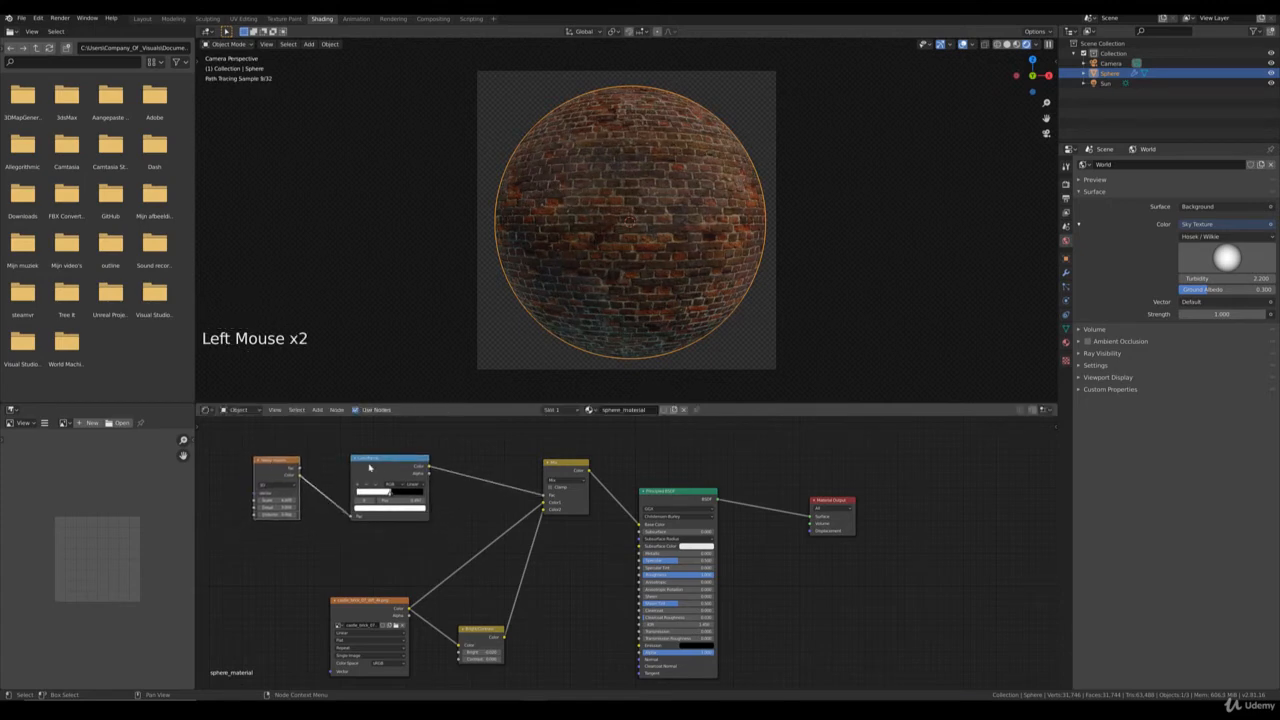
{"action": "left_click_drag", "start_coordinate": [378, 459], "coordinate": [362, 457]}
{"action": "left_click", "coordinate": [495, 650]}
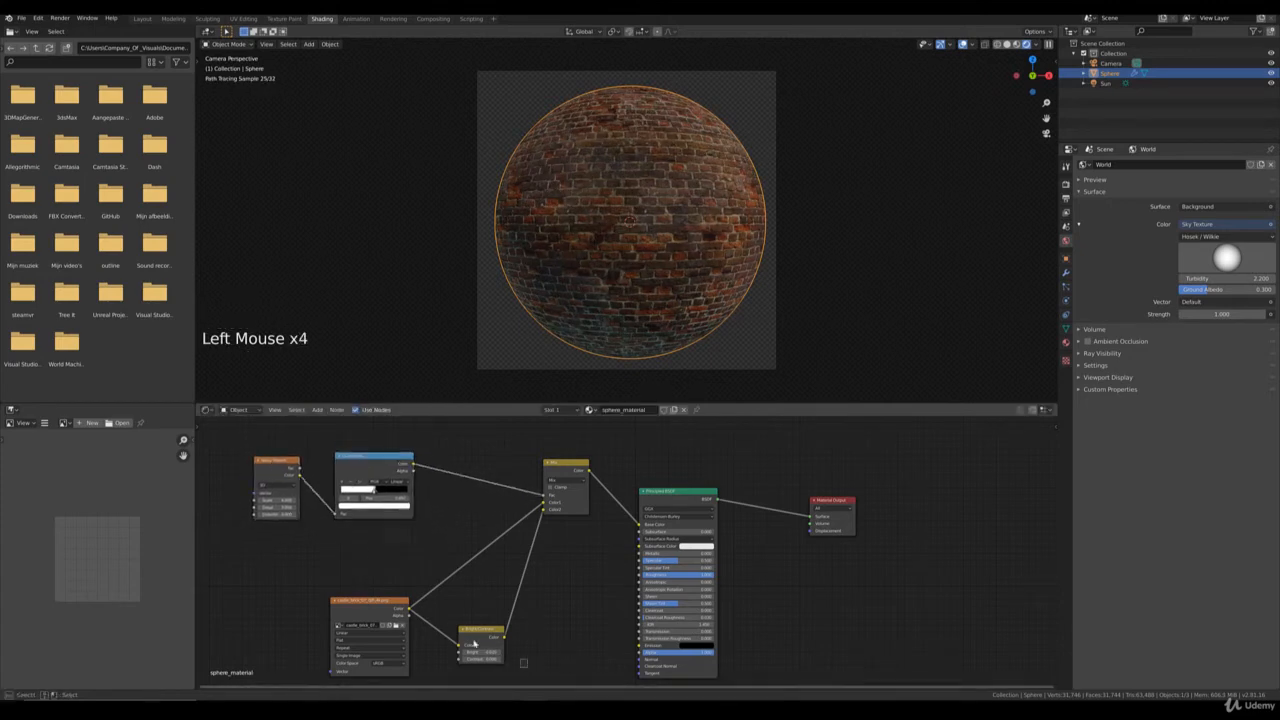
{"action": "left_click_drag", "start_coordinate": [372, 600], "coordinate": [352, 567]}
{"action": "left_click", "coordinate": [368, 566]}
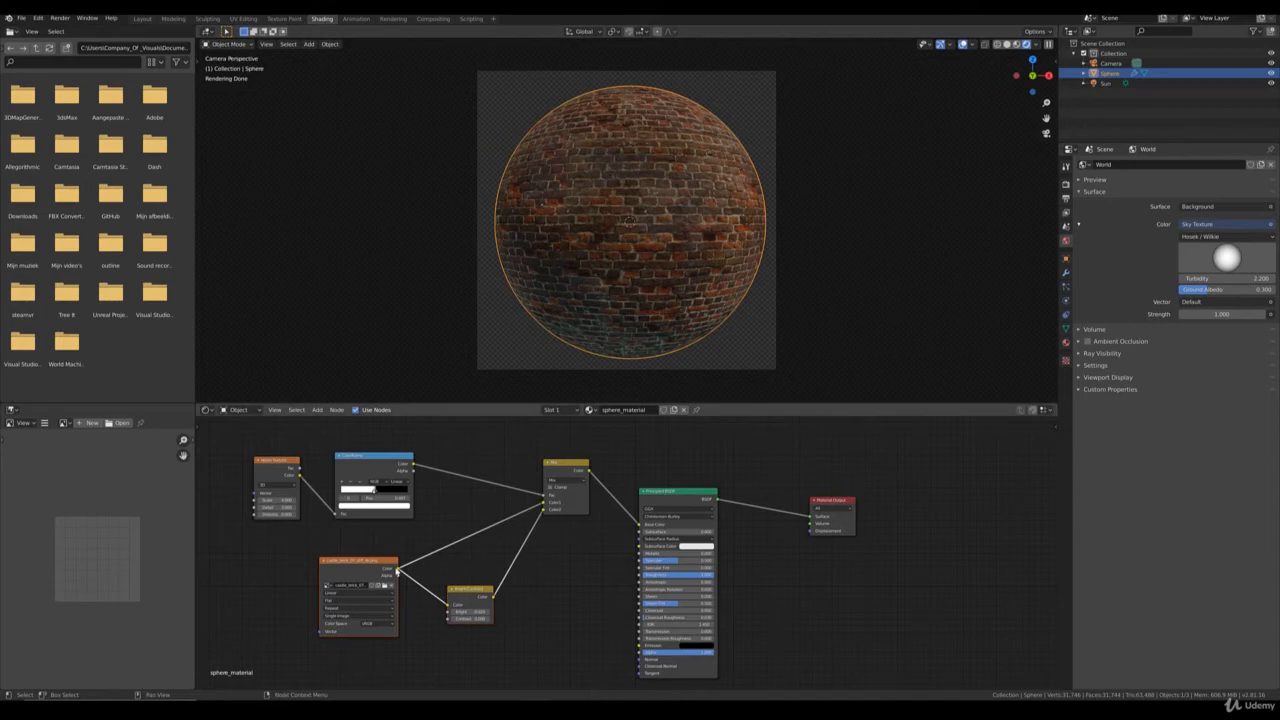
Compare the render with the brick texture wired directly to Base Color, and restore the Mix node's connection
{"action": "left_click_drag", "start_coordinate": [397, 570], "coordinate": [640, 525]}
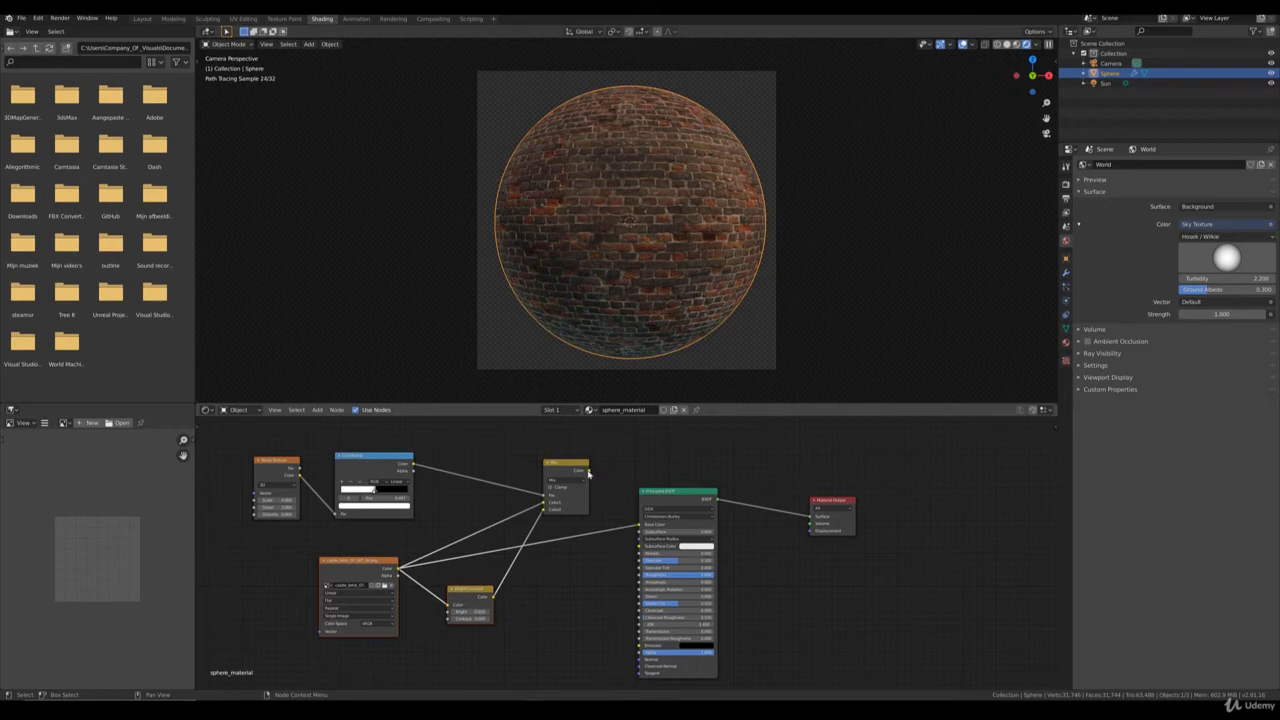
{"action": "left_click_drag", "start_coordinate": [589, 470], "coordinate": [640, 525]}
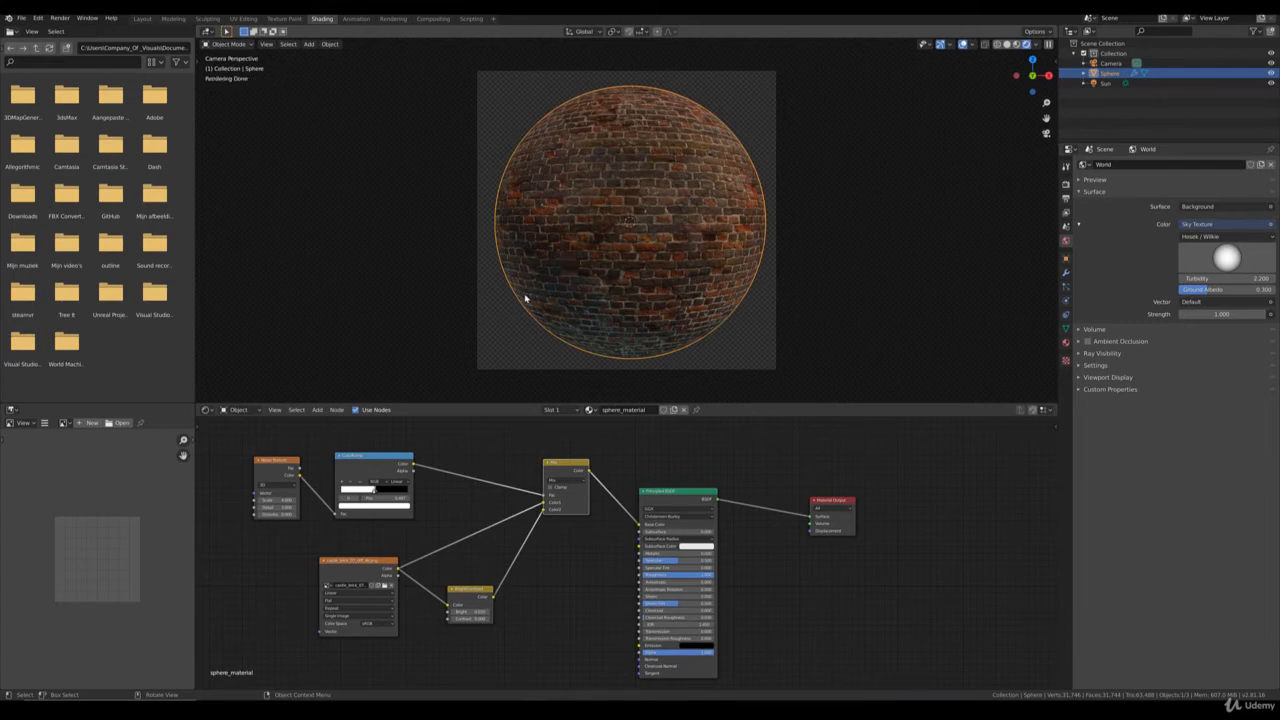
Set the Sun light's strength to 3
{"action": "left_click", "coordinate": [1105, 83]}
{"action": "left_click", "coordinate": [1066, 300]}
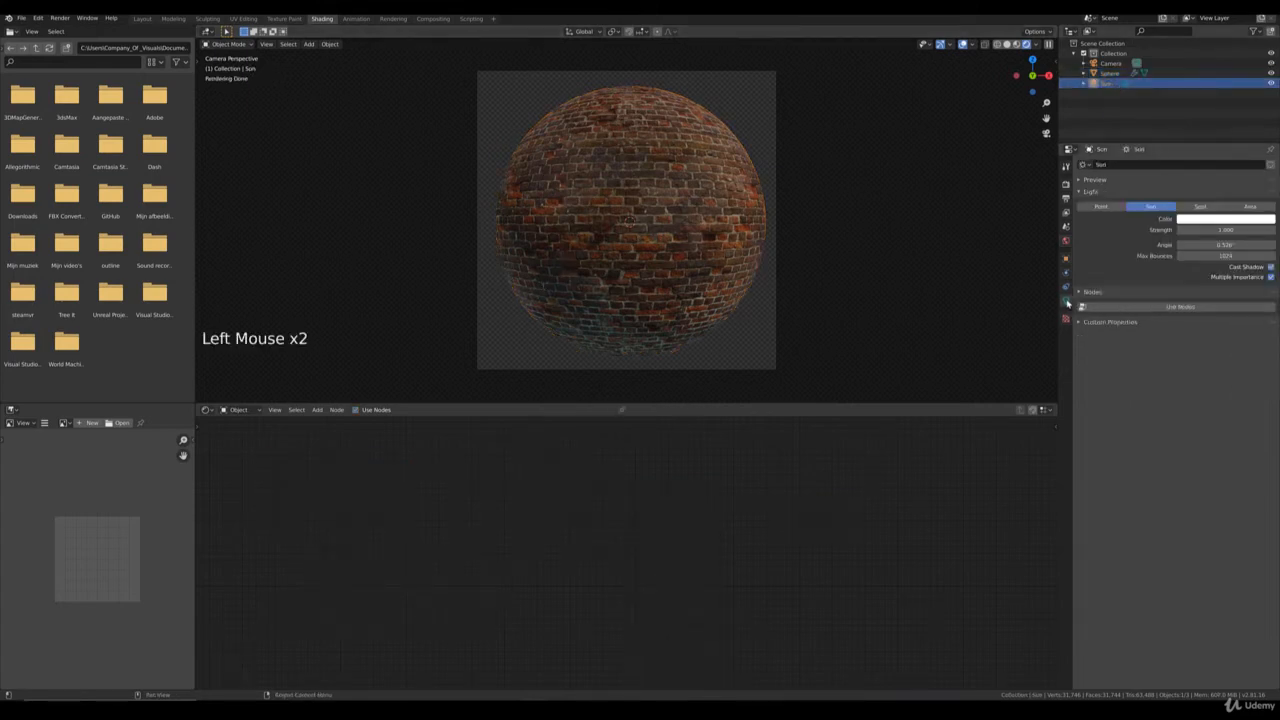
{"action": "left_click", "coordinate": [1225, 230]}
{"action": "type", "text": "3"}
{"action": "key", "text": "Return"}
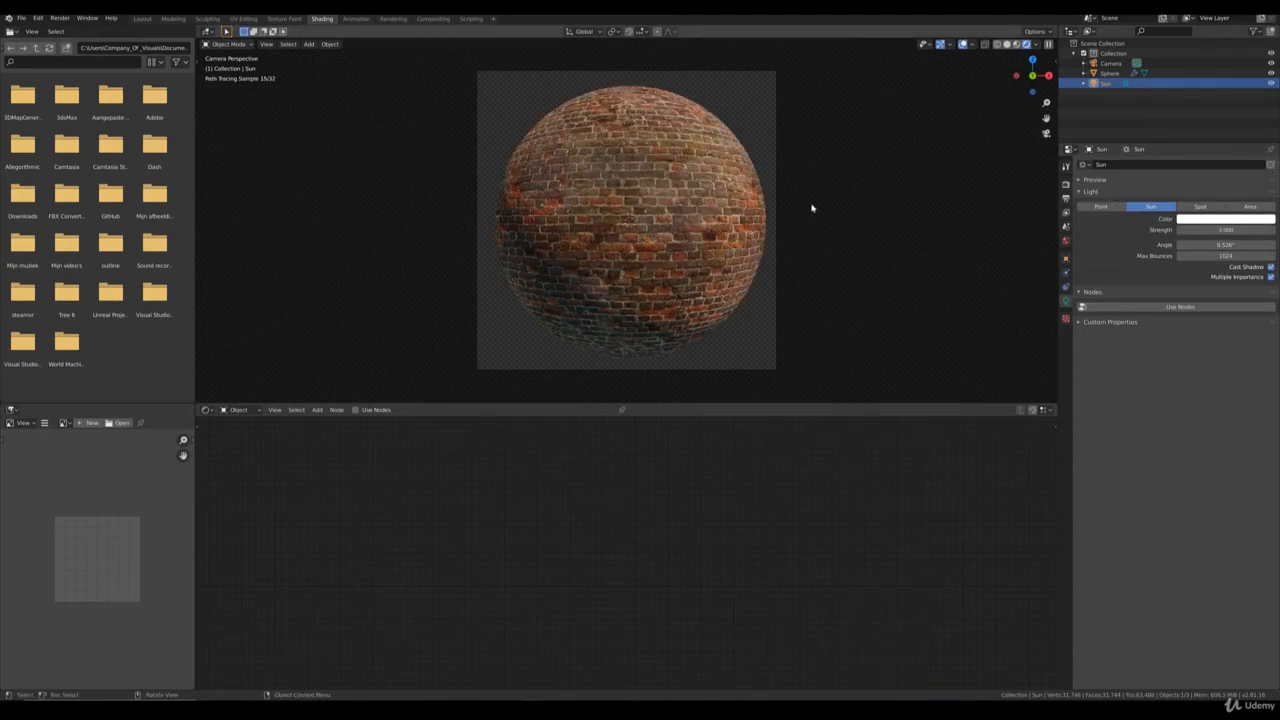
In the sphere's material, move Bright/Contrast slightly up, duplicate the brick image texture node below it and load castle_brick_07_rough_4k.png into the copy
{"action": "left_click", "coordinate": [742, 258]}
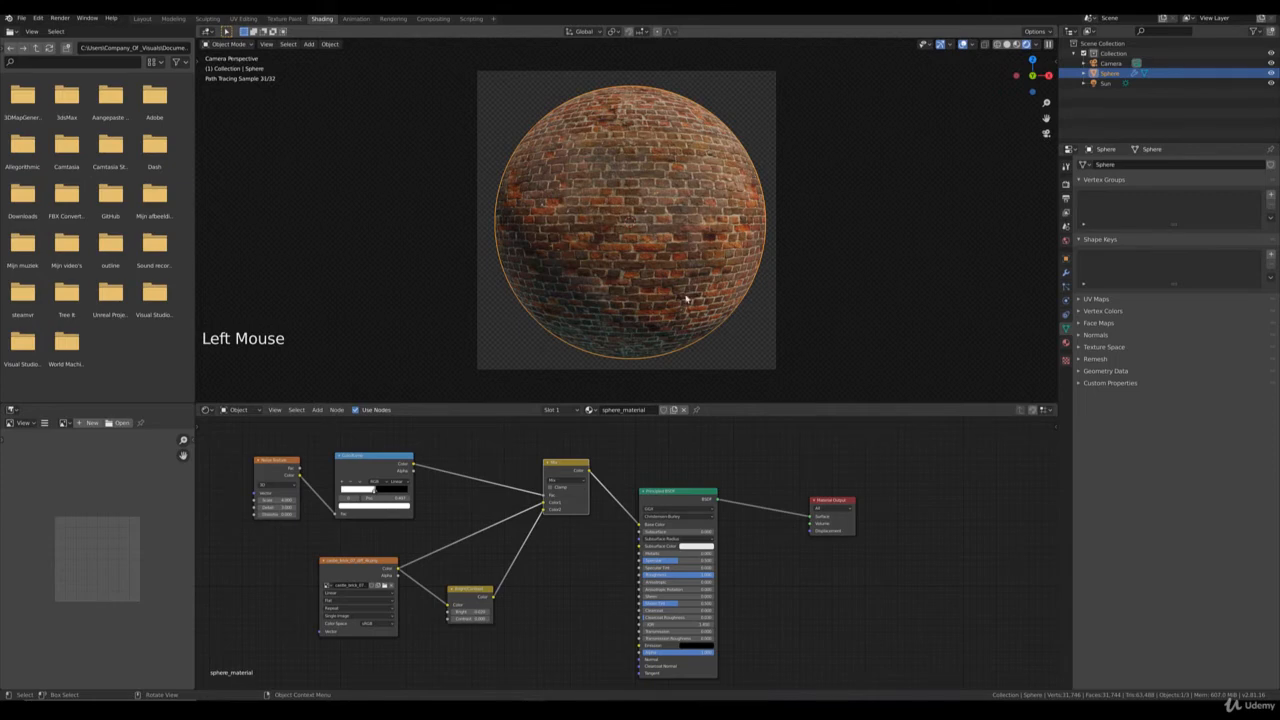
{"action": "middle_click_drag", "start_coordinate": [660, 439], "coordinate": [581, 553]}
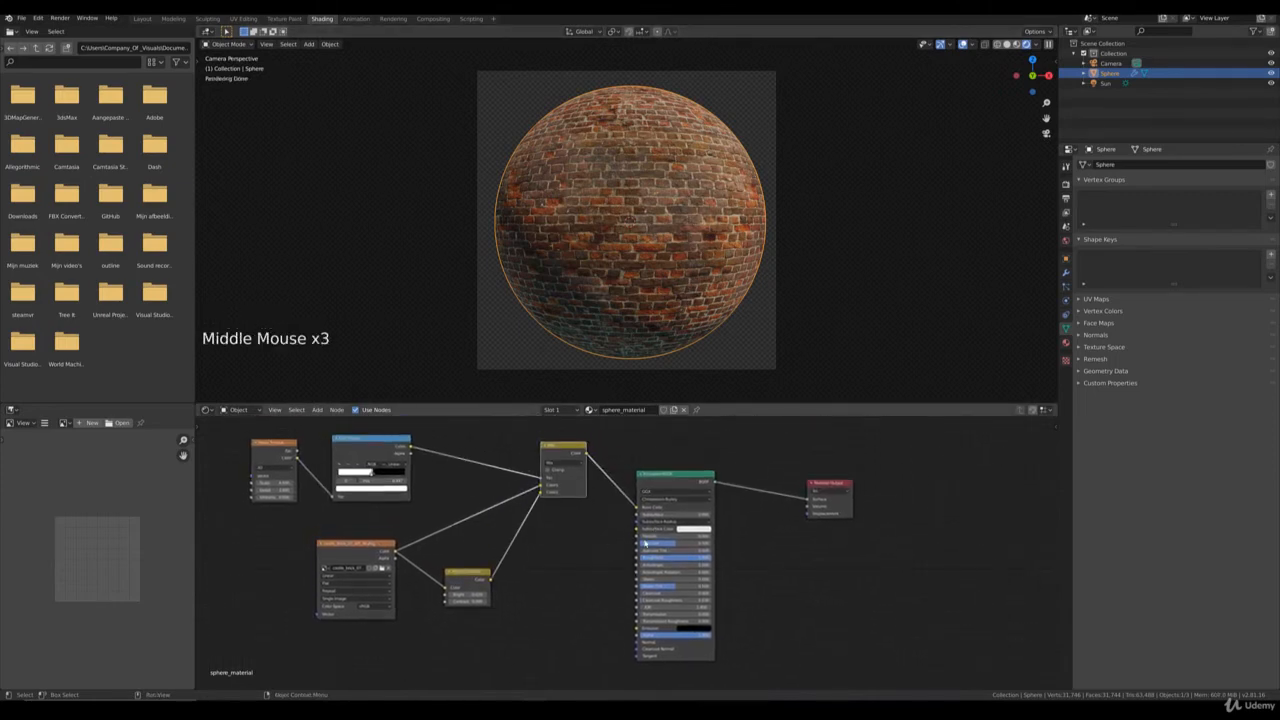
{"action": "middle_click_drag", "start_coordinate": [450, 570], "coordinate": [450, 508]}
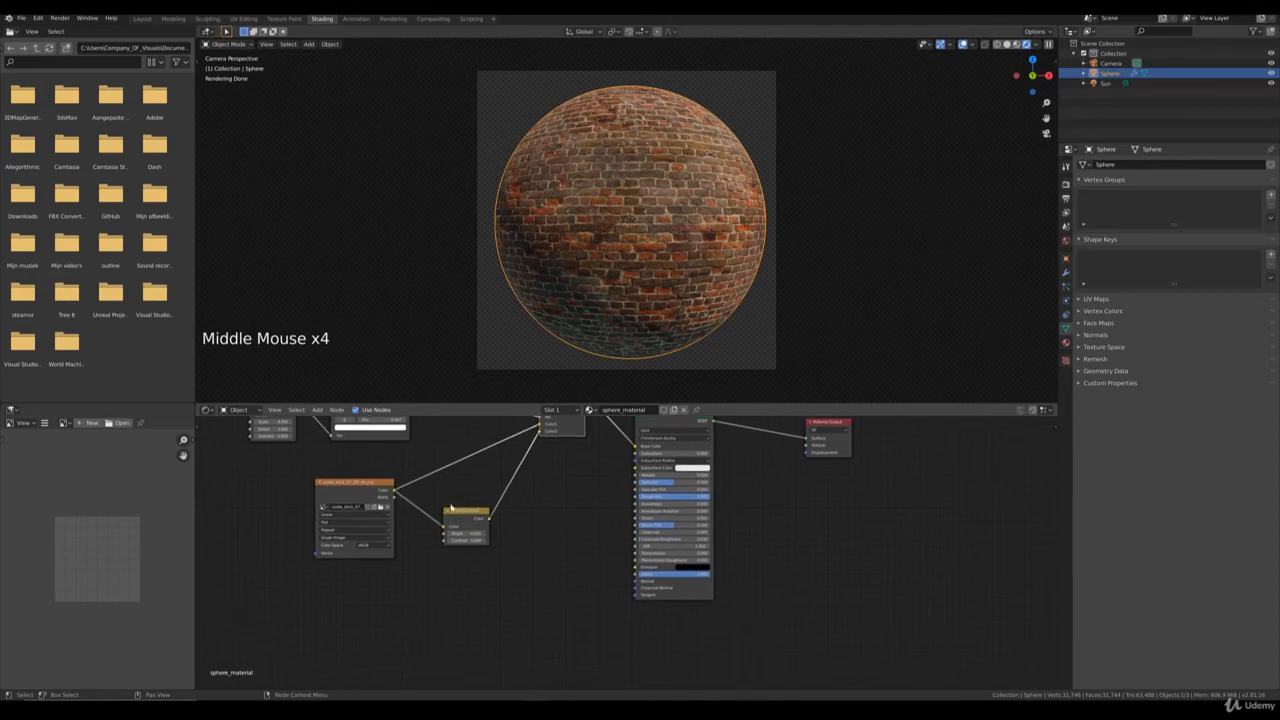
{"action": "left_click_drag", "start_coordinate": [450, 508], "coordinate": [452, 486]}
{"action": "left_click", "coordinate": [352, 483]}
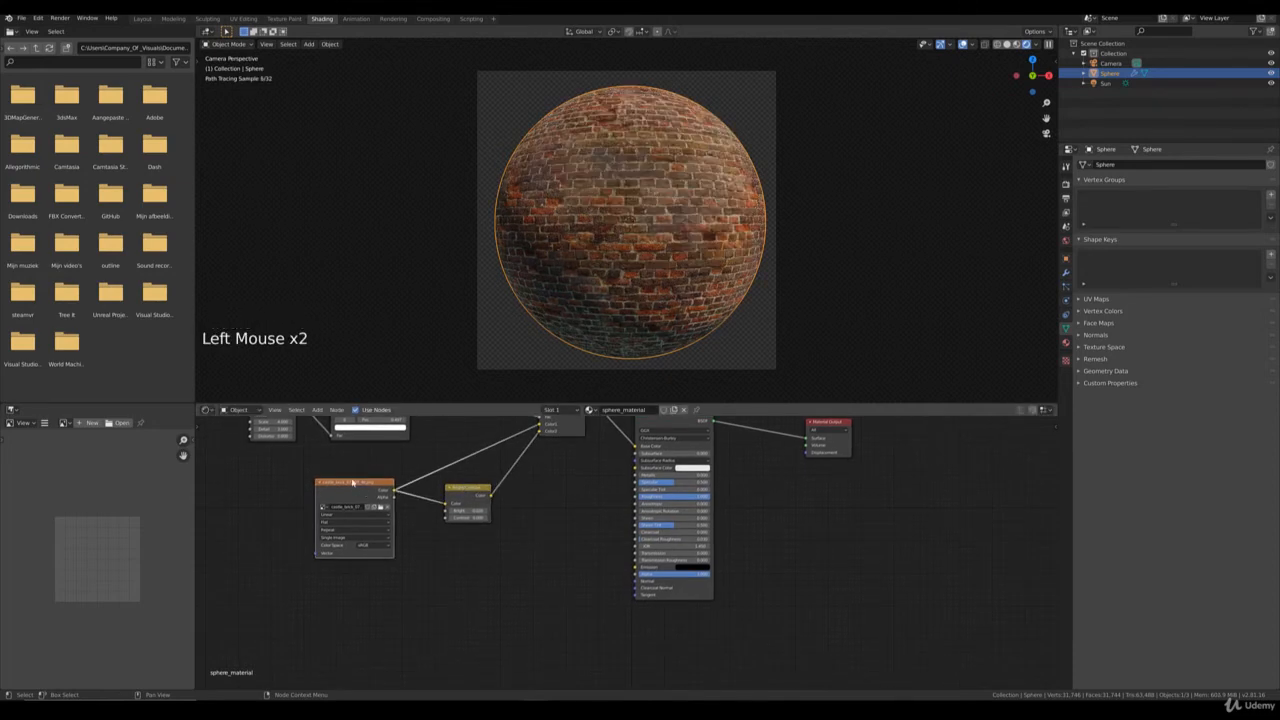
{"action": "key", "text": "shift+d"}
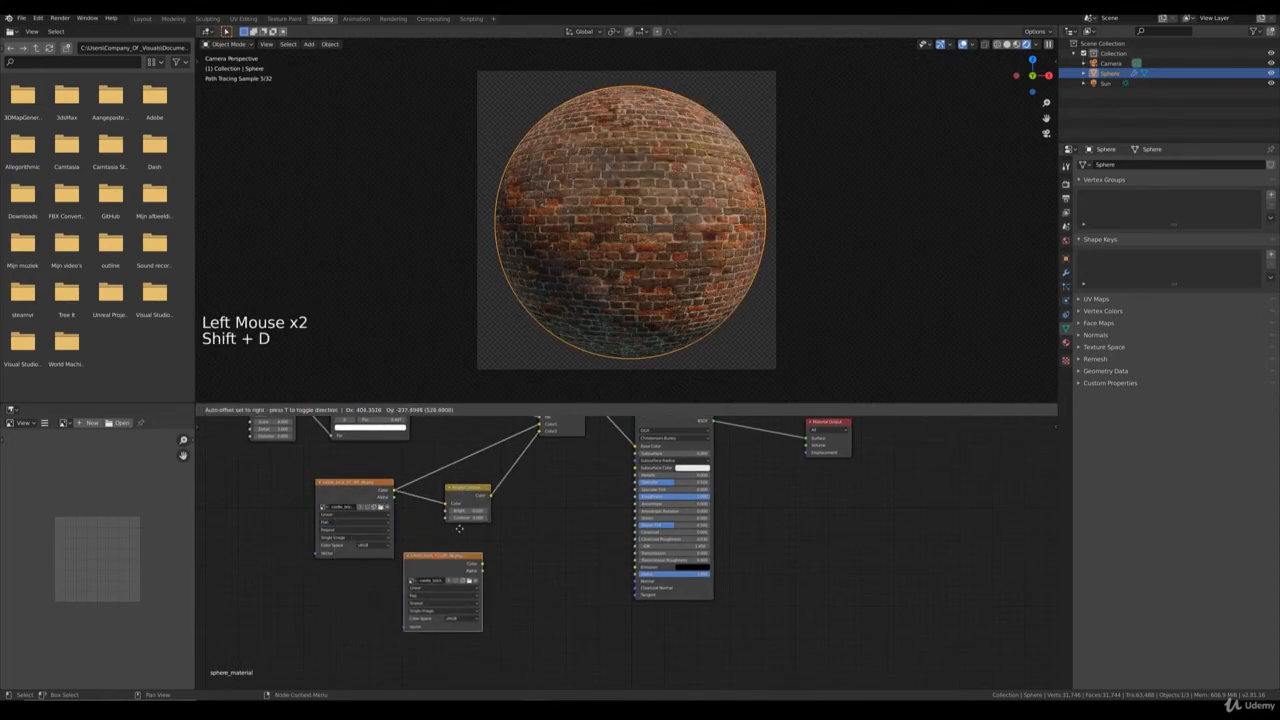
{"action": "left_click", "coordinate": [473, 535]}
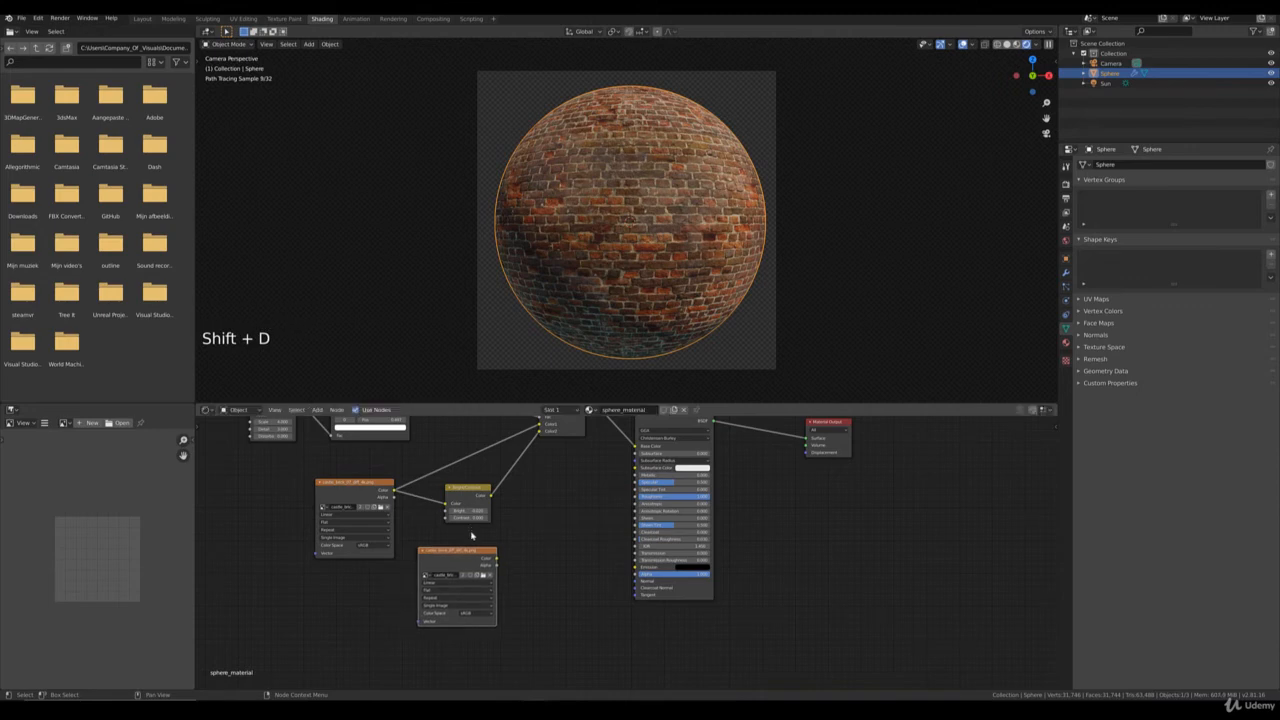
{"action": "left_click", "coordinate": [484, 576]}
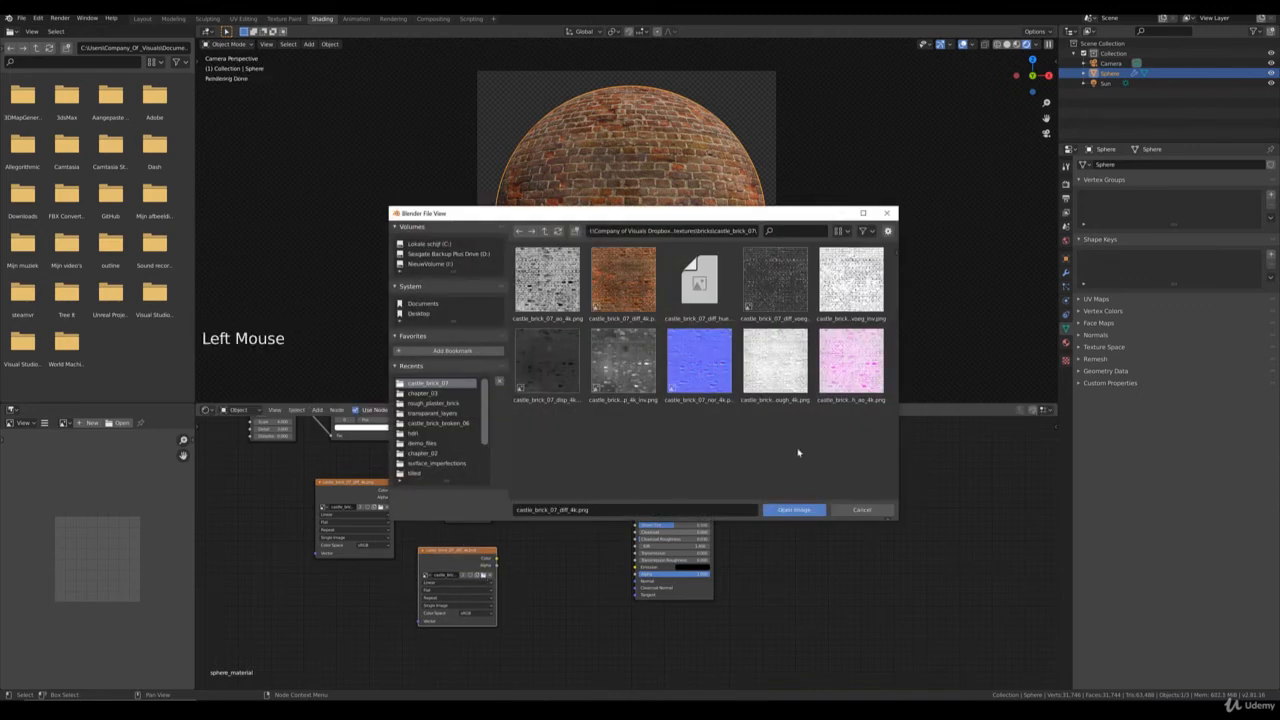
{"action": "left_click", "coordinate": [788, 381]}
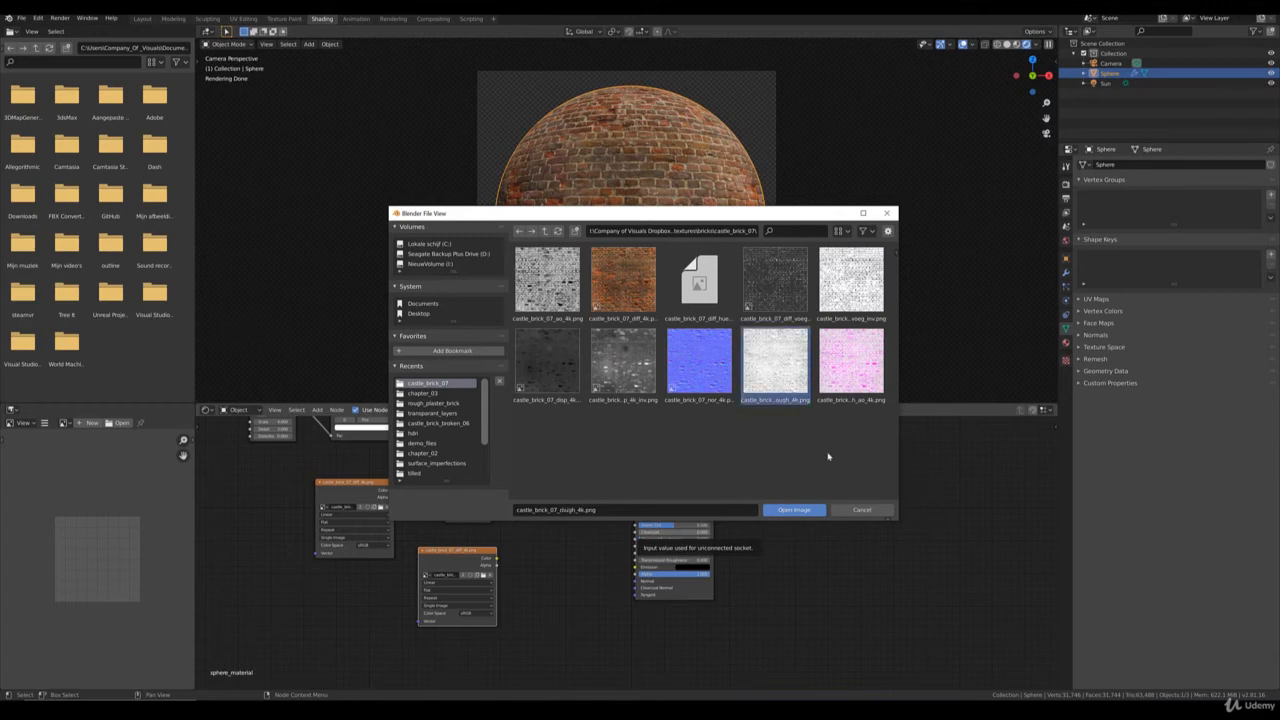
{"action": "left_click", "coordinate": [795, 510]}
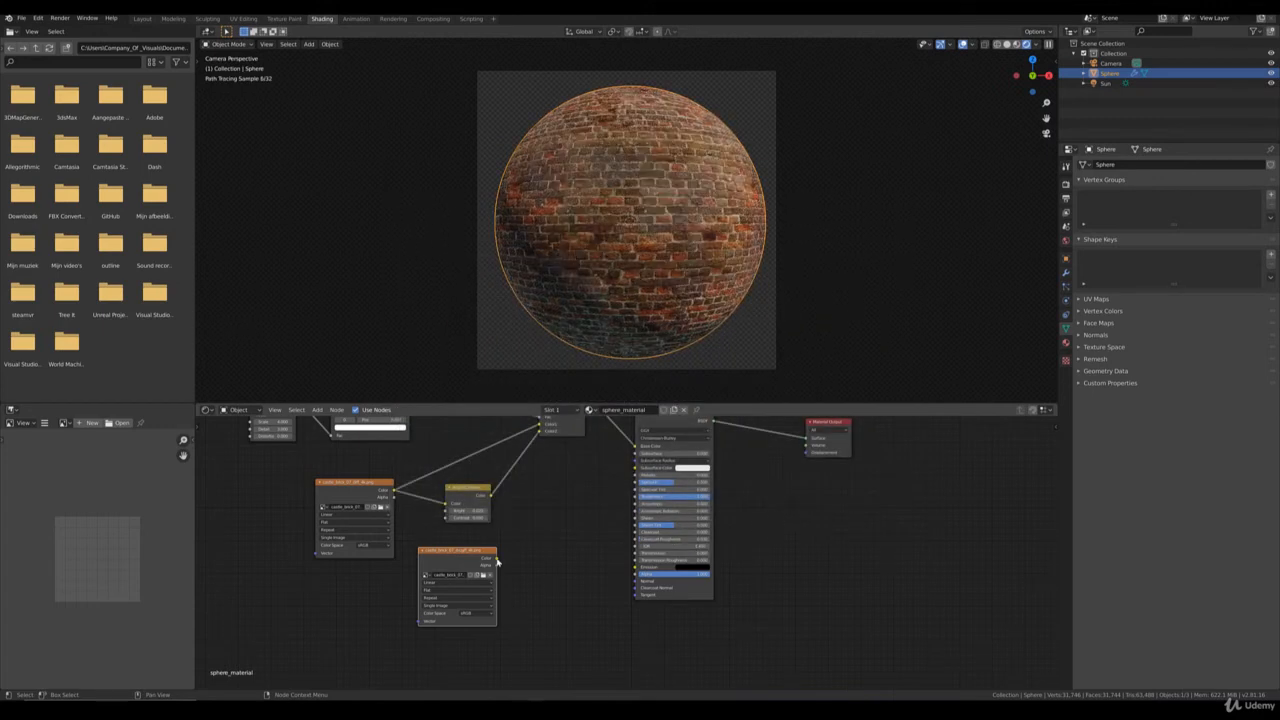
Connect the roughness texture's Color to the Principled BSDF's Roughness and set its Color Space to Non-Color
{"action": "left_click_drag", "start_coordinate": [496, 560], "coordinate": [637, 499]}
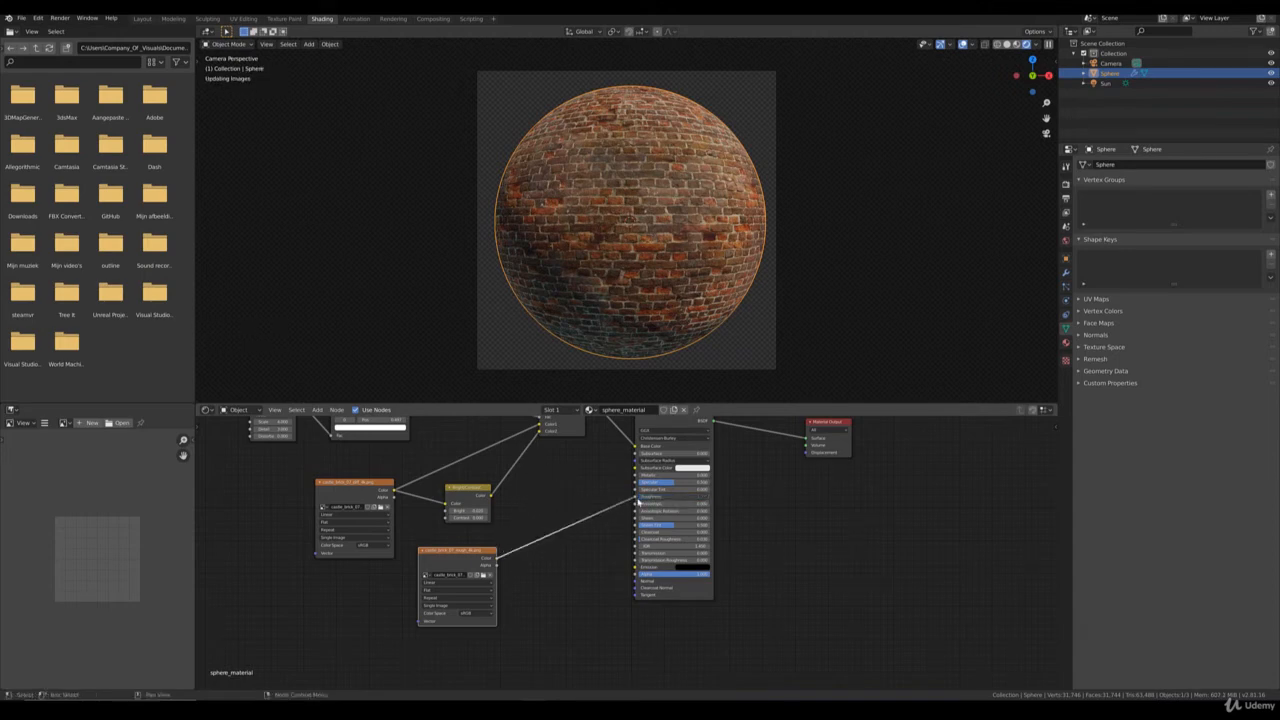
{"action": "scroll", "coordinate": [543, 591], "scroll_direction": "up", "scroll_amount": 3}
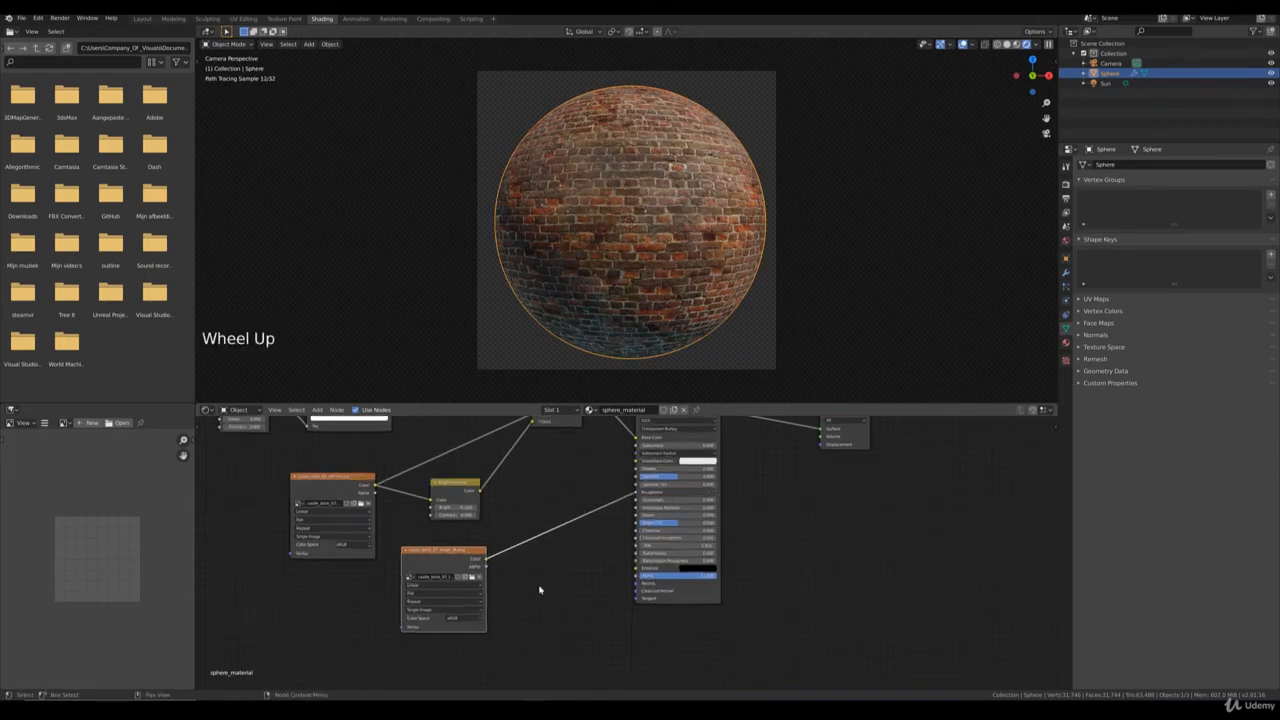
{"action": "middle_click_drag", "start_coordinate": [543, 591], "coordinate": [650, 581]}
{"action": "scroll", "coordinate": [638, 565], "scroll_direction": "up", "scroll_amount": 2}
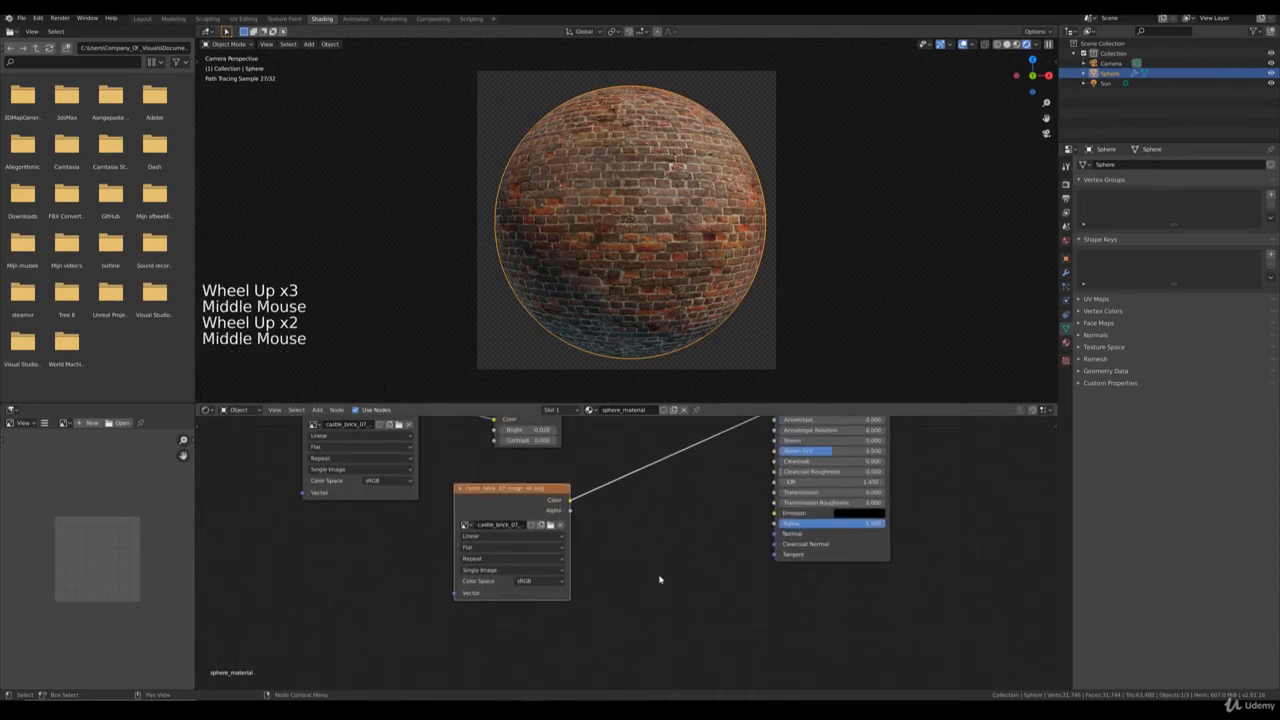
{"action": "scroll", "coordinate": [650, 581], "scroll_direction": "up", "scroll_amount": 1}
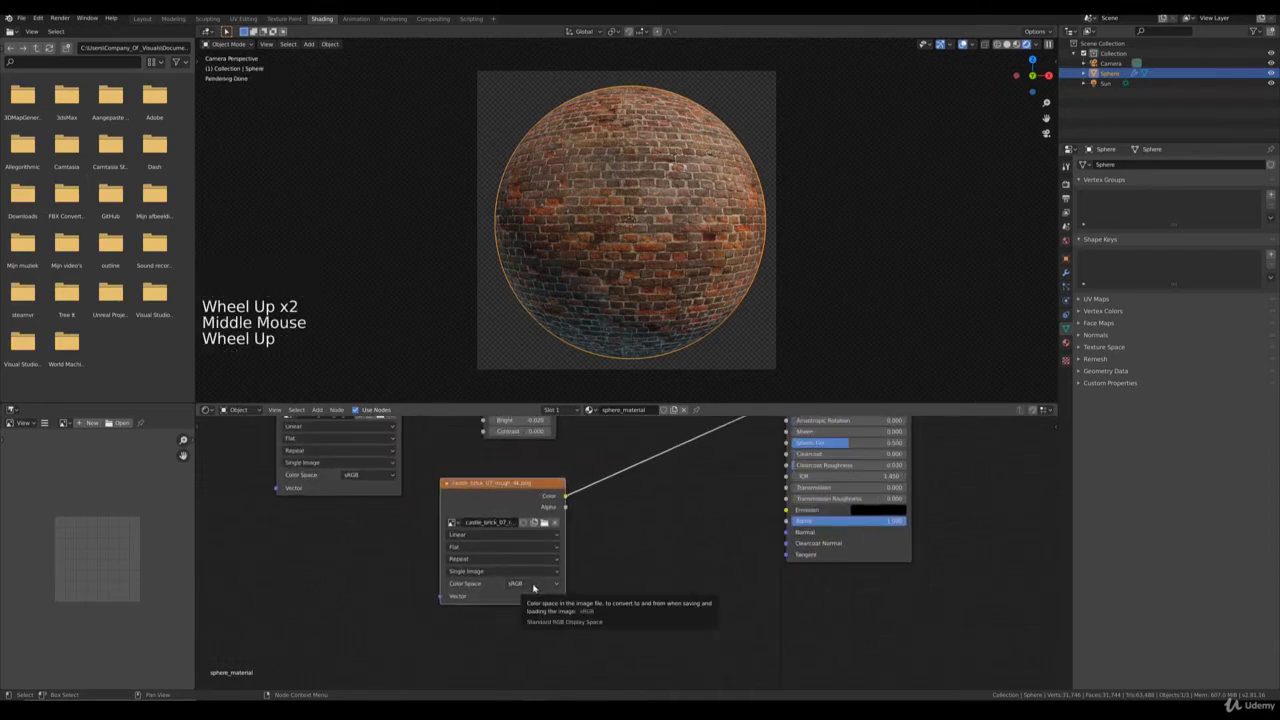
{"action": "left_click", "coordinate": [535, 584]}
{"action": "left_click", "coordinate": [536, 629]}
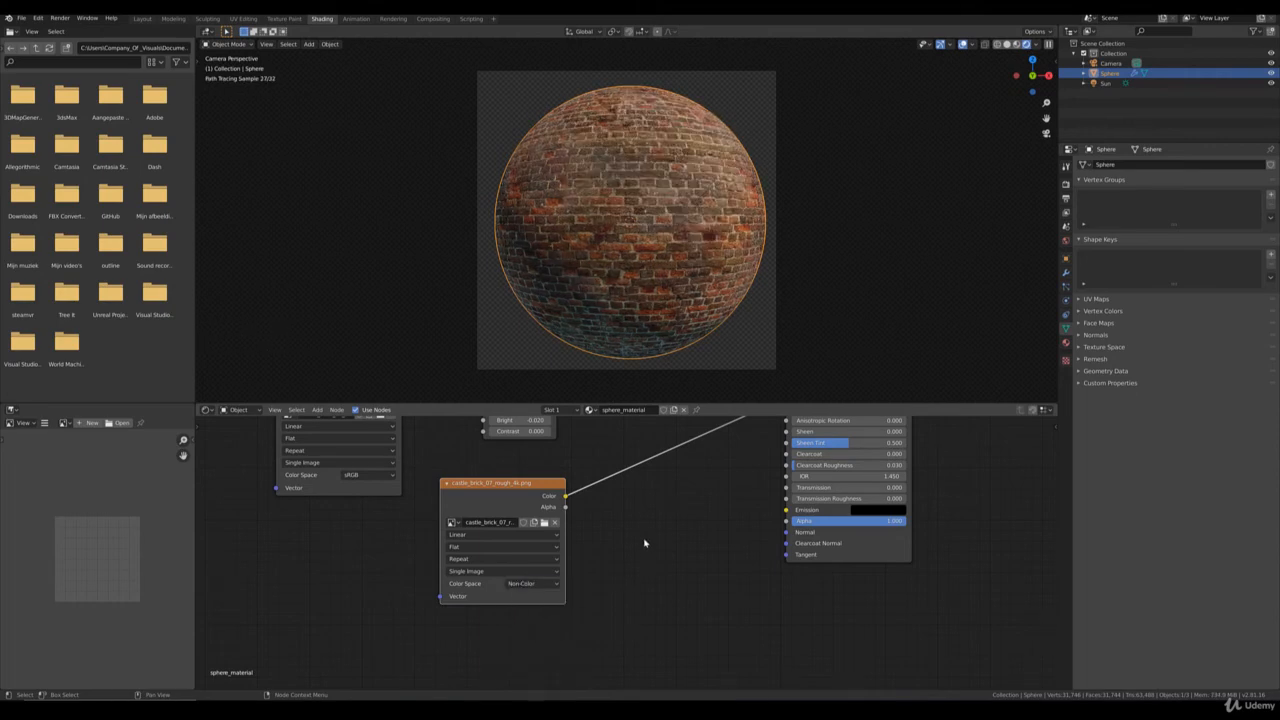
{"action": "middle_click_drag", "start_coordinate": [644, 543], "coordinate": [630, 573]}
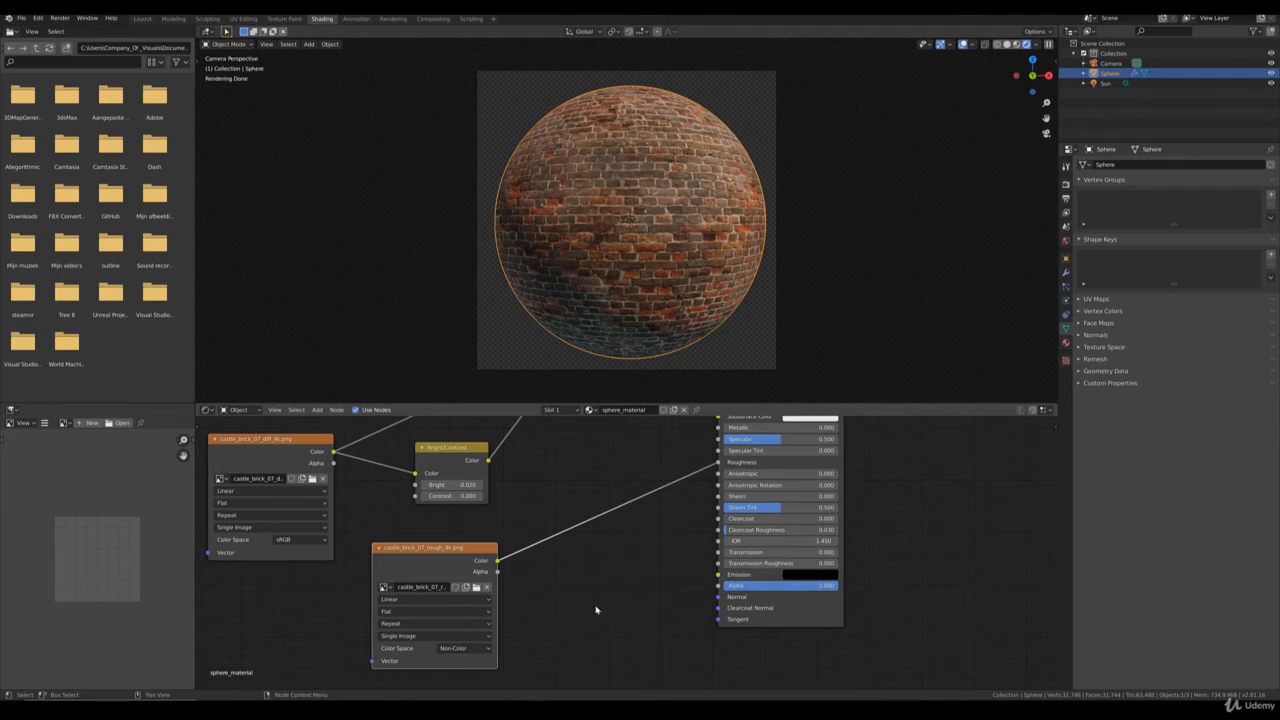
{"action": "scroll", "coordinate": [593, 603], "scroll_direction": "down", "scroll_amount": 4}
{"action": "middle_click_drag", "start_coordinate": [551, 543], "coordinate": [646, 553]}
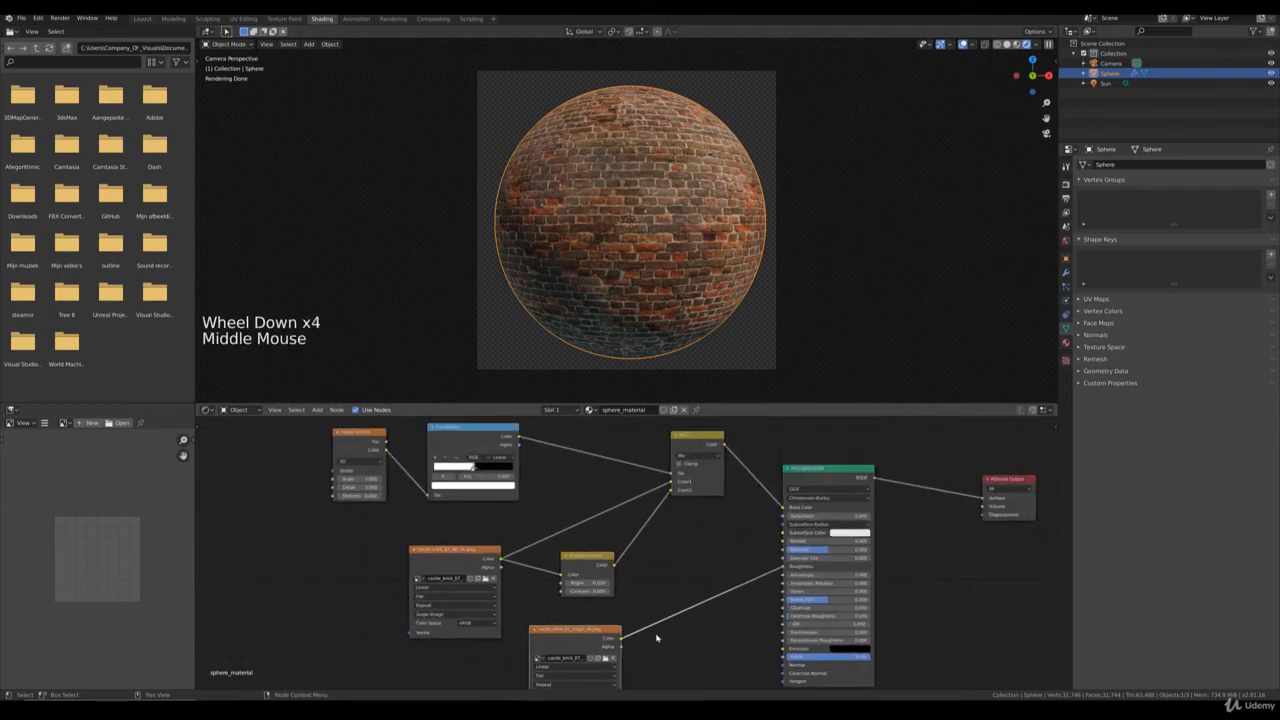
{"action": "scroll", "coordinate": [646, 553], "scroll_direction": "down", "scroll_amount": 4}
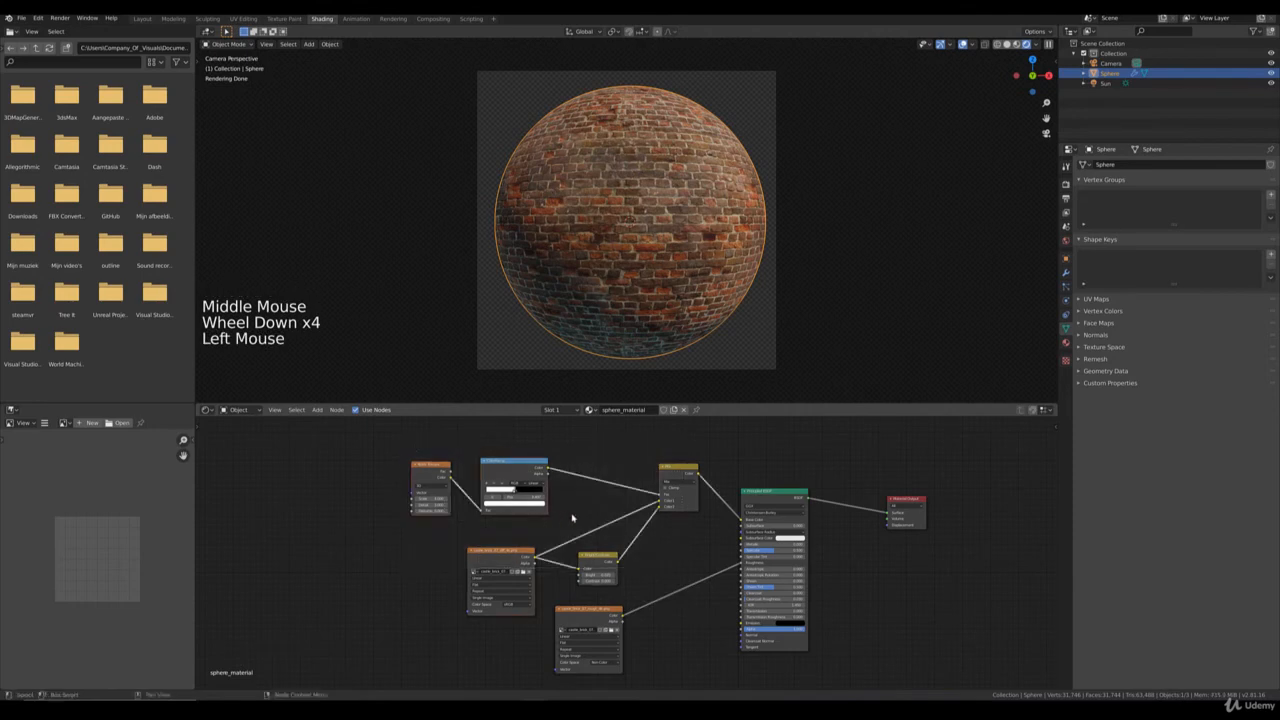
Move the noise, colour texture, Bright/Contrast and Mix nodes up together, and raise the roughness texture node beside the Principled BSDF
{"action": "scroll", "coordinate": [574, 520], "scroll_direction": "down", "scroll_amount": 2}
{"action": "mouse_move", "coordinate": [574, 520]}
{"action": "middle_mouse_down"}
{"action": "mouse_move", "coordinate": [566, 503]}
{"action": "mouse_move", "coordinate": [574, 535]}
{"action": "middle_mouse_up"}
{"action": "left_click_drag", "start_coordinate": [545, 515], "coordinate": [505, 442]}
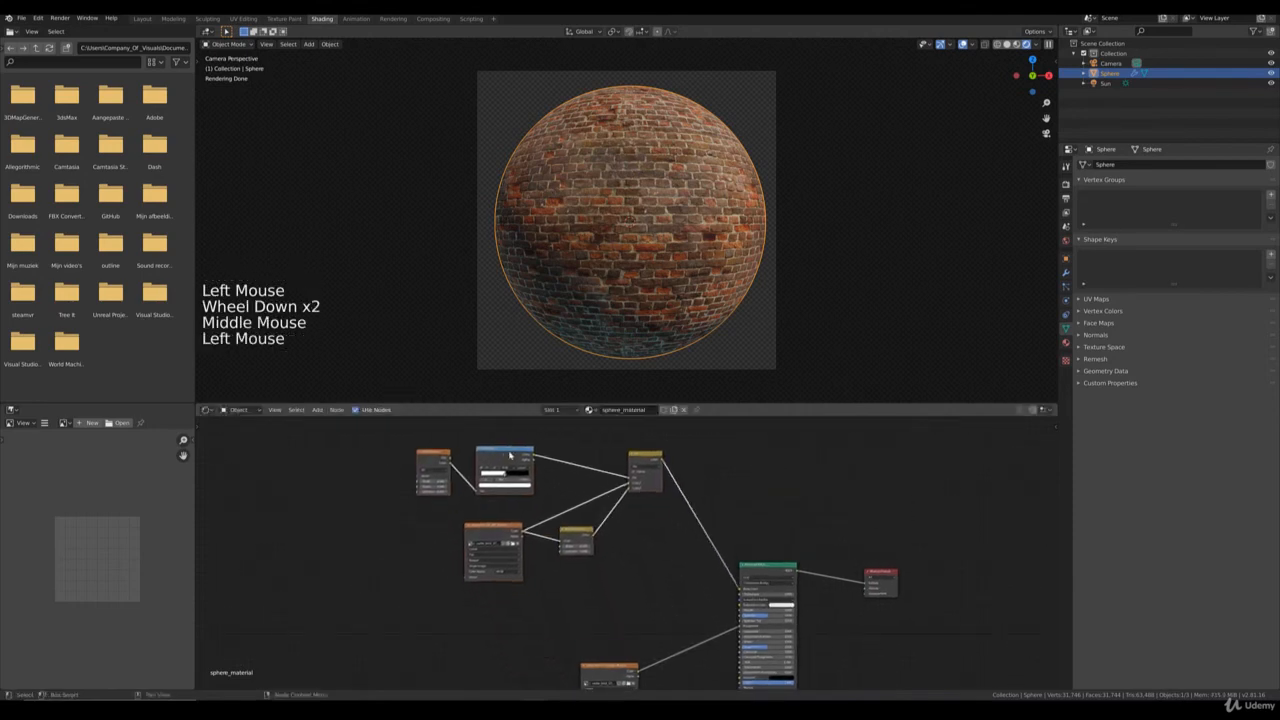
{"action": "middle_click_drag", "start_coordinate": [641, 636], "coordinate": [652, 551]}
{"action": "left_click_drag", "start_coordinate": [620, 569], "coordinate": [623, 524]}
{"action": "middle_click_drag", "start_coordinate": [651, 626], "coordinate": [650, 592]}
Duplicate the roughness texture node and place the copy below it
{"action": "key", "text": "shift+d"}
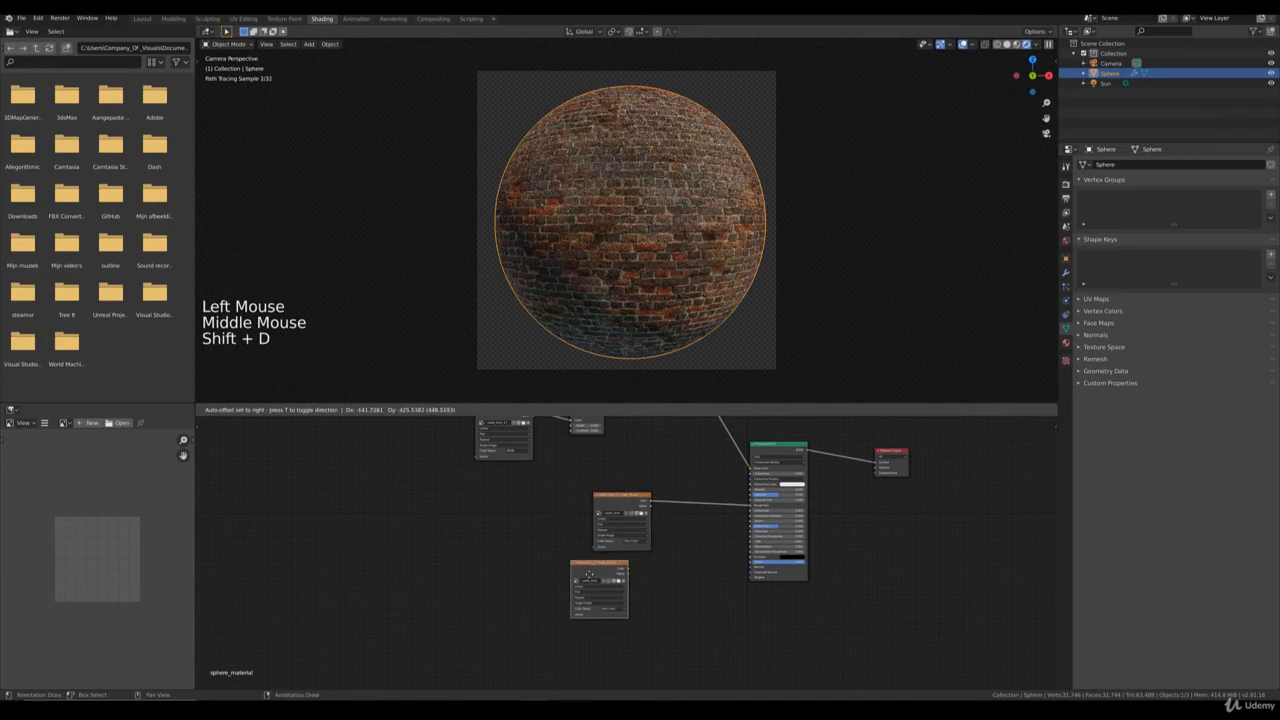
{"action": "scroll", "coordinate": [637, 551], "scroll_direction": "up", "scroll_amount": 3}
{"action": "middle_click_drag", "start_coordinate": [470, 415], "coordinate": [531, 483]}
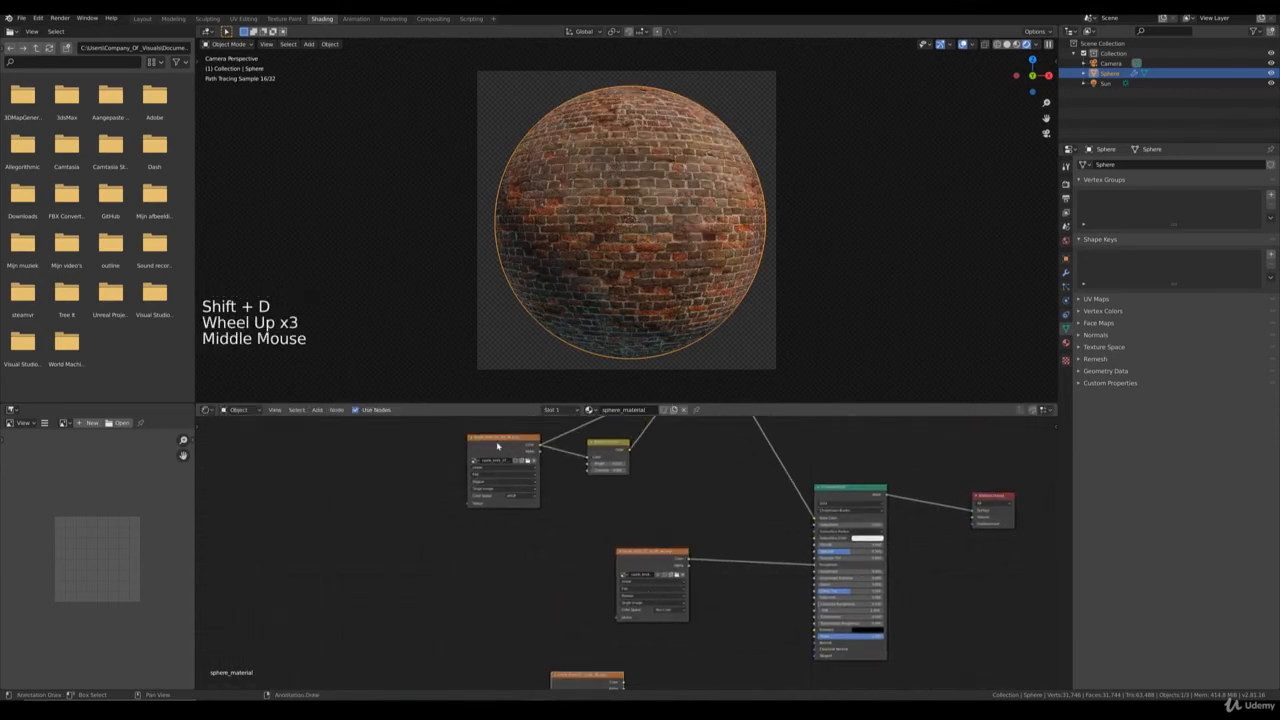
{"action": "middle_click_drag", "start_coordinate": [558, 598], "coordinate": [538, 474]}
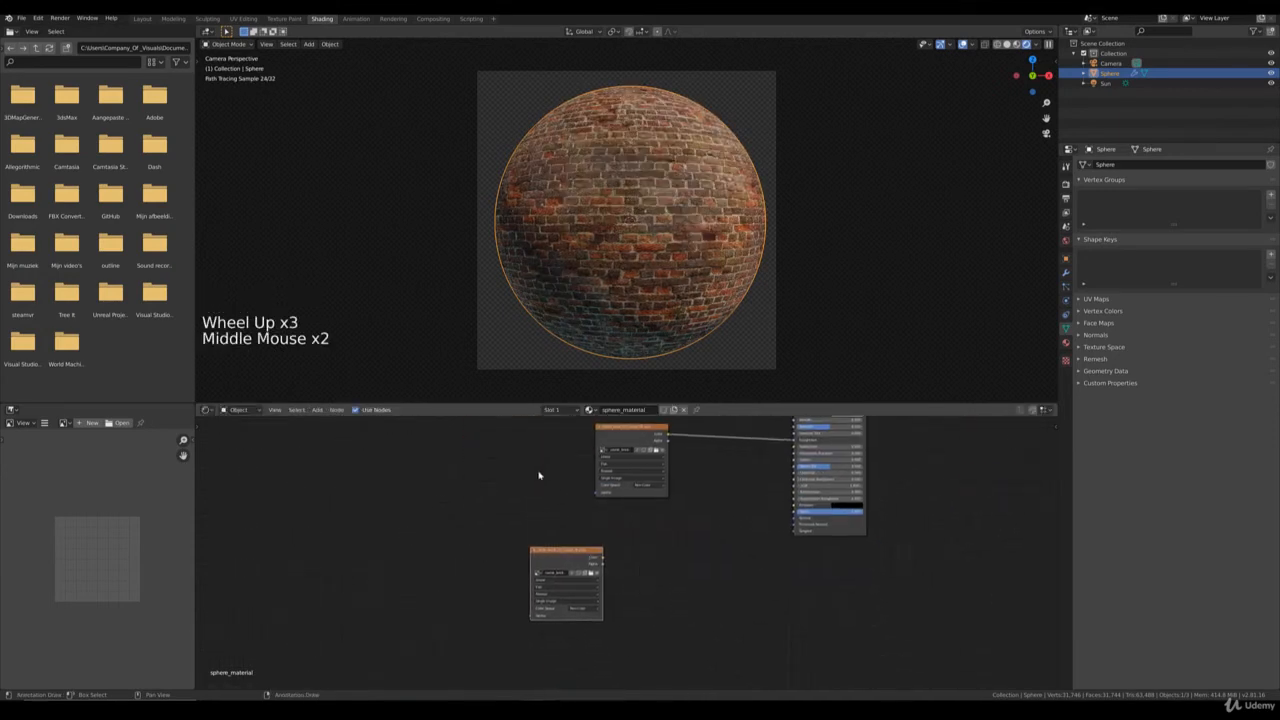
{"action": "scroll", "coordinate": [585, 576], "scroll_direction": "up", "scroll_amount": 2}
Load castle_brick_07_nor_4k.png into the duplicated texture node and set its Color Space to Non-Color
{"action": "left_click", "coordinate": [586, 580]}
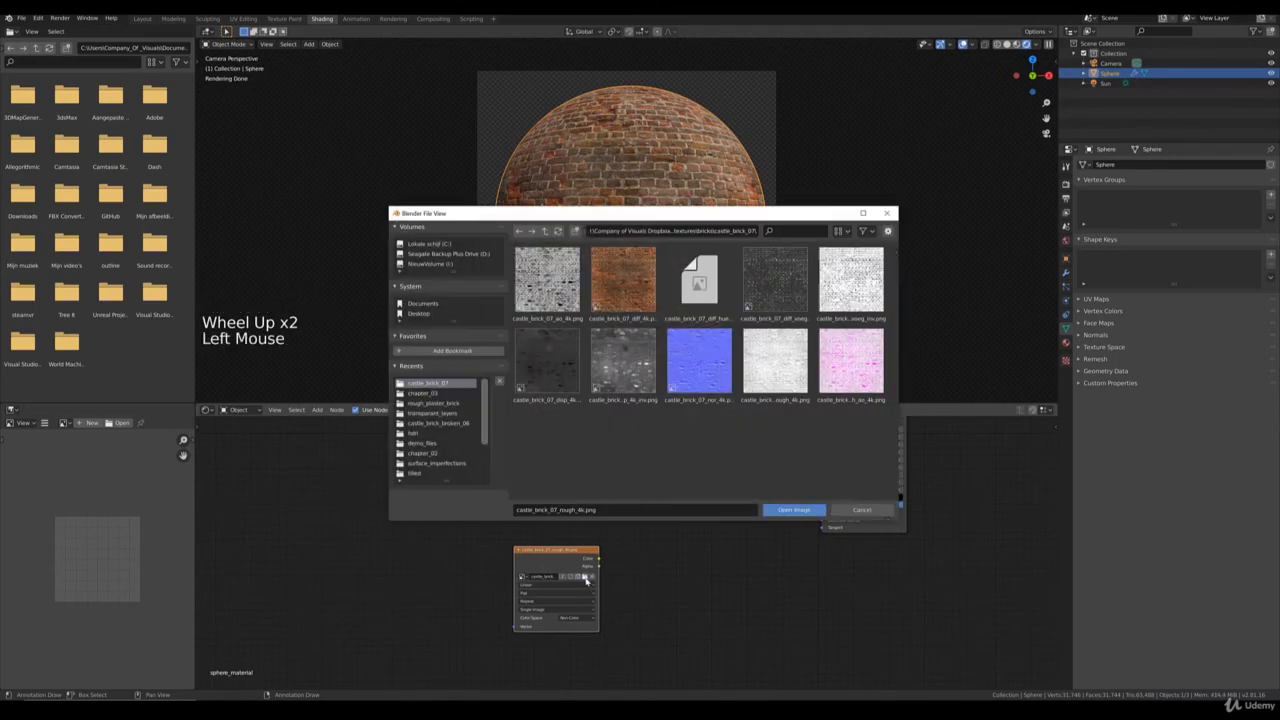
{"action": "left_click", "coordinate": [698, 362]}
{"action": "left_click", "coordinate": [795, 510]}
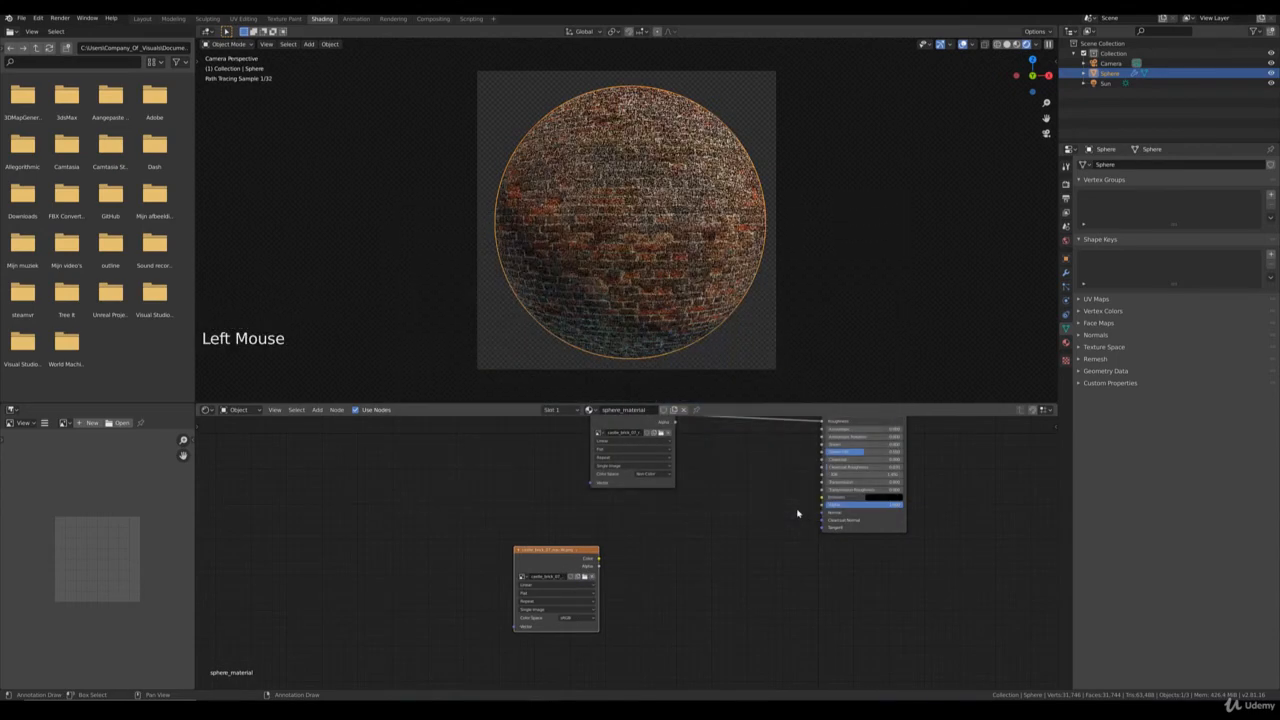
{"action": "left_click", "coordinate": [568, 621]}
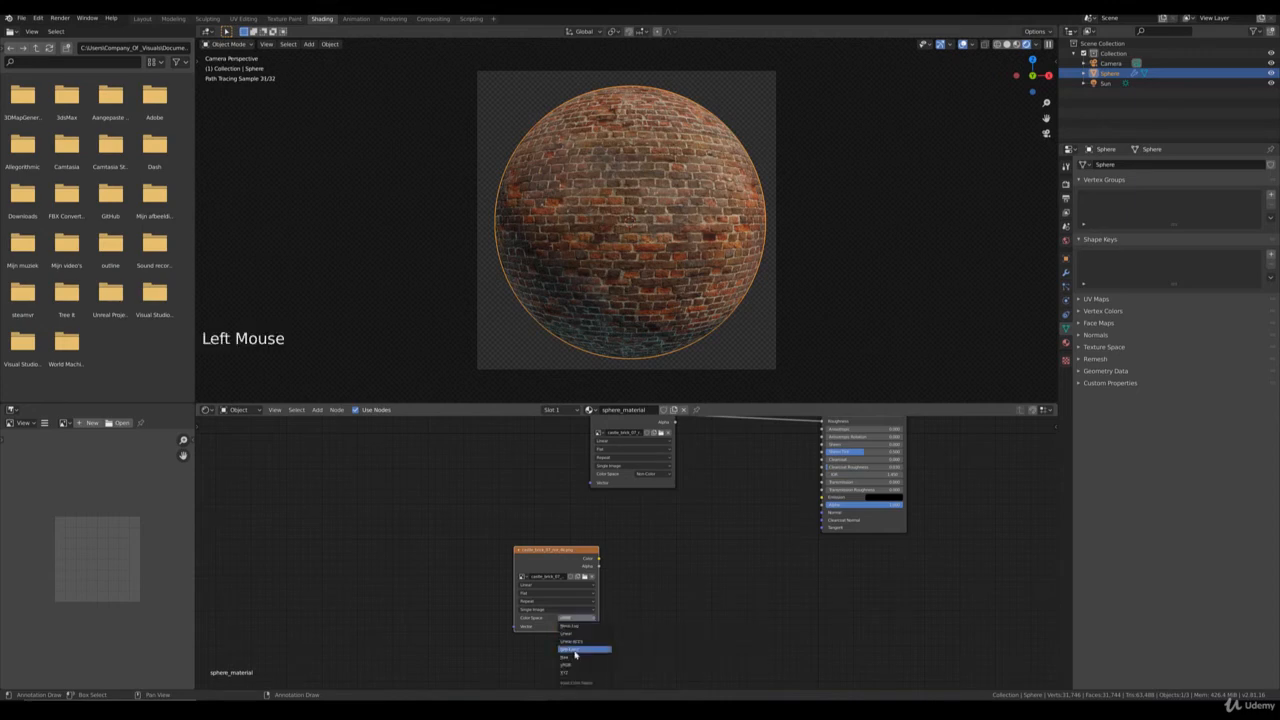
{"action": "left_click", "coordinate": [573, 650]}
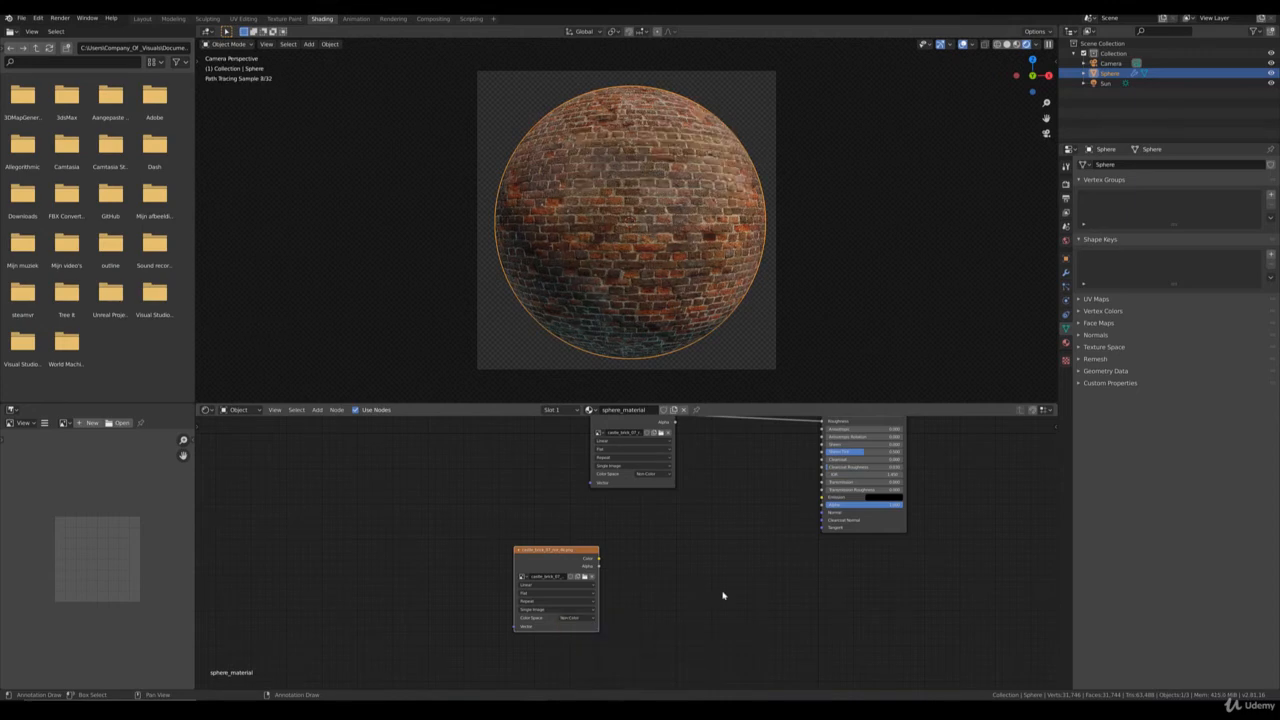
Try wiring the normal texture's Color directly into the Principled BSDF's Normal, and remove the link
{"action": "middle_click_drag", "start_coordinate": [720, 531], "coordinate": [620, 569]}
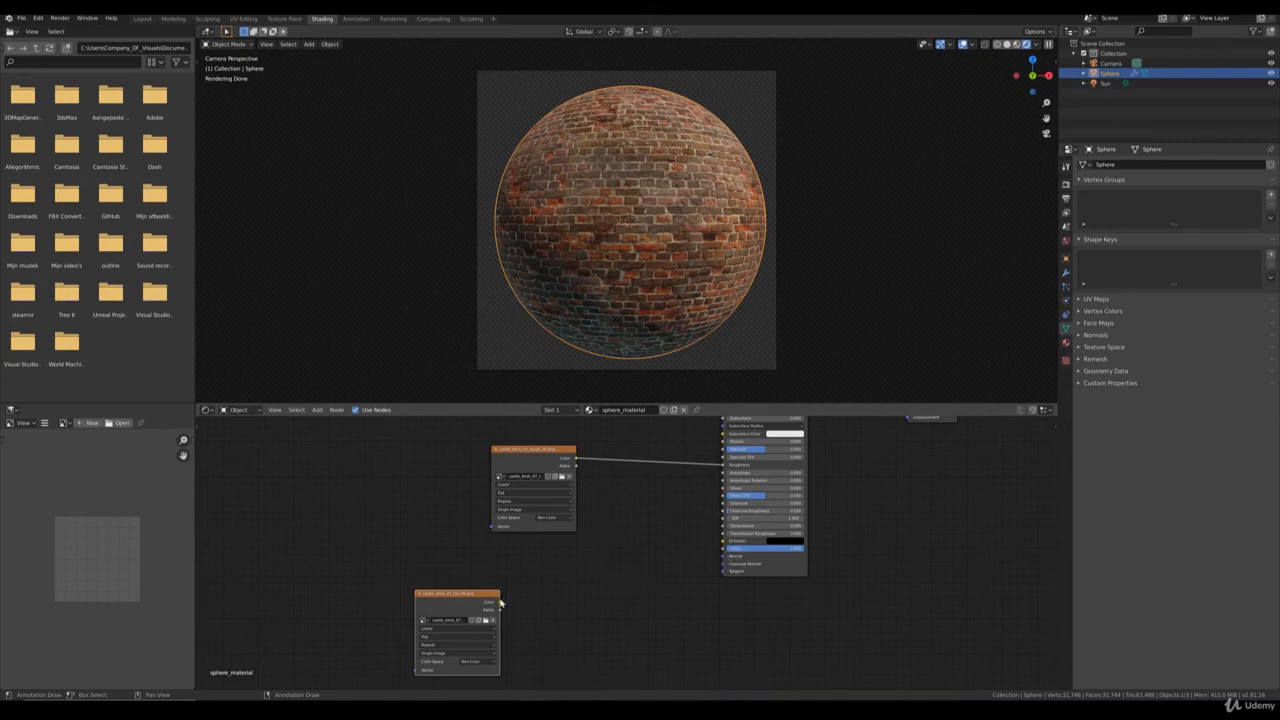
{"action": "left_click_drag", "start_coordinate": [500, 603], "coordinate": [724, 560]}
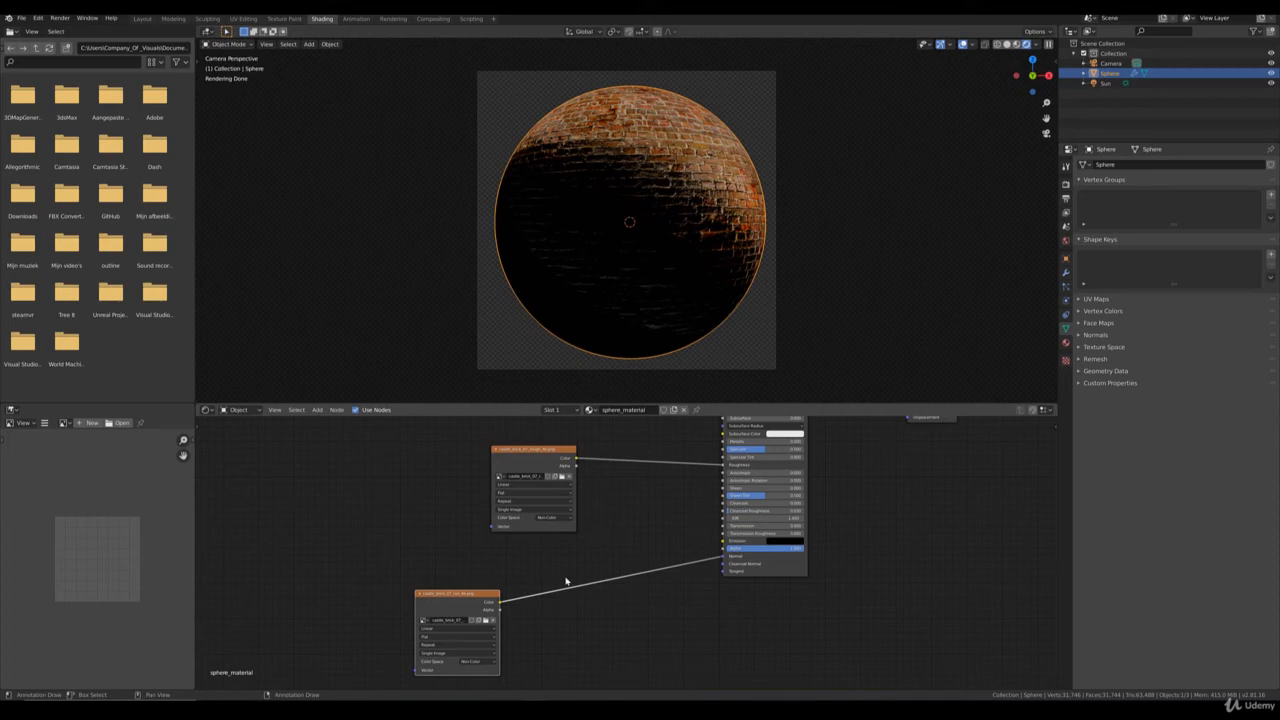
{"action": "left_click_drag", "start_coordinate": [726, 563], "coordinate": [695, 565]}
Add a Normal Map node and wire it between the normal texture's Color and the Principled BSDF's Normal
{"action": "left_click", "coordinate": [318, 410]}
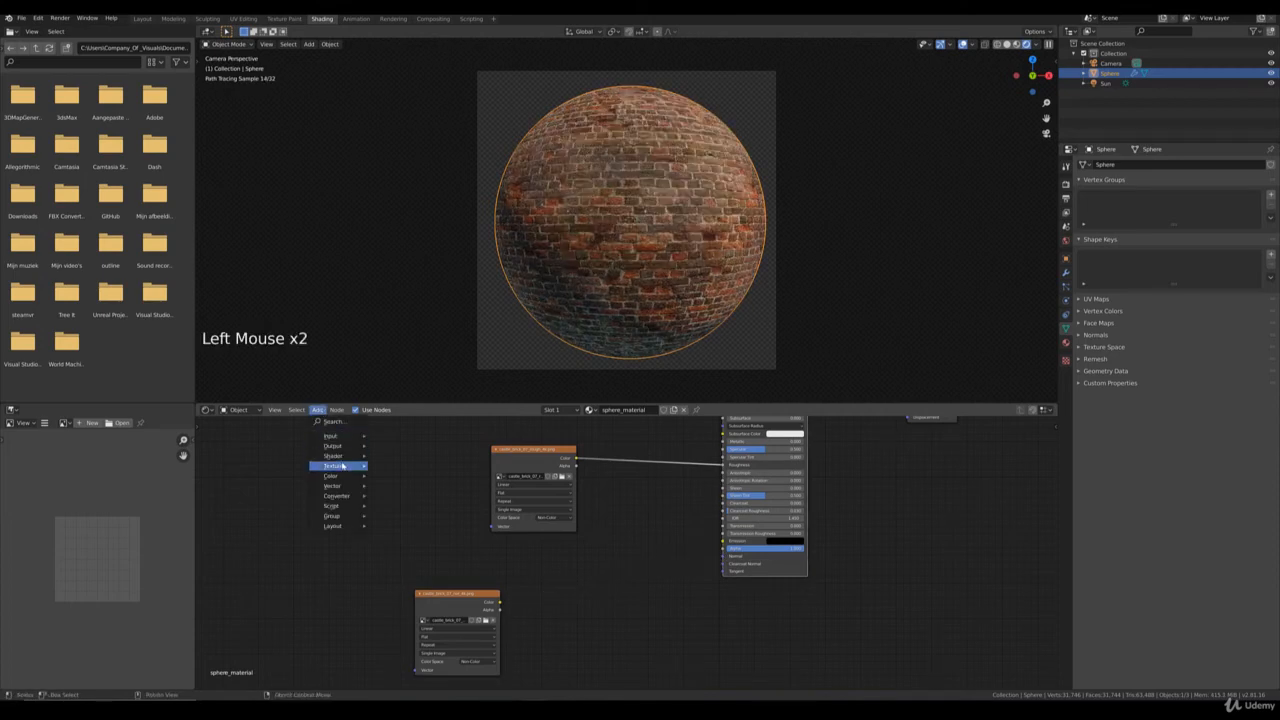
{"action": "mouse_move", "coordinate": [354, 490]}
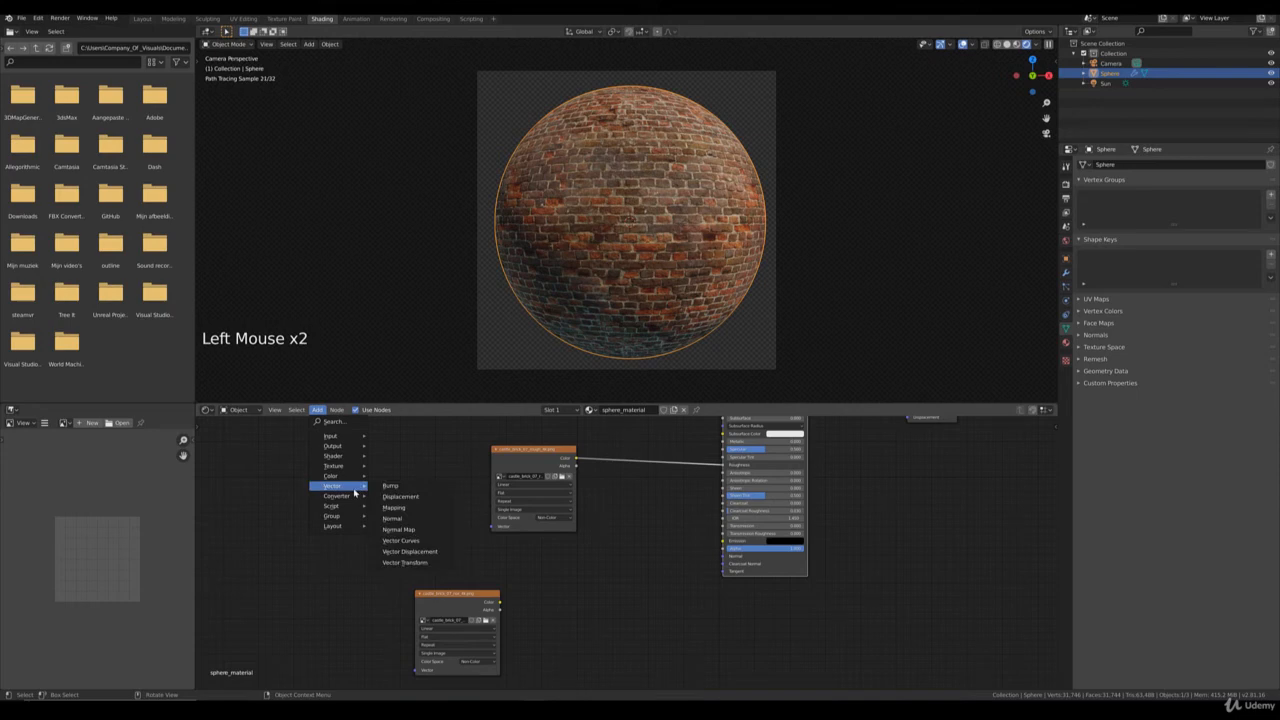
{"action": "left_click", "coordinate": [410, 530]}
{"action": "left_click", "coordinate": [609, 564]}
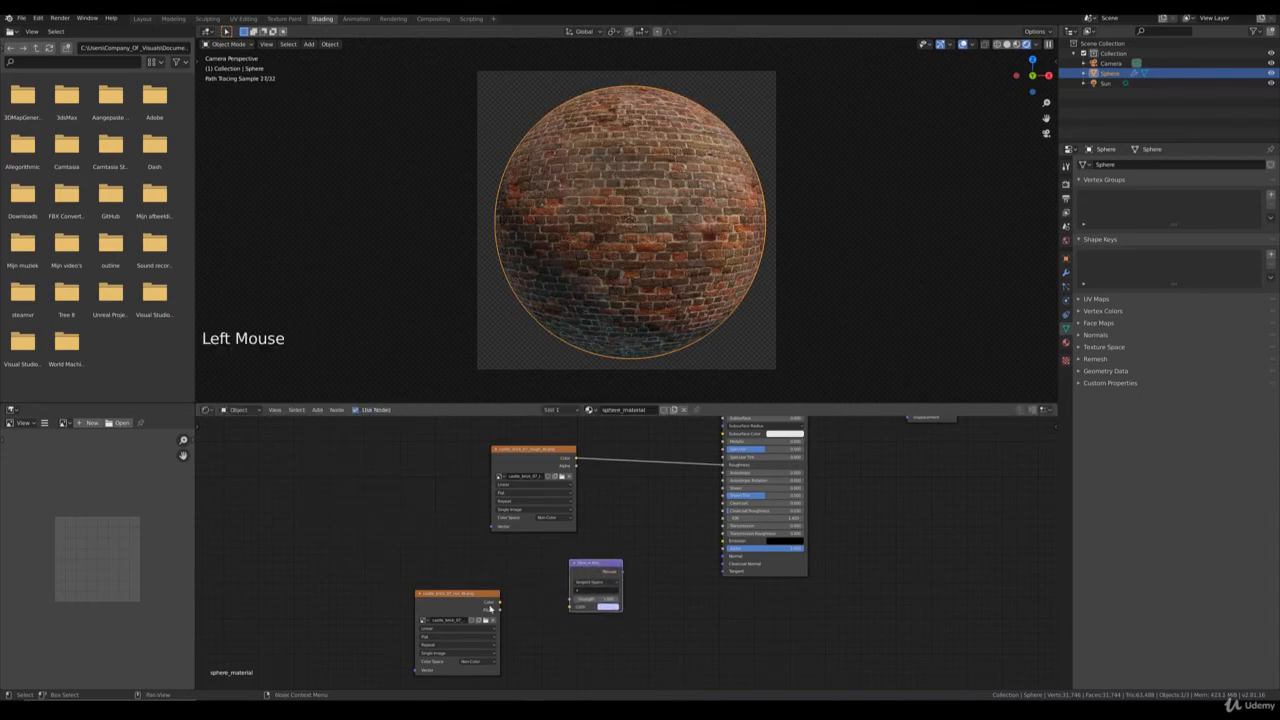
{"action": "left_click_drag", "start_coordinate": [498, 604], "coordinate": [572, 607]}
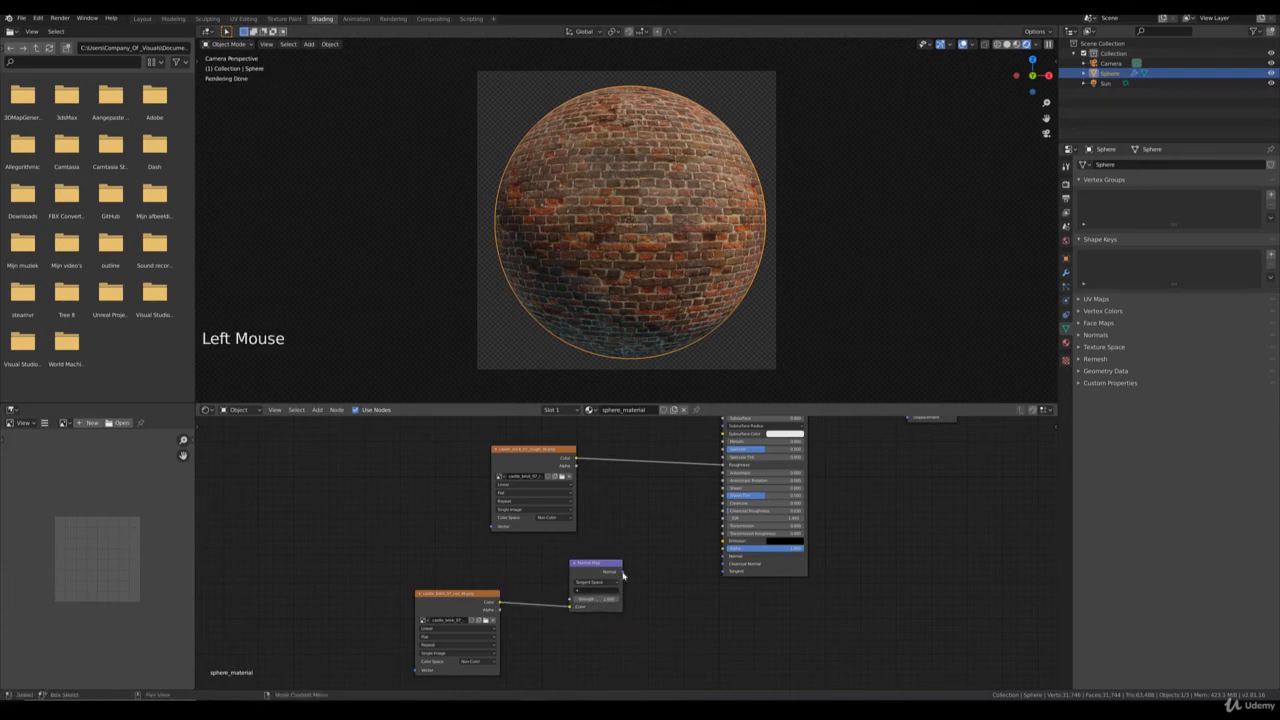
{"action": "left_click_drag", "start_coordinate": [622, 571], "coordinate": [726, 555]}
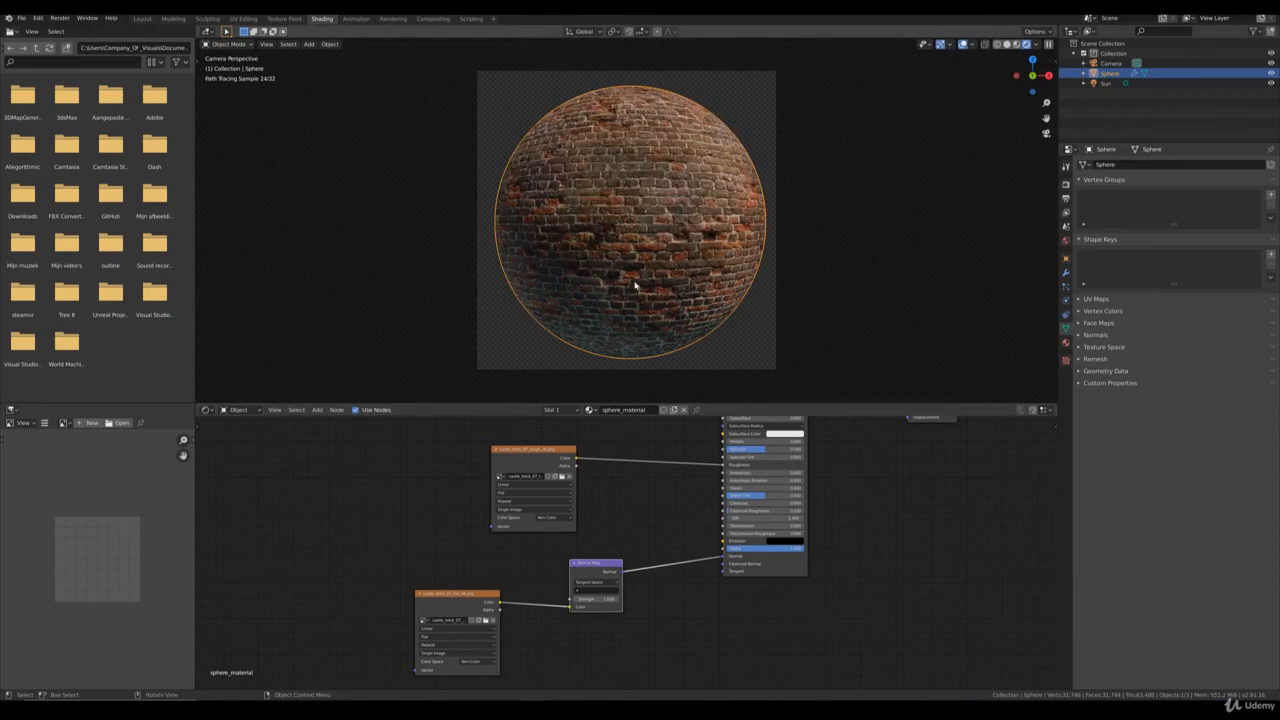
Preview the surface relief with the Mix node disconnected and a near-white Base Color, and reconnect Mix to Base Color
{"action": "middle_click_drag", "start_coordinate": [853, 454], "coordinate": [803, 583], "text": "shift"}
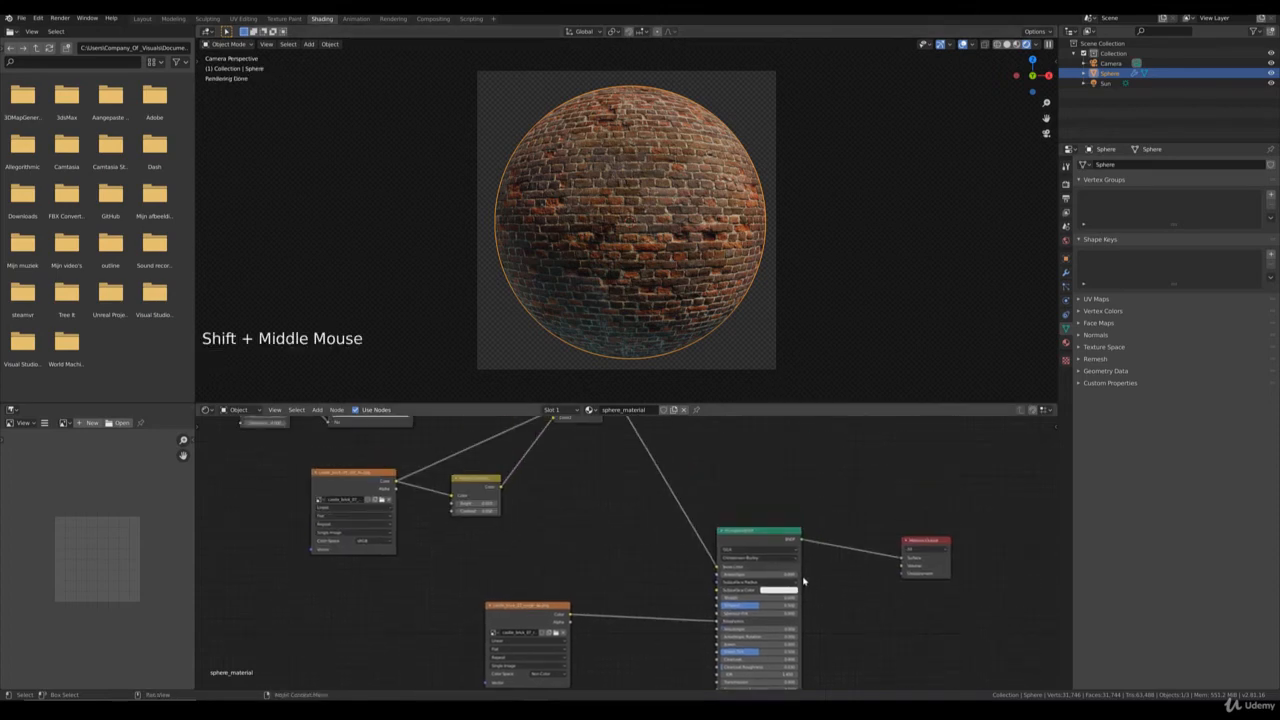
{"action": "left_click_drag", "start_coordinate": [718, 568], "coordinate": [663, 477]}
{"action": "left_click", "coordinate": [790, 572]}
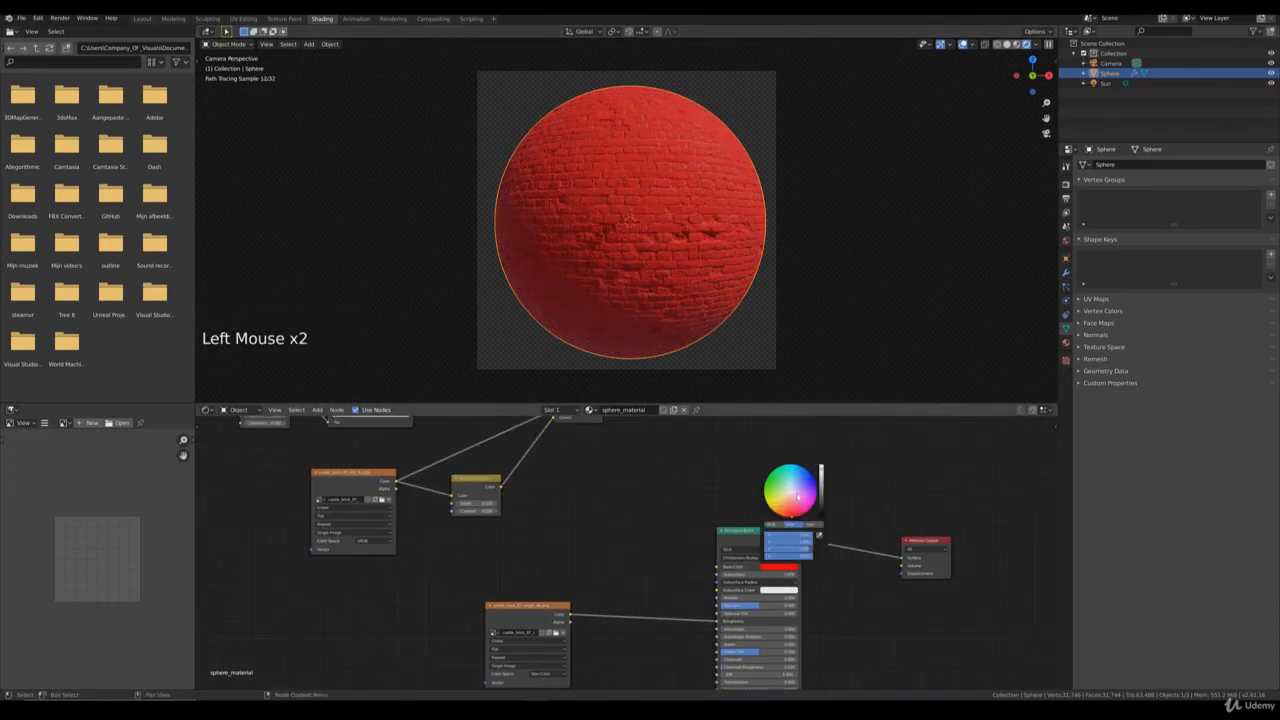
{"action": "left_click", "coordinate": [790, 493]}
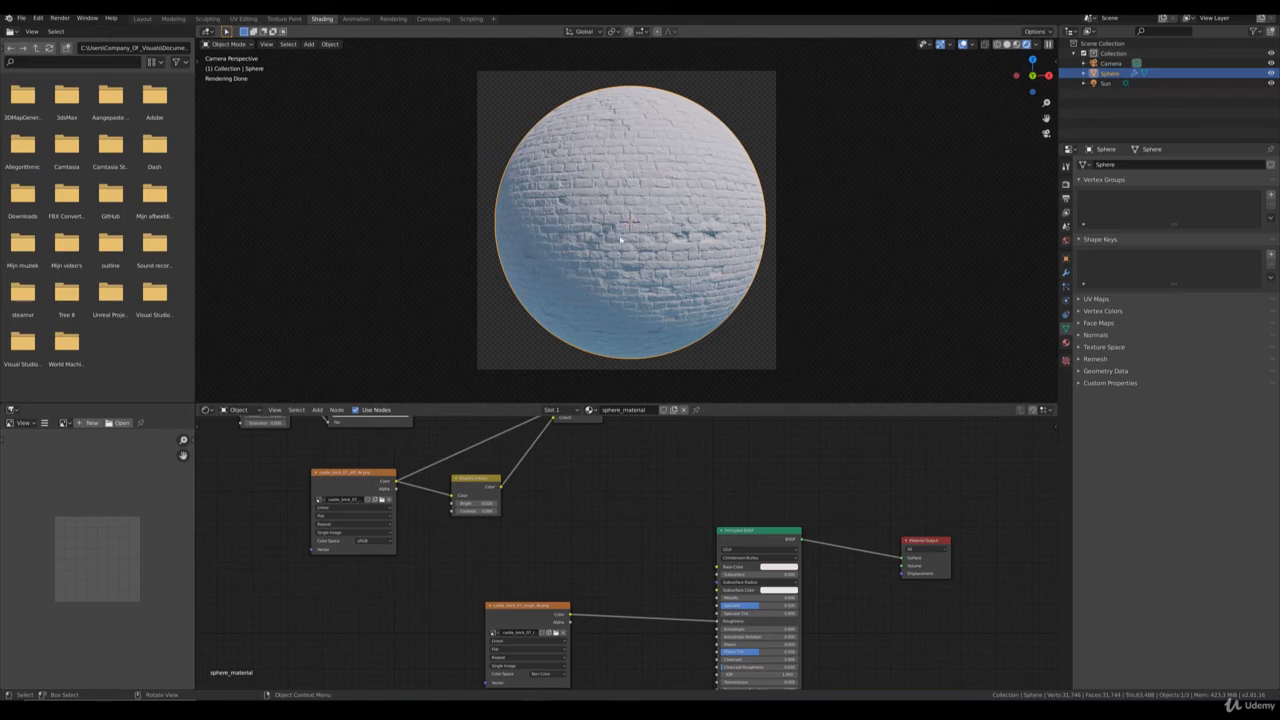
{"action": "middle_click_drag", "start_coordinate": [675, 505], "coordinate": [557, 514]}
{"action": "scroll", "coordinate": [559, 510], "scroll_direction": "down", "scroll_amount": 3}
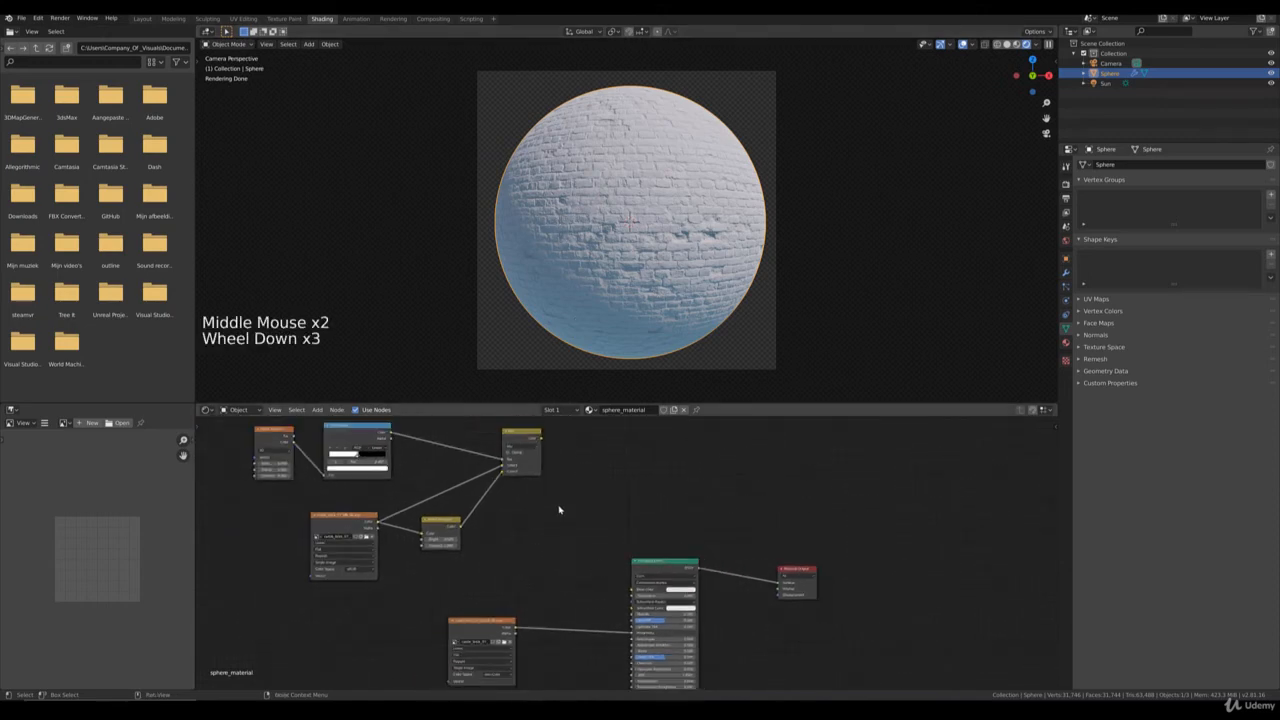
{"action": "left_click_drag", "start_coordinate": [541, 437], "coordinate": [632, 589]}
Set the Principled BSDF's Specular to 0
{"action": "middle_click_drag", "start_coordinate": [597, 603], "coordinate": [600, 530]}
{"action": "scroll", "coordinate": [646, 553], "scroll_direction": "up", "scroll_amount": 4}
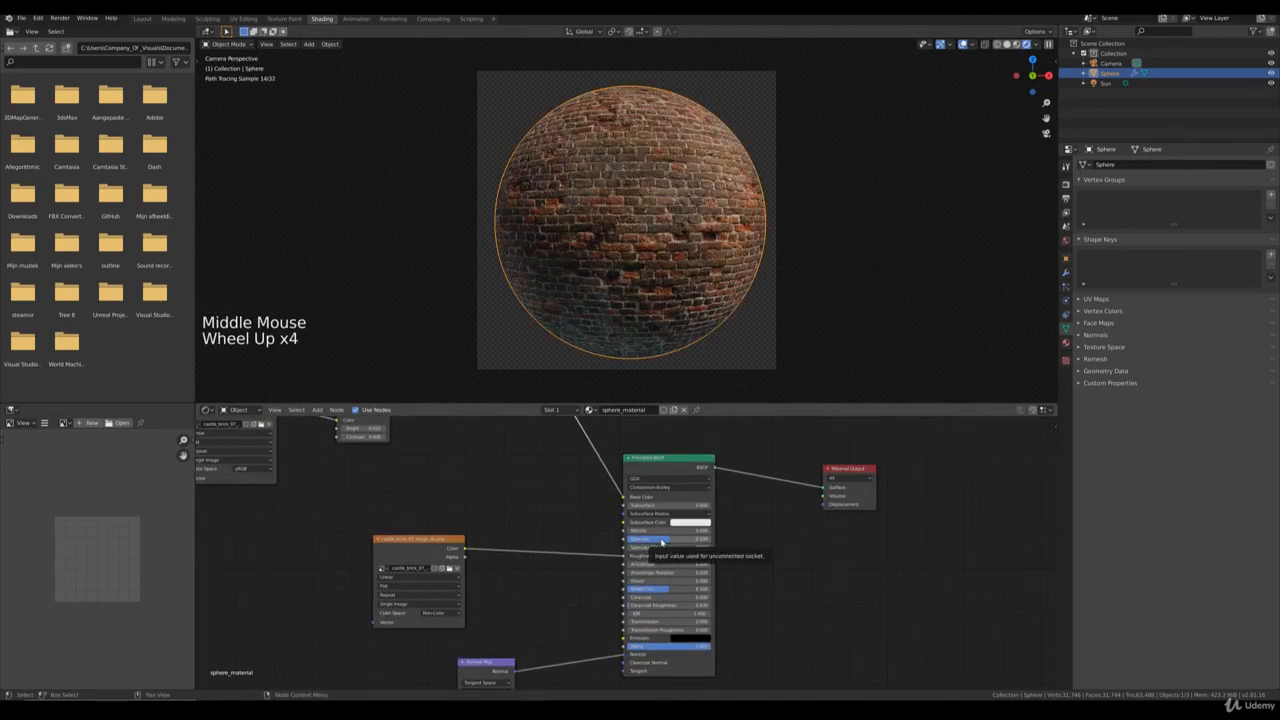
{"action": "left_click", "coordinate": [661, 541]}
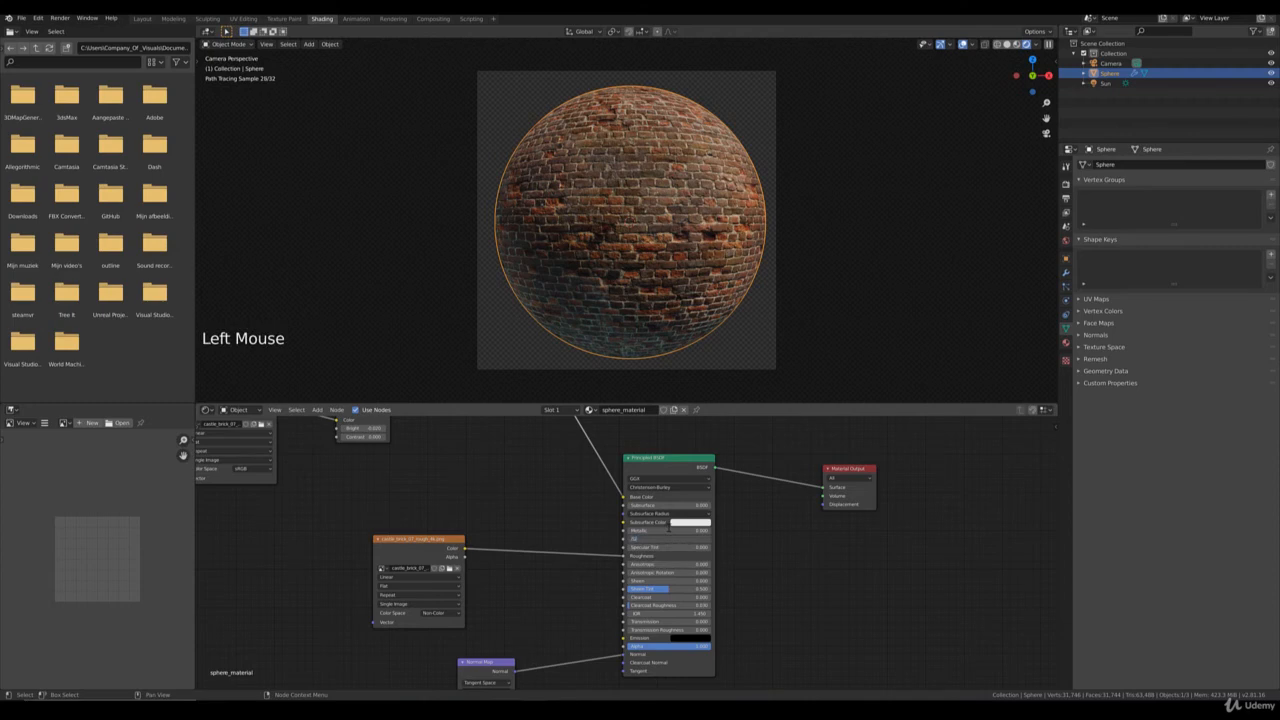
{"action": "key", "text": "Return"}
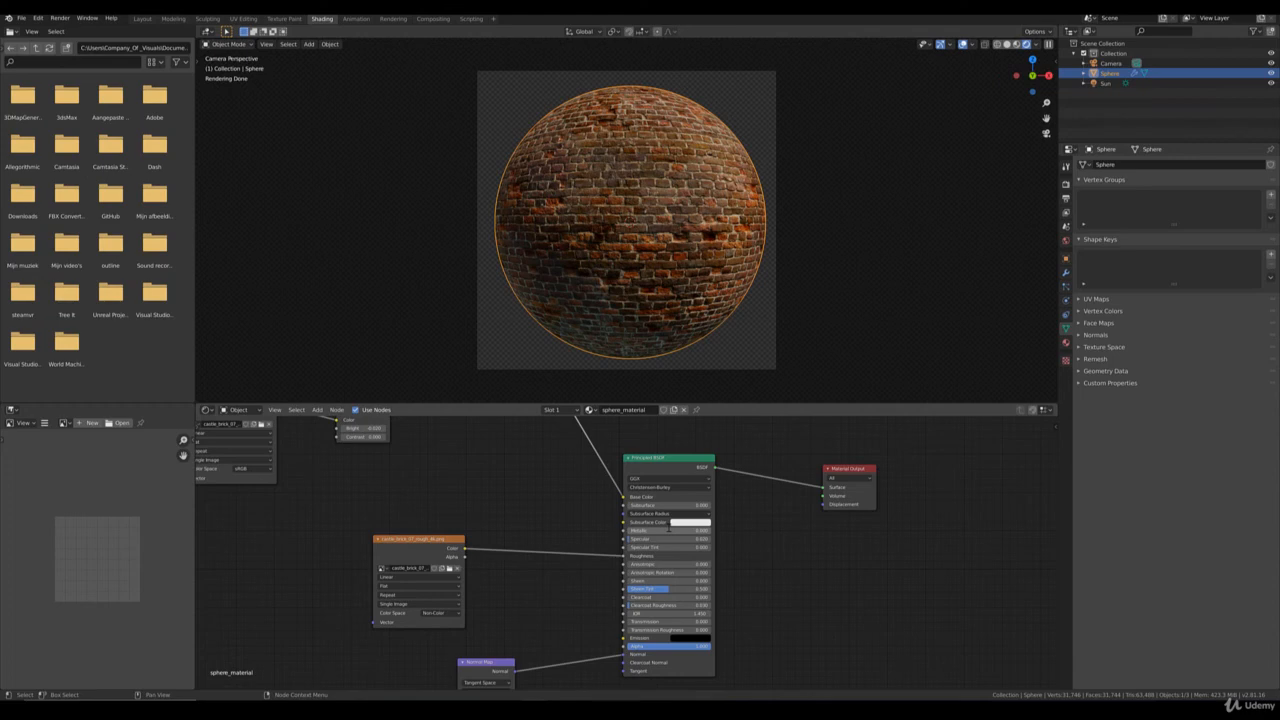
Try slightly higher Specular values up to 0.1 on the Principled BSDF, and return it to 0
{"action": "left_click", "coordinate": [659, 535]}
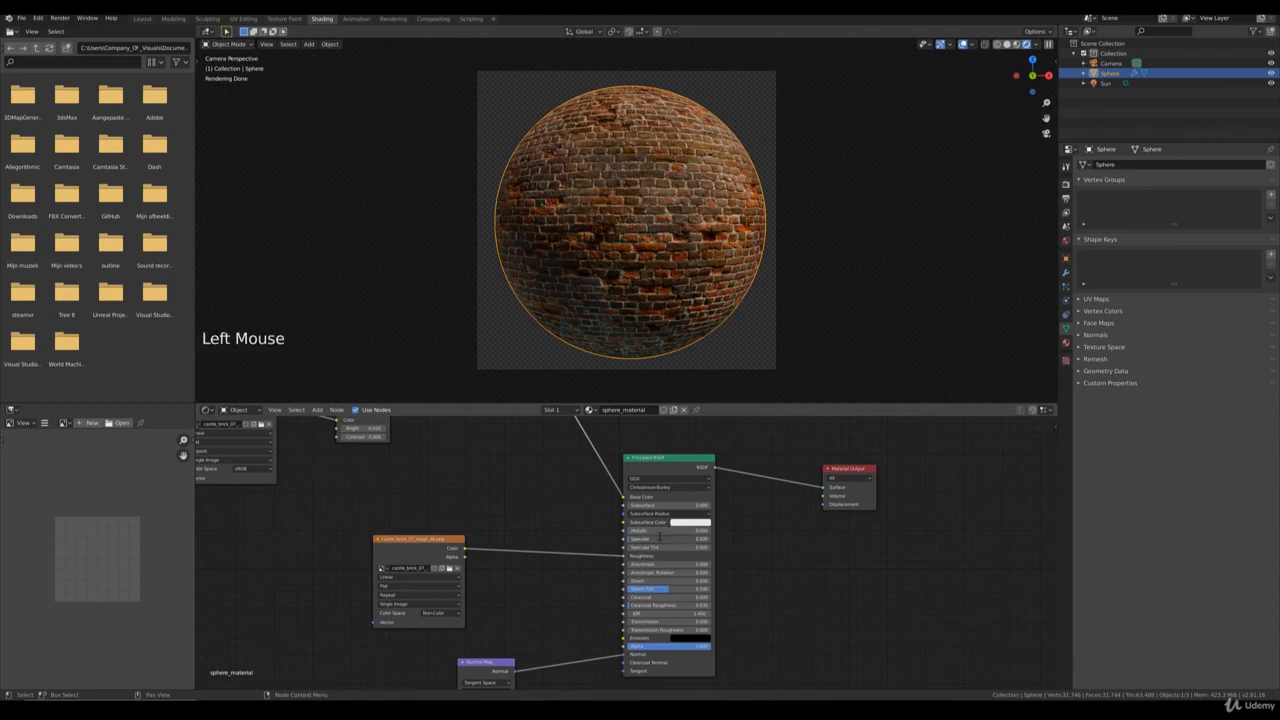
{"action": "key", "text": "BackSpace"}
{"action": "type", "text": "0.3"}
{"action": "key", "text": "Return"}
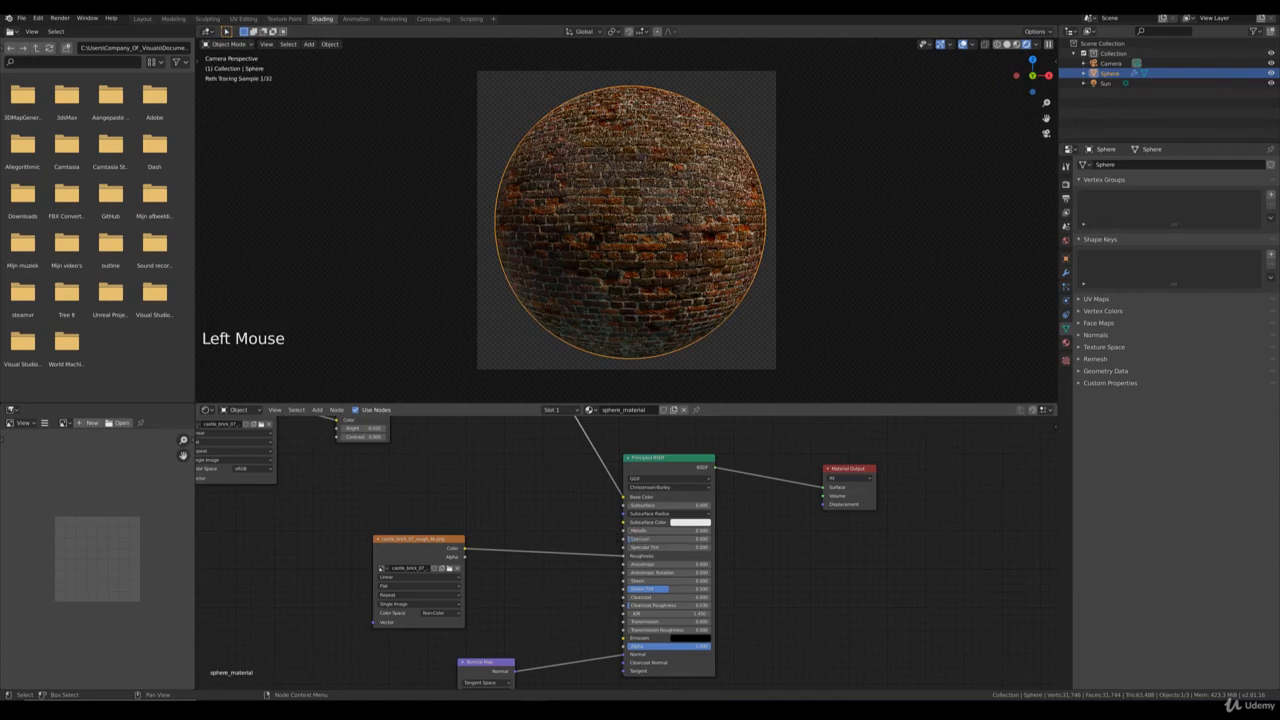
{"action": "left_click", "coordinate": [665, 539]}
{"action": "type", "text": "0.1"}
{"action": "key", "text": "Return"}
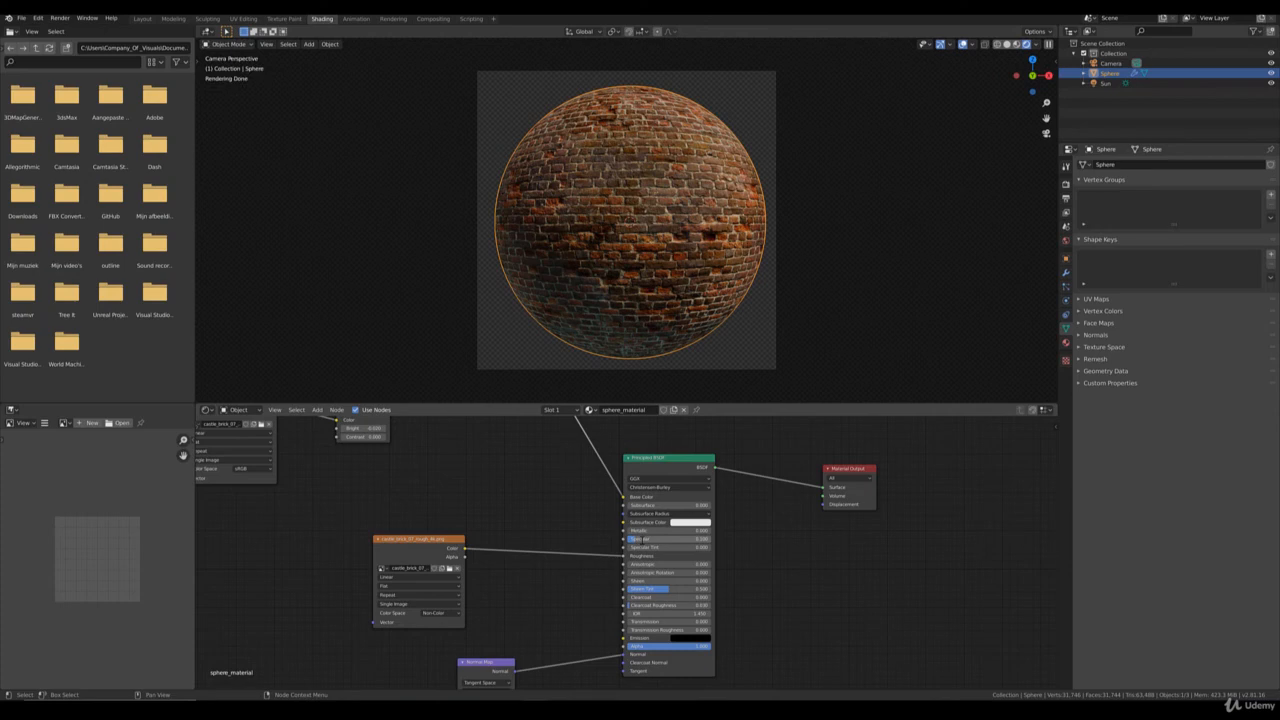
{"action": "left_click", "coordinate": [641, 540]}
{"action": "key", "text": "BackSpace"}
{"action": "type", "text": "0"}
{"action": "key", "text": "Return"}
Move the normal texture and Normal Map nodes down and to the left, and nudge the roughness texture node to tidy the layout
{"action": "scroll", "coordinate": [552, 561], "scroll_direction": "down", "scroll_amount": 4}
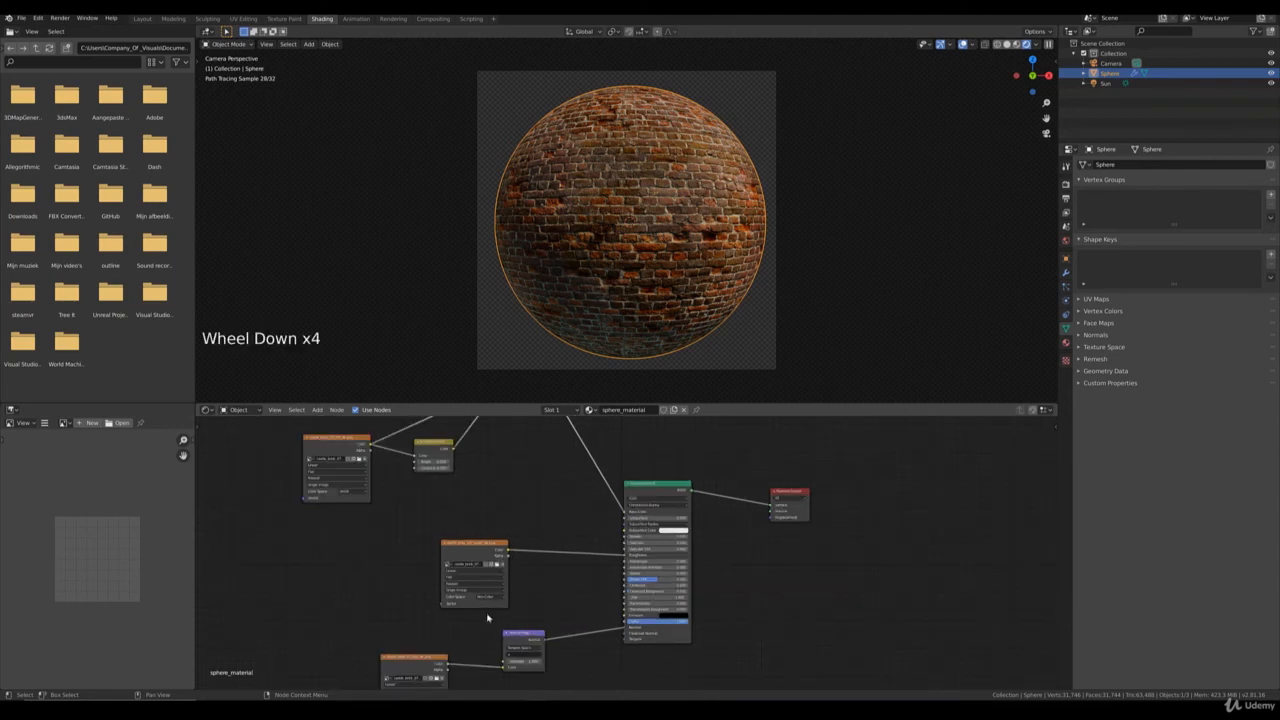
{"action": "middle_click_drag", "start_coordinate": [491, 617], "coordinate": [625, 556]}
{"action": "left_click", "coordinate": [612, 678]}
{"action": "left_click", "coordinate": [612, 678]}
{"action": "scroll", "coordinate": [517, 591], "scroll_direction": "down", "scroll_amount": 2}
{"action": "left_click", "coordinate": [625, 556]}
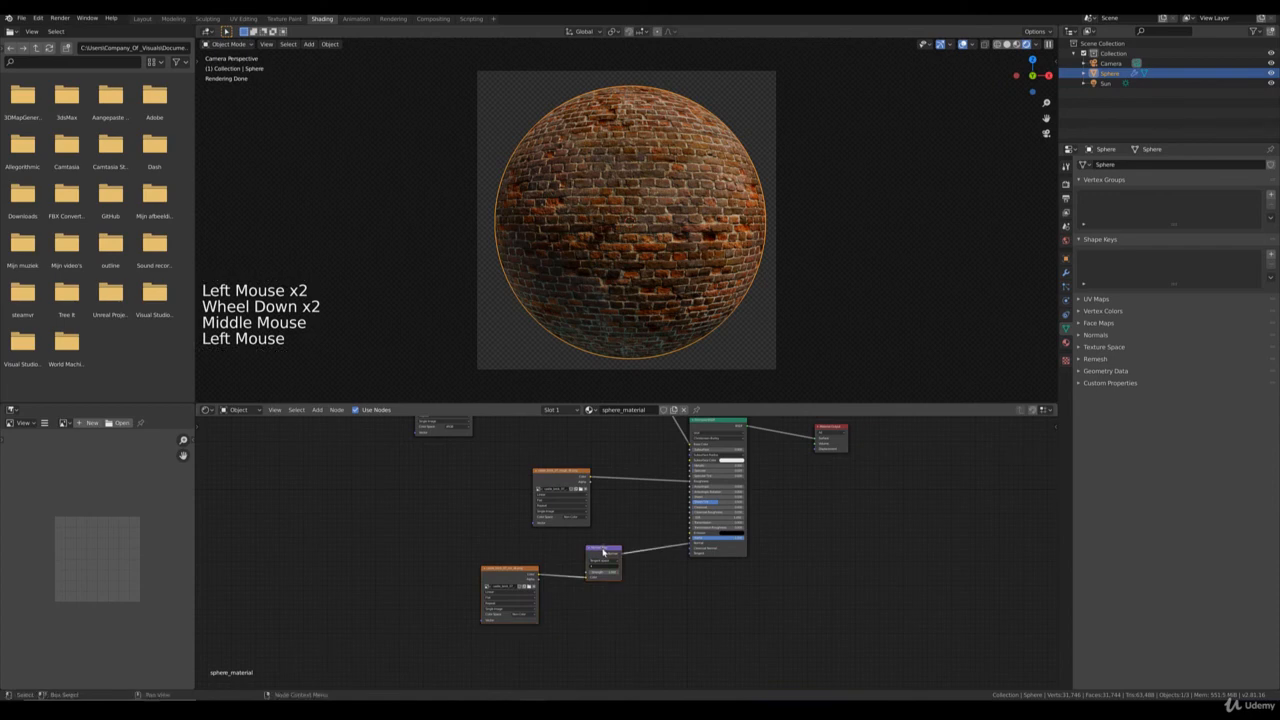
{"action": "left_click", "coordinate": [665, 633]}
{"action": "left_click", "coordinate": [586, 598]}
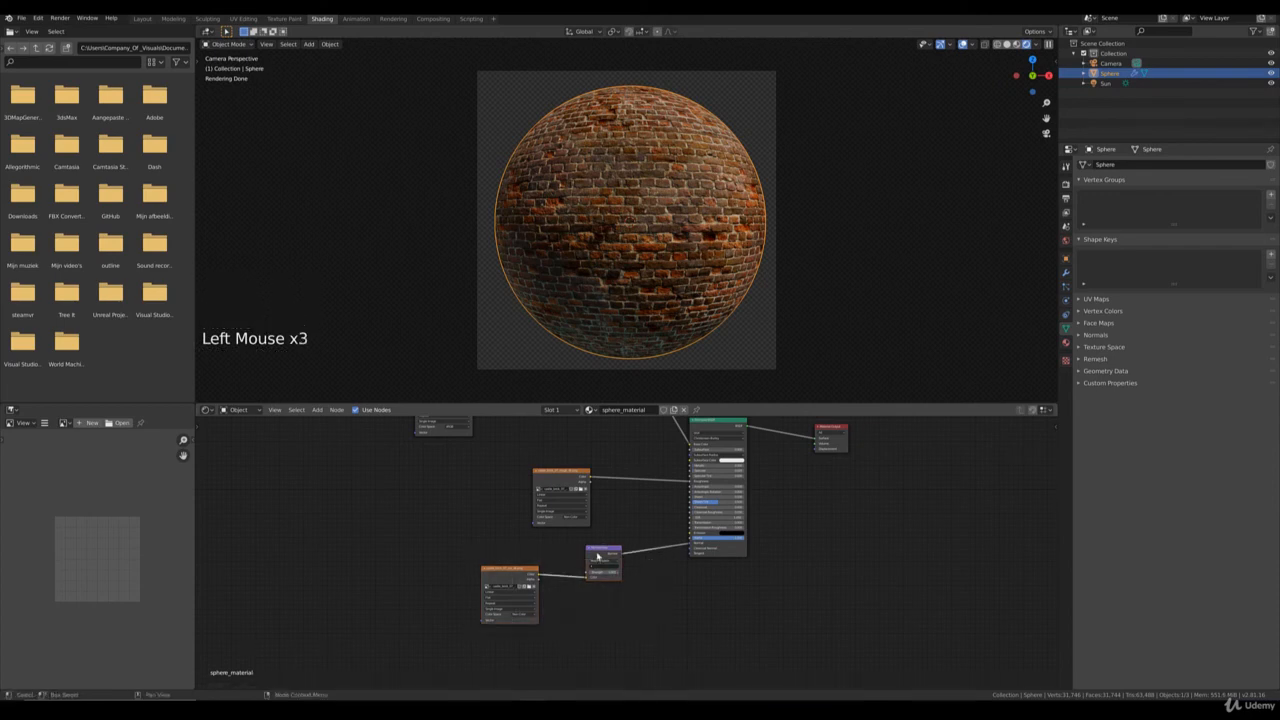
{"action": "left_click_drag", "start_coordinate": [600, 556], "coordinate": [539, 598]}
{"action": "middle_click_drag", "start_coordinate": [548, 566], "coordinate": [557, 636]}
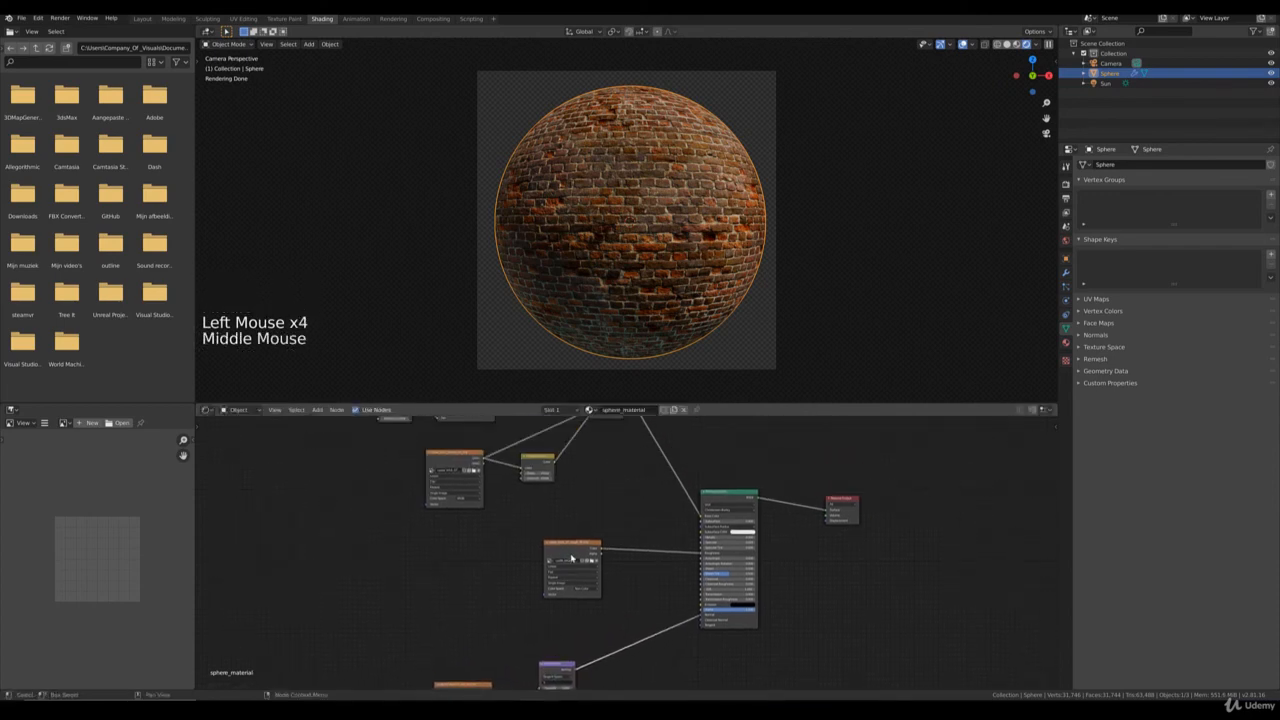
{"action": "mouse_move", "coordinate": [575, 548]}
{"action": "left_mouse_down"}
{"action": "mouse_move", "coordinate": [588, 543]}
{"action": "mouse_move", "coordinate": [568, 553]}
{"action": "left_mouse_up"}
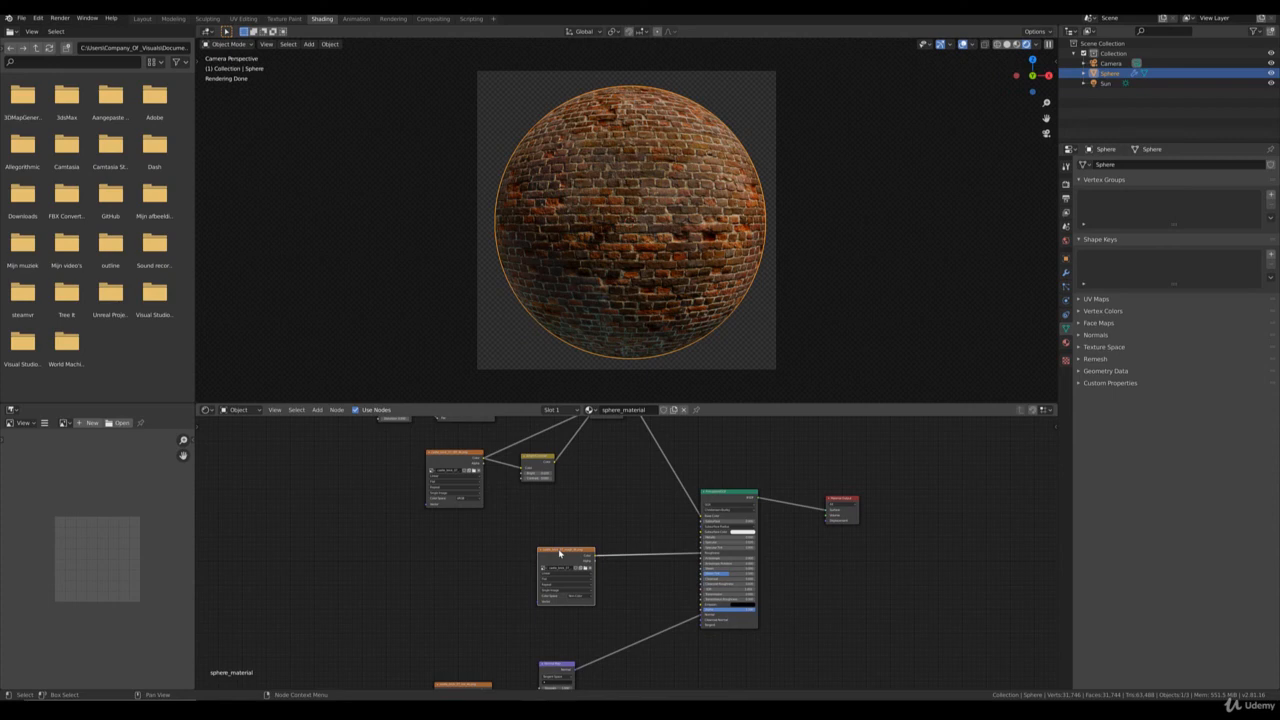
Compare the brick surface with the Principled BSDF's Specular at 0.5, and restore it to 0
{"action": "scroll", "coordinate": [551, 555], "scroll_direction": "up", "scroll_amount": 7}
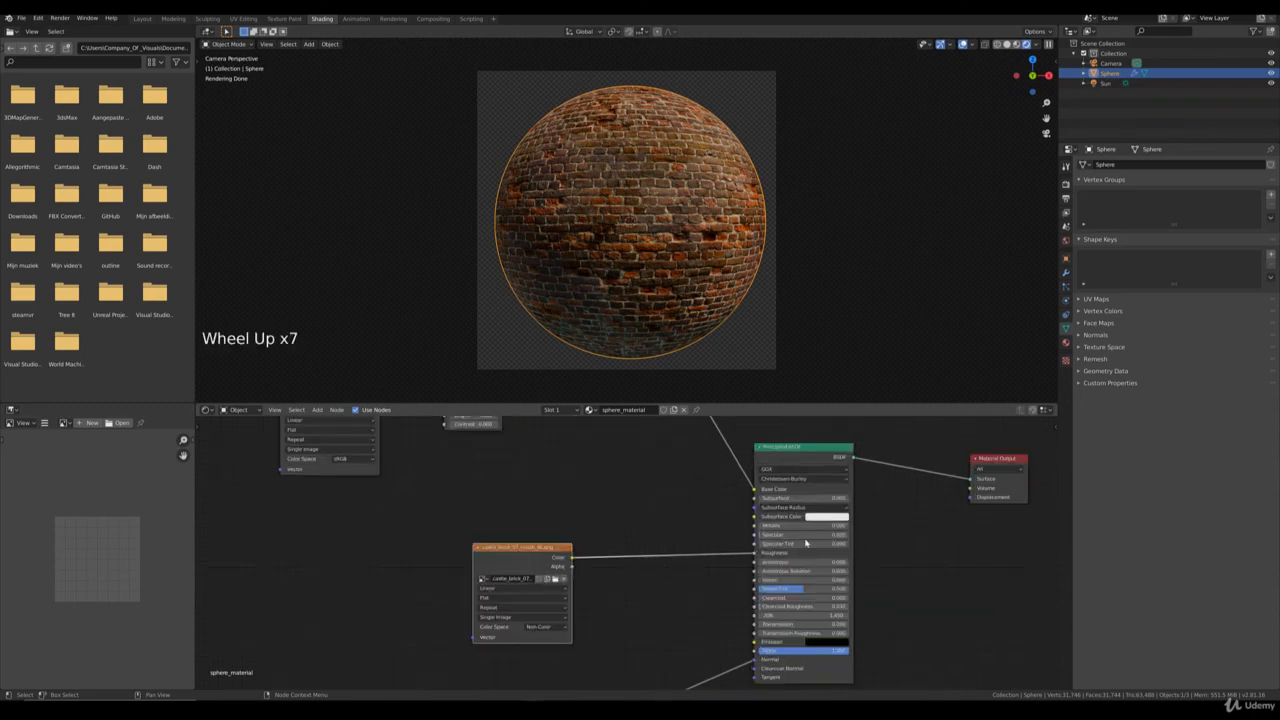
{"action": "left_click", "coordinate": [805, 535]}
{"action": "type", "text": "0.5"}
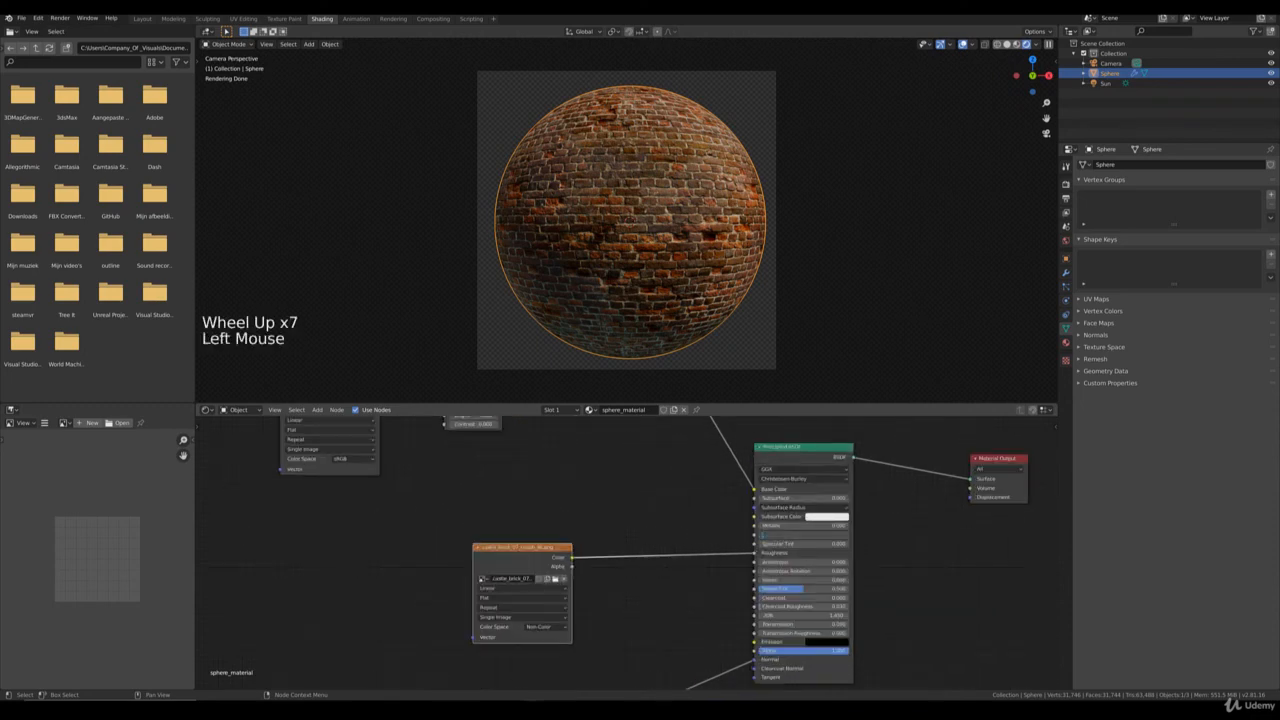
{"action": "key", "text": "Return"}
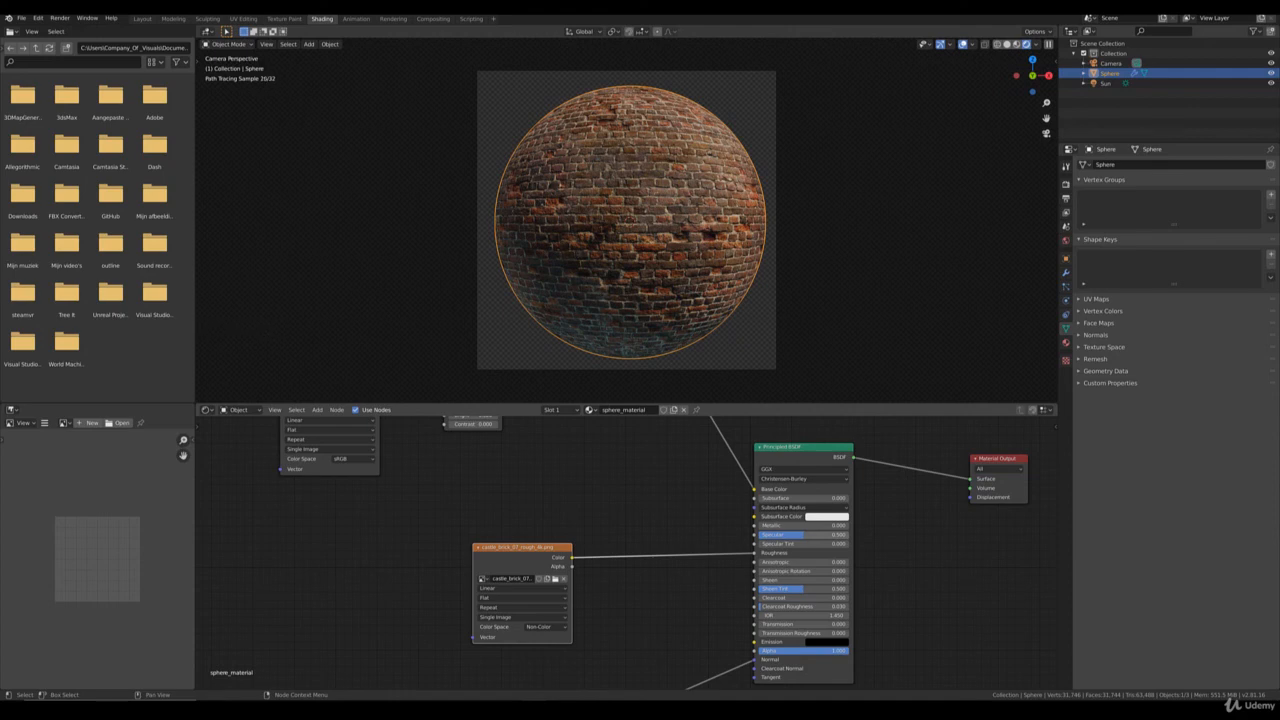
{"action": "left_click", "coordinate": [805, 535]}
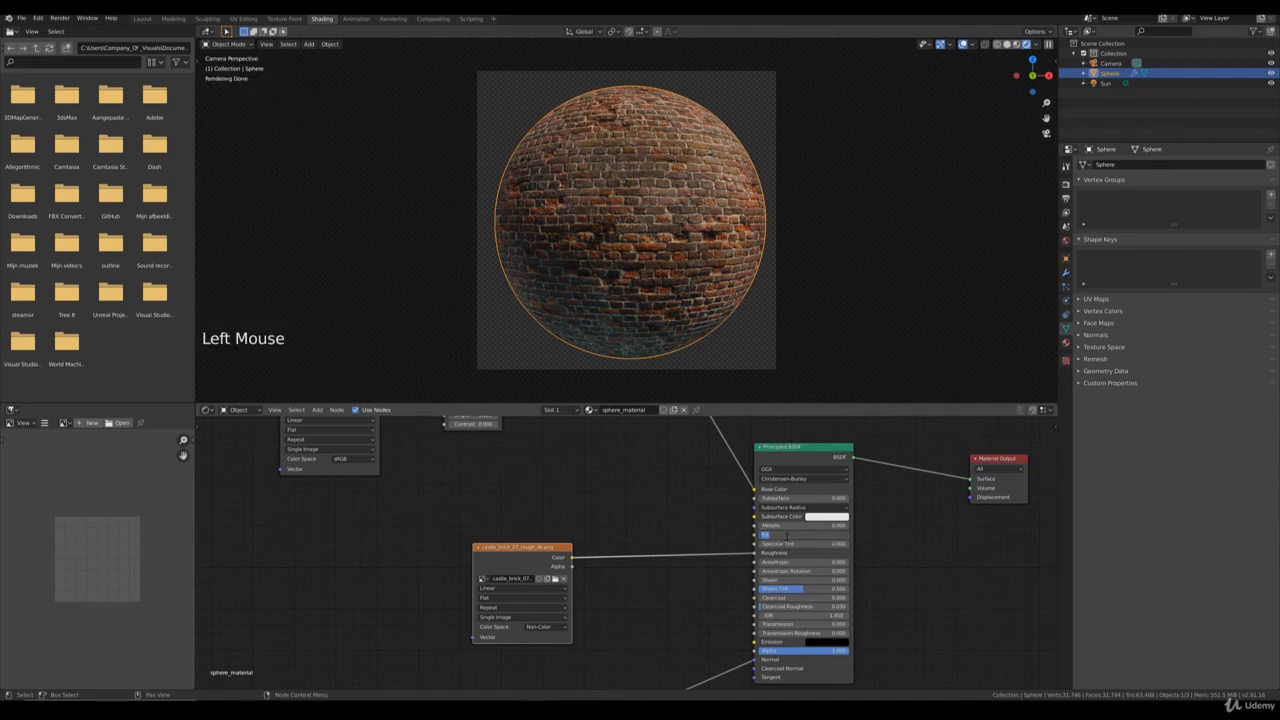
{"action": "type", "text": "0"}
{"action": "key", "text": "Return"}
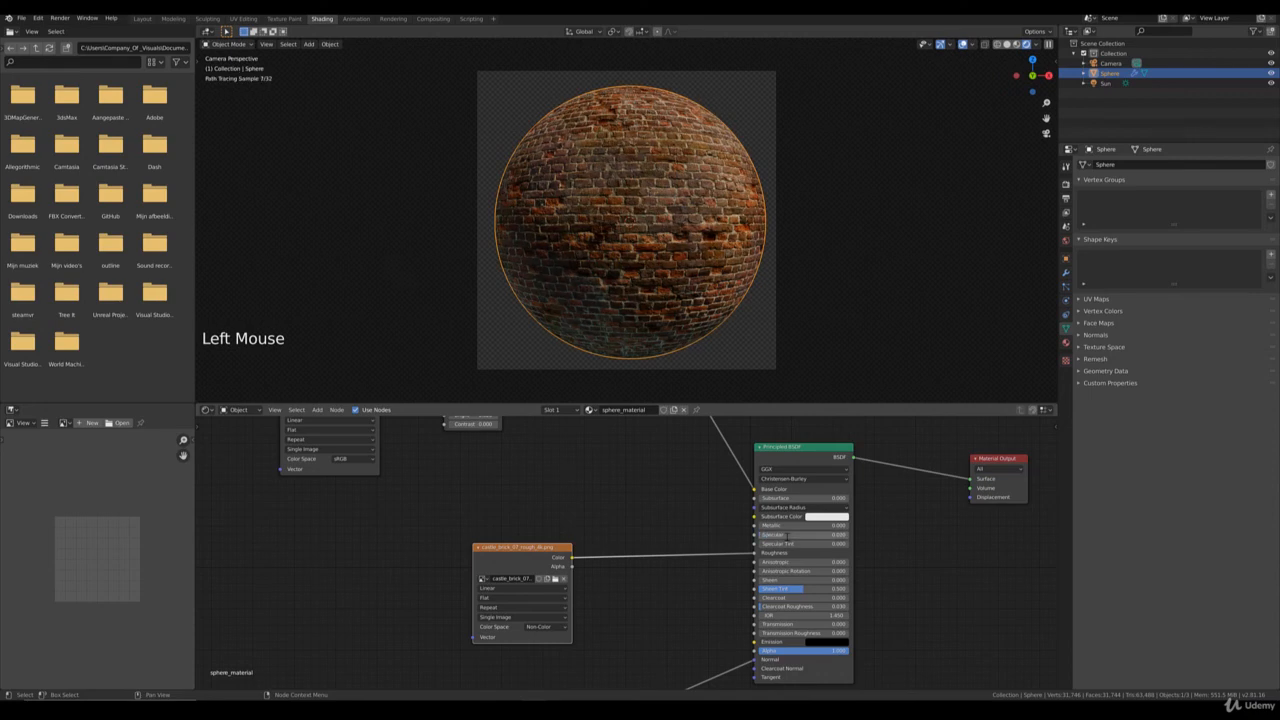
{"action": "scroll", "coordinate": [668, 521], "scroll_direction": "down", "scroll_amount": 7}
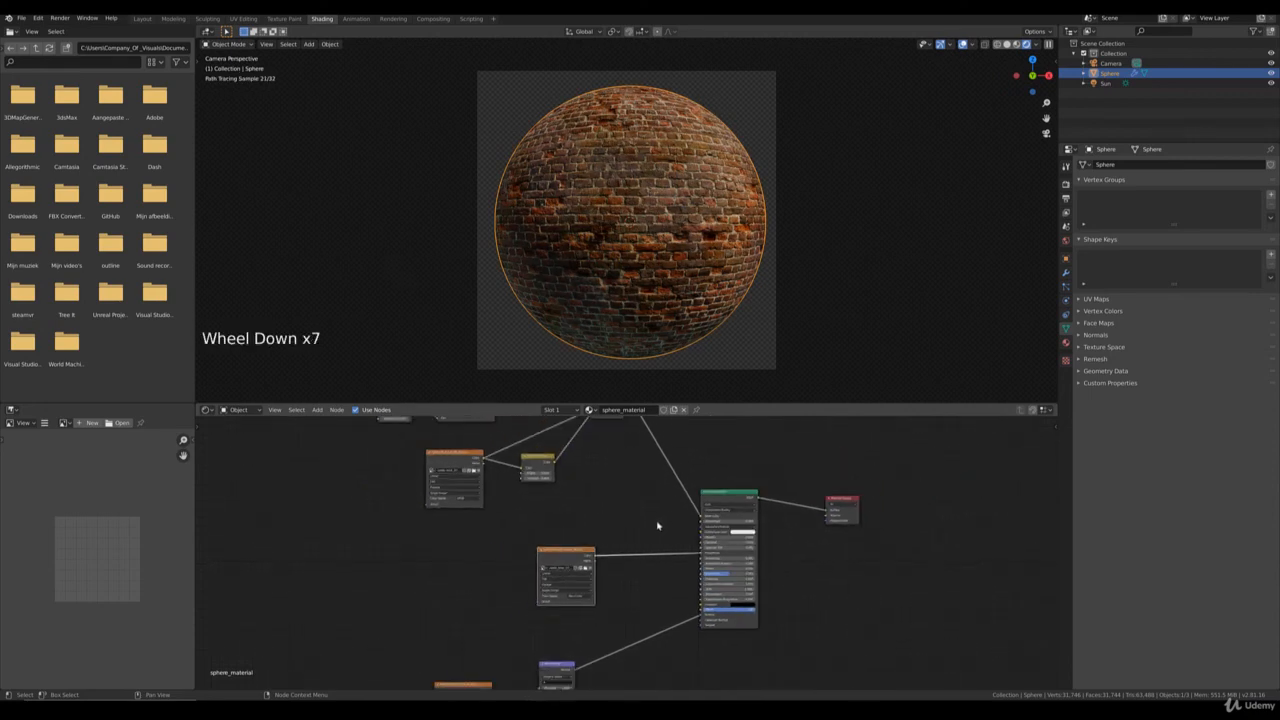